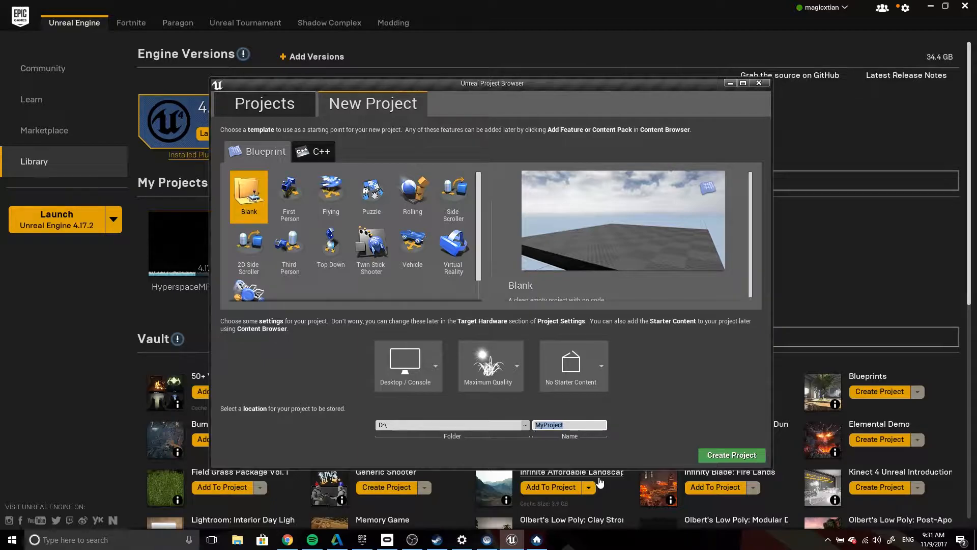
- Name the blank Blueprint project PlacingAndMoving and create it on drive D without starter content
{"action": "type", "text": "Pl"}
{"action": "type", "text": "ec"}
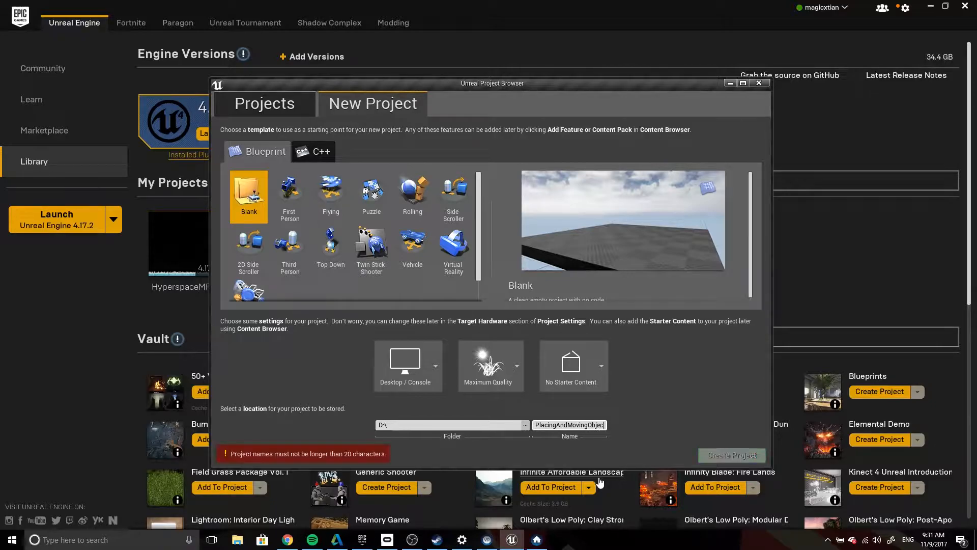
{"action": "type", "text": "tss"}
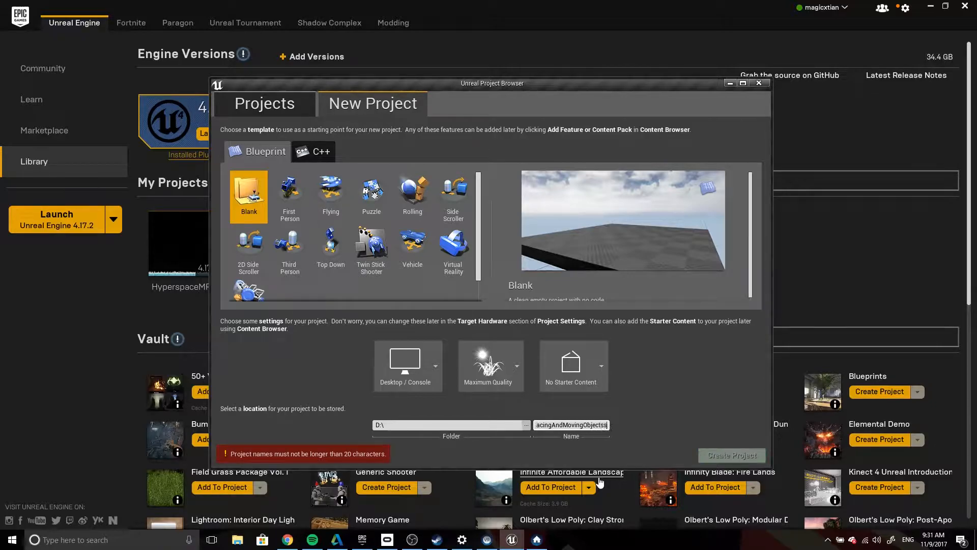
{"action": "key", "text": "BackSpace"}
{"action": "key", "text": "BackSpace"}
{"action": "key", "text": "BackSpace"}
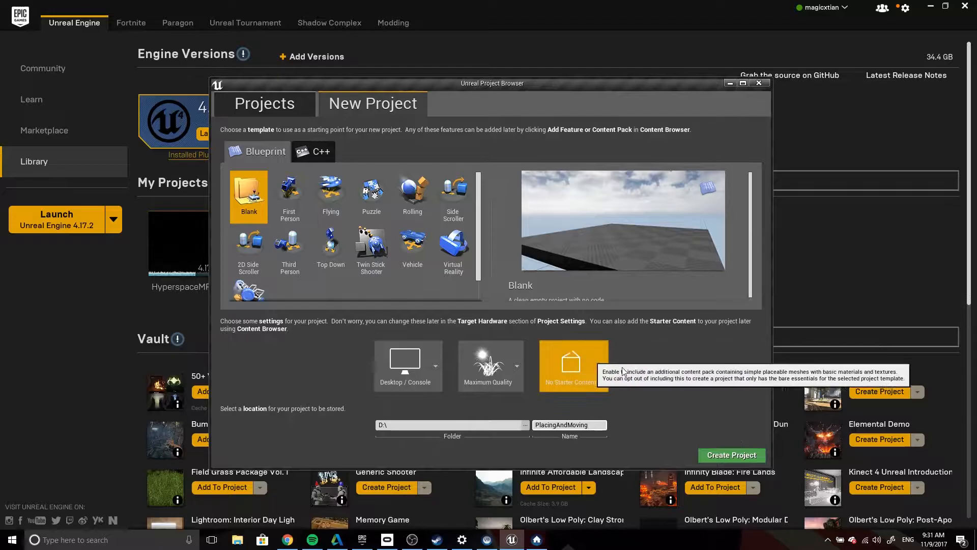
{"action": "left_click", "coordinate": [733, 456]}
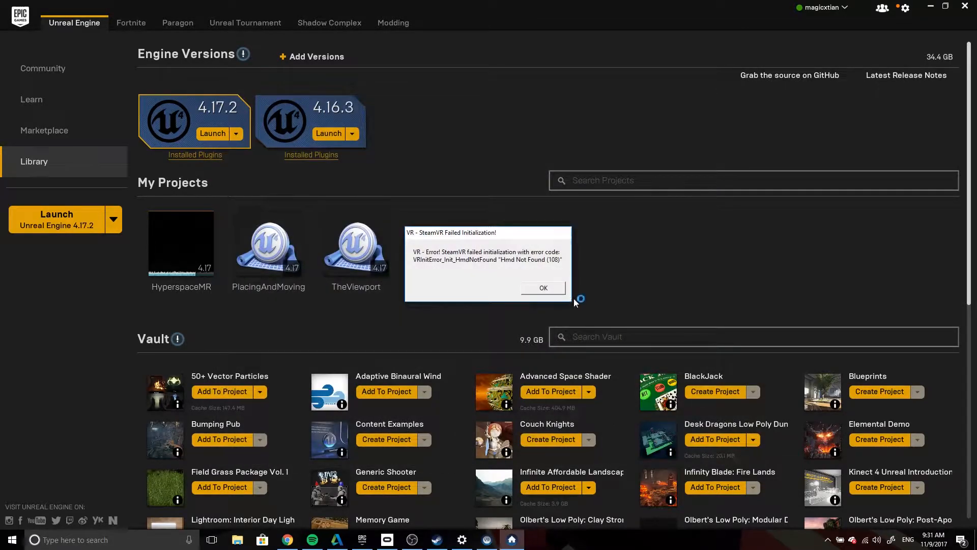
- Dismiss the SteamVR initialization error and close the SteamVR status window
{"action": "left_click", "coordinate": [542, 287]}
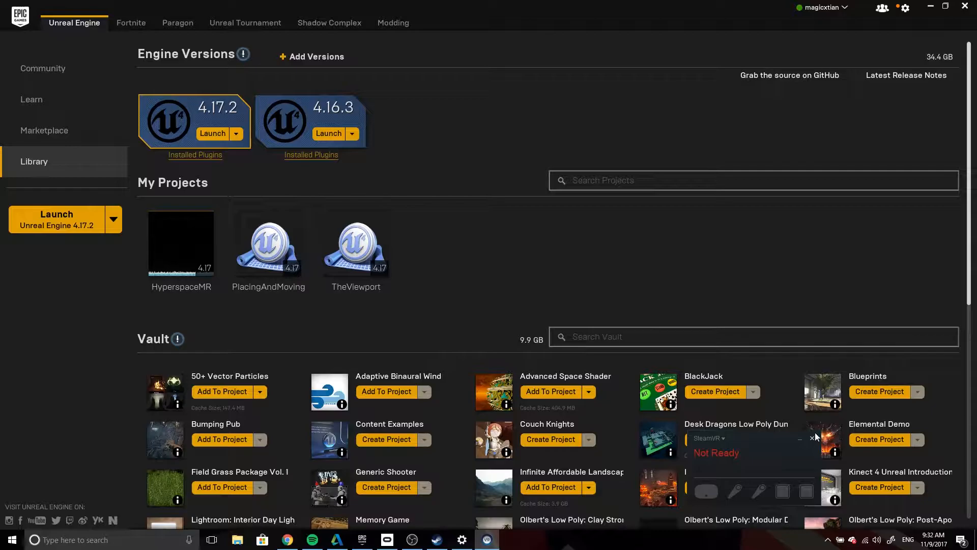
{"action": "left_click", "coordinate": [812, 439]}
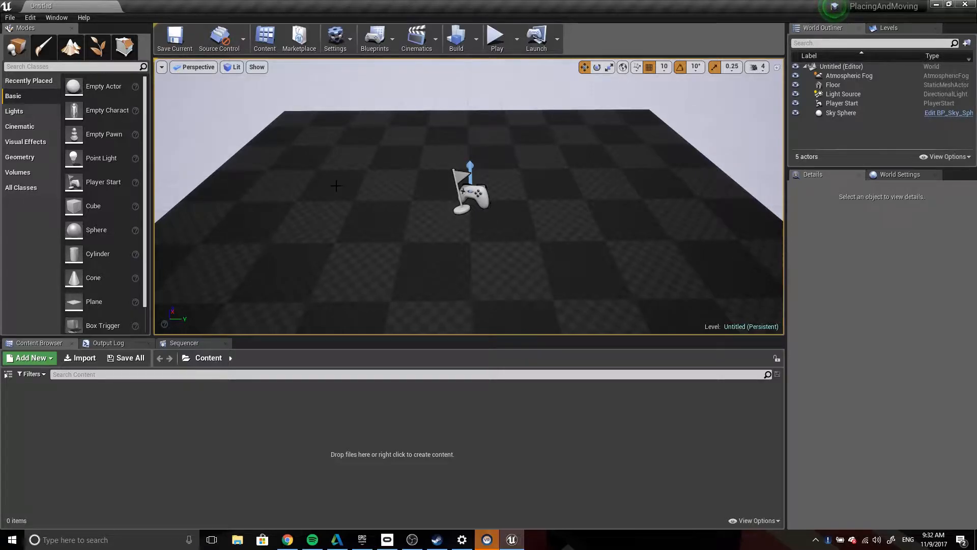
- Select the floor and the Player Start, then bring the Atmospheric Fog actor into view
{"action": "left_click", "coordinate": [380, 178]}
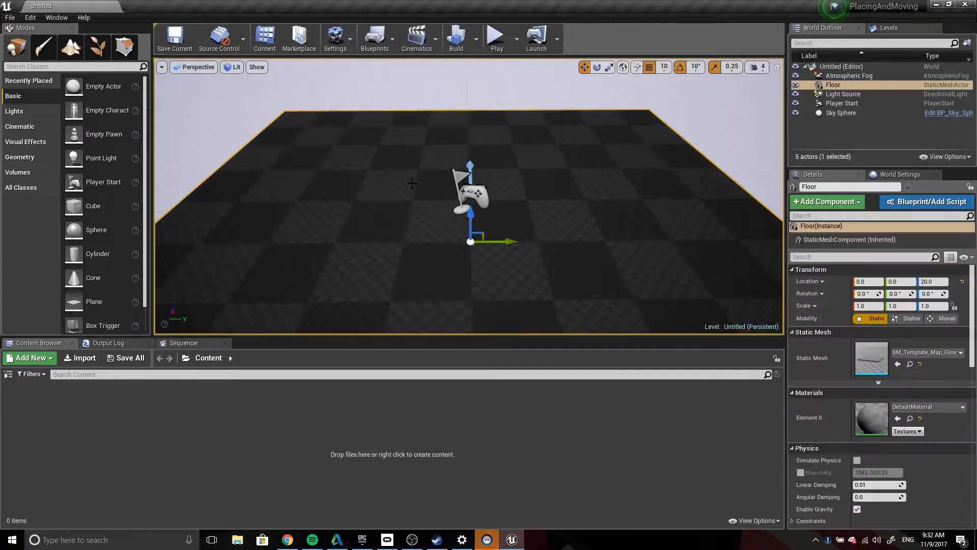
{"action": "left_click", "coordinate": [472, 194]}
{"action": "double_click", "coordinate": [849, 75]}
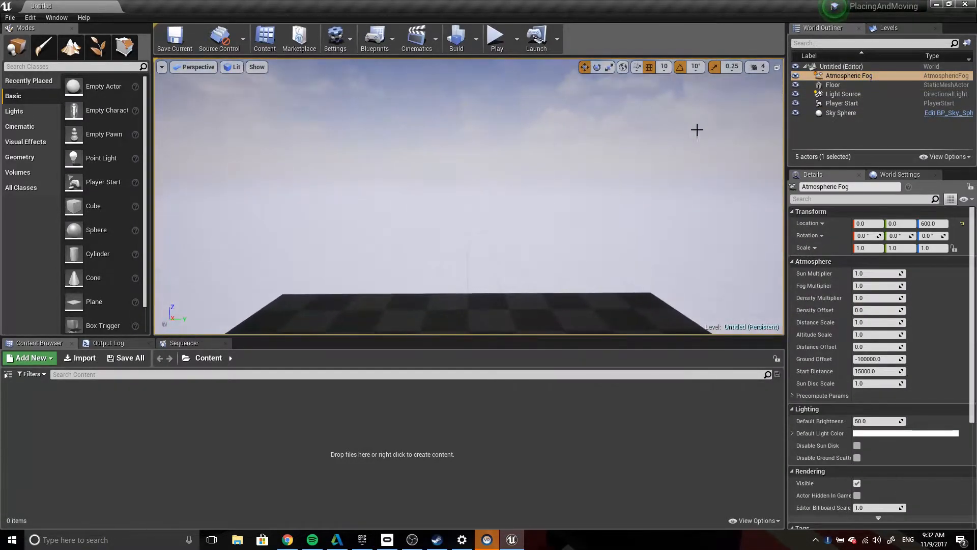
{"action": "right_click_drag", "start_coordinate": [518, 172], "coordinate": [304, 105]}
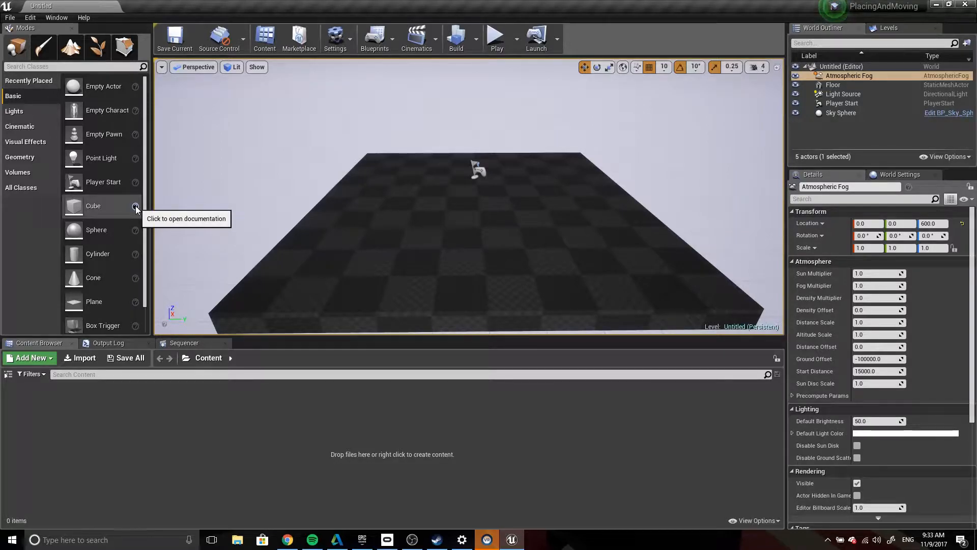
- Browse the full list of all placeable actor classes
{"action": "mouse_move", "coordinate": [86, 203]}
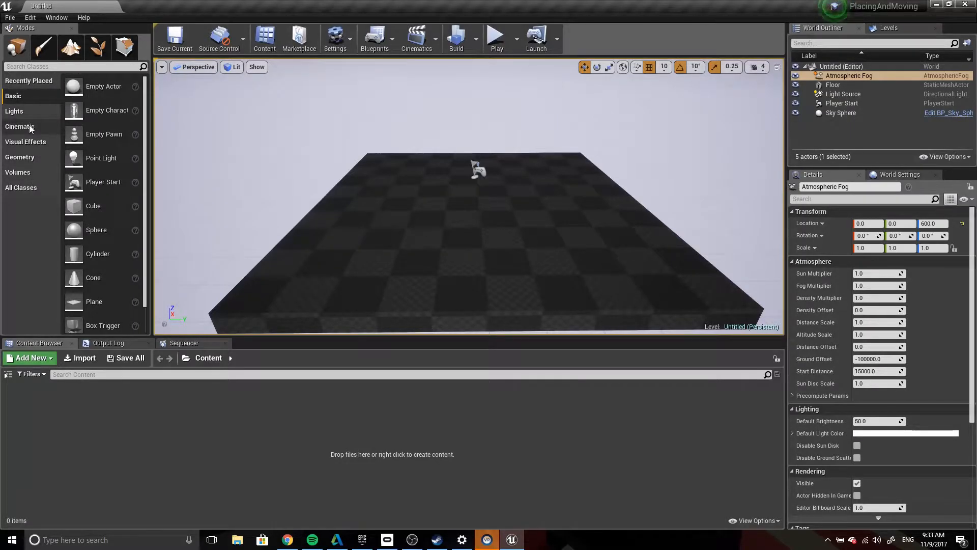
{"action": "left_click", "coordinate": [26, 186]}
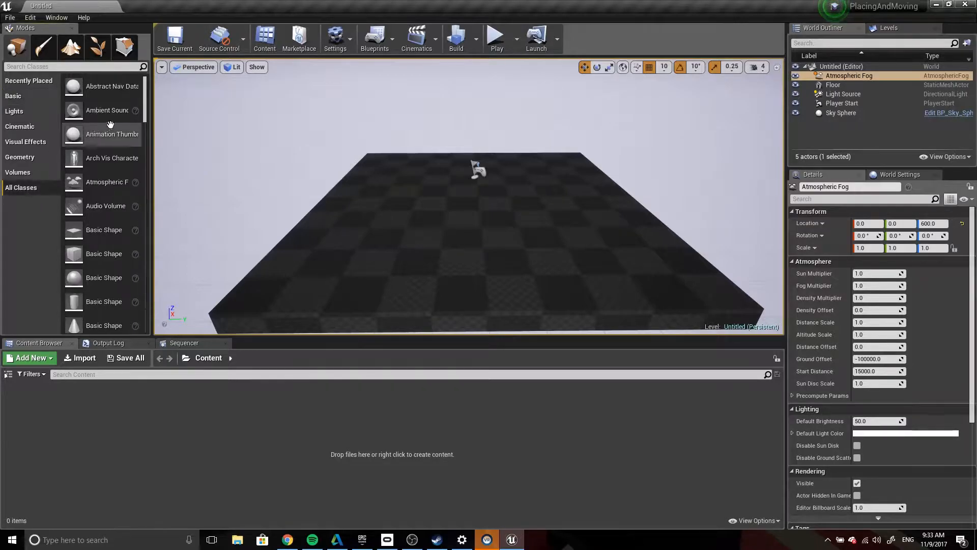
{"action": "left_click_drag", "start_coordinate": [145, 101], "coordinate": [158, 61]}
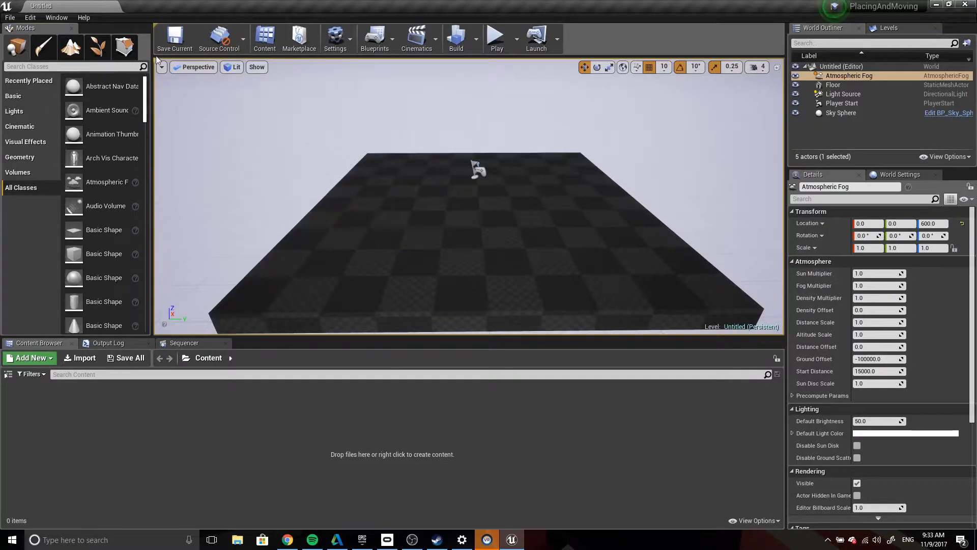
- Place a basic cube on the floor at X -100, Y 0, Z 20 and show the content folder tree
{"action": "left_click", "coordinate": [24, 99]}
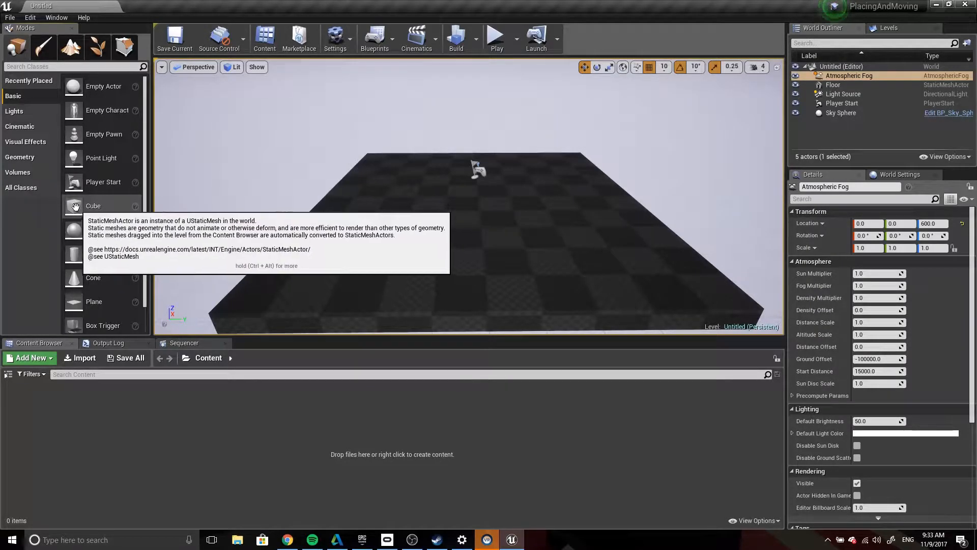
{"action": "left_click_drag", "start_coordinate": [75, 206], "coordinate": [480, 210]}
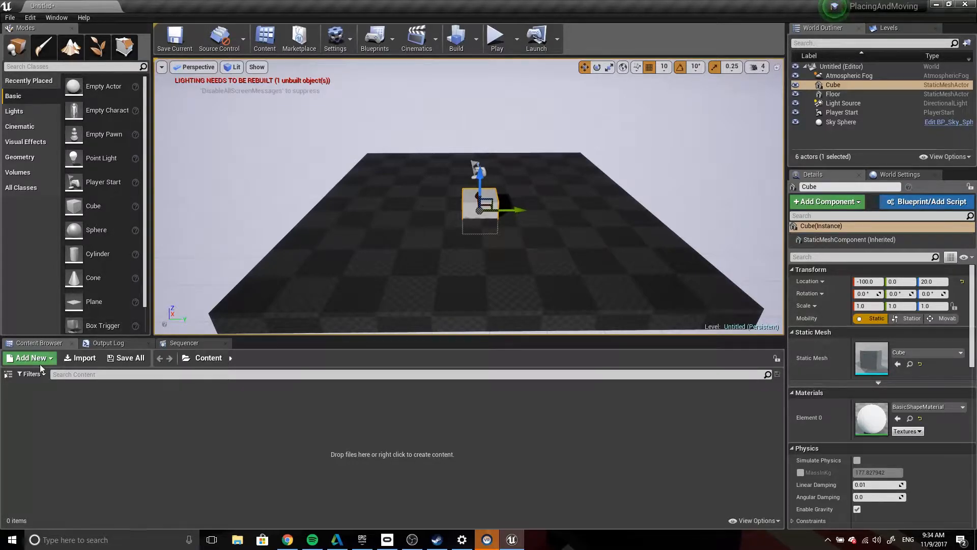
{"action": "left_click", "coordinate": [8, 374]}
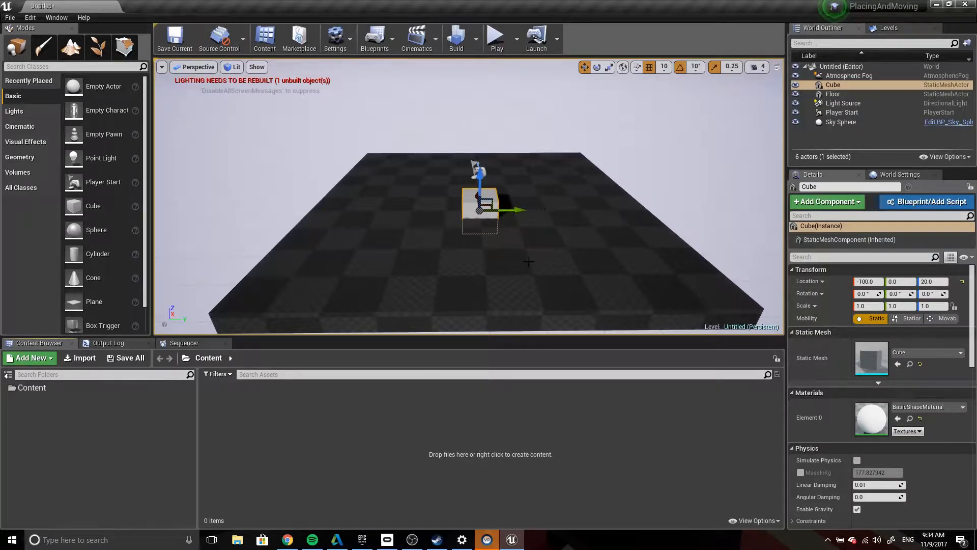
- Examine the world axis indicator and the cube's move handles from several viewing angles
{"action": "mouse_move", "coordinate": [535, 252]}
{"action": "left_mouse_down", "text": "alt"}
{"action": "mouse_move", "coordinate": [489, 273]}
{"action": "mouse_move", "coordinate": [537, 251]}
{"action": "left_mouse_up", "text": "alt"}
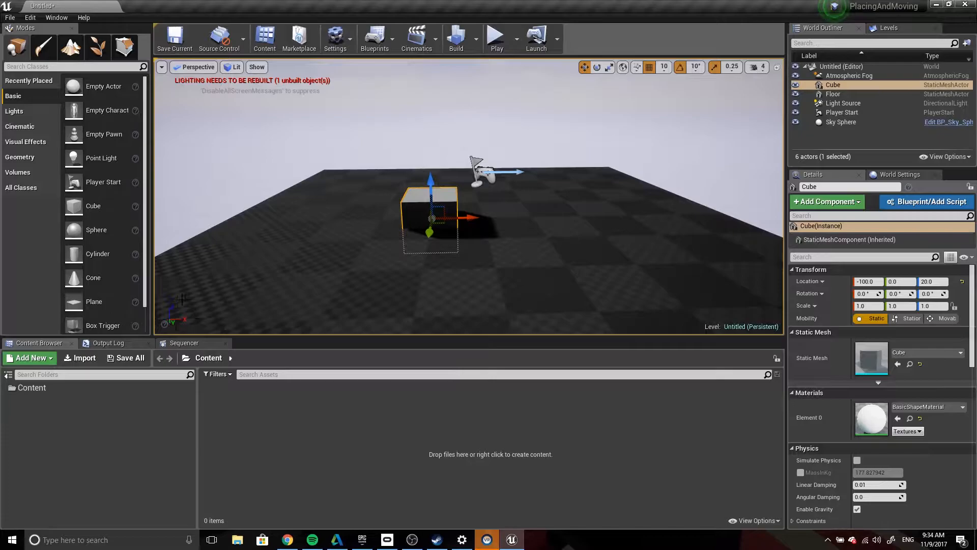
{"action": "right_click_drag", "start_coordinate": [183, 320], "coordinate": [264, 276]}
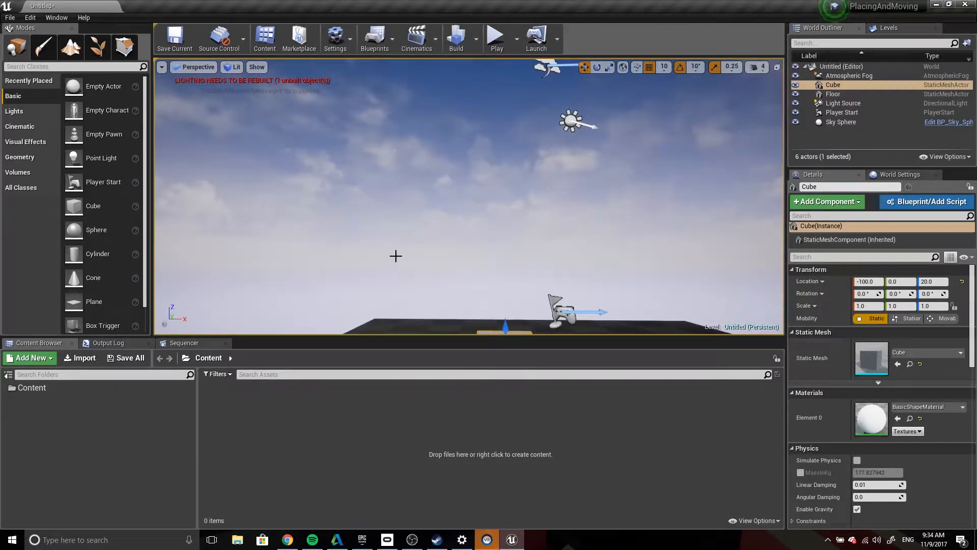
{"action": "right_click_drag", "start_coordinate": [405, 256], "coordinate": [211, 312]}
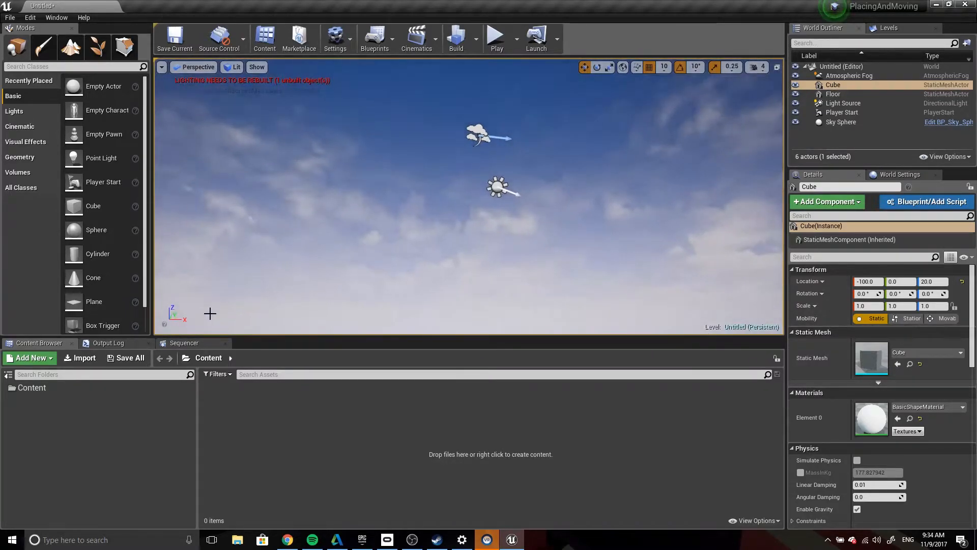
{"action": "right_click_drag", "start_coordinate": [339, 271], "coordinate": [340, 305]}
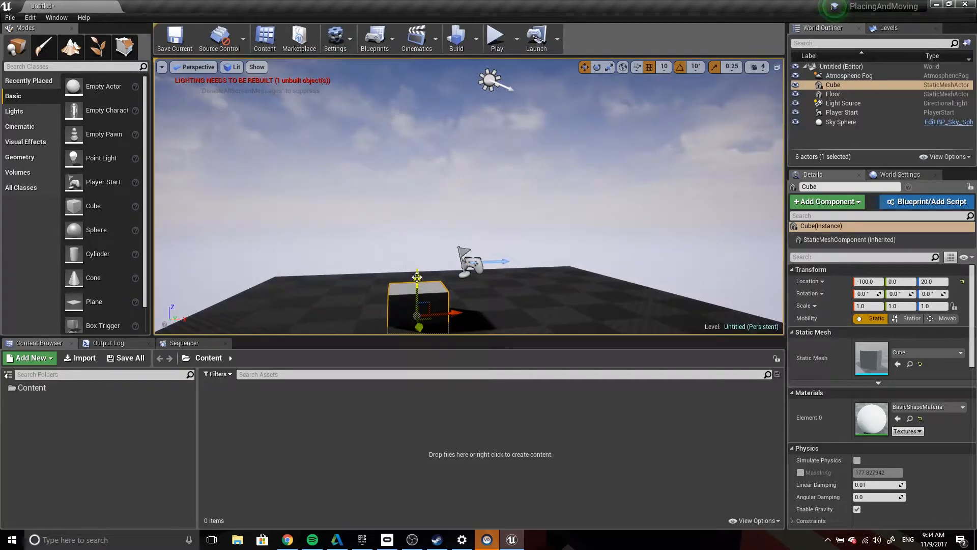
{"action": "right_click_drag", "start_coordinate": [193, 311], "coordinate": [204, 339]}
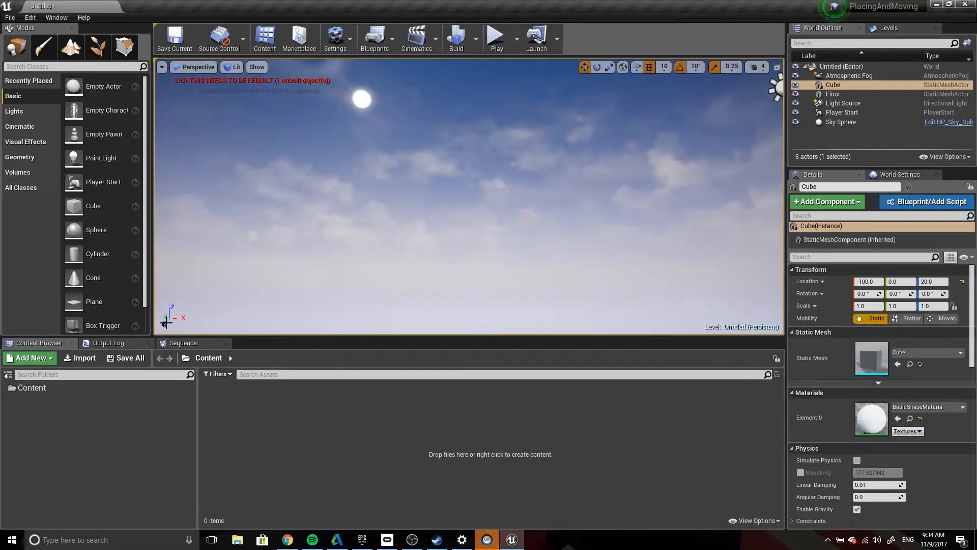
{"action": "right_click_drag", "start_coordinate": [391, 292], "coordinate": [519, 254]}
{"action": "mouse_move", "coordinate": [388, 255]}
{"action": "right_mouse_down"}
{"action": "mouse_move", "coordinate": [387, 306]}
{"action": "mouse_move", "coordinate": [388, 244]}
{"action": "mouse_move", "coordinate": [388, 300]}
{"action": "mouse_move", "coordinate": [388, 270]}
{"action": "right_mouse_up"}
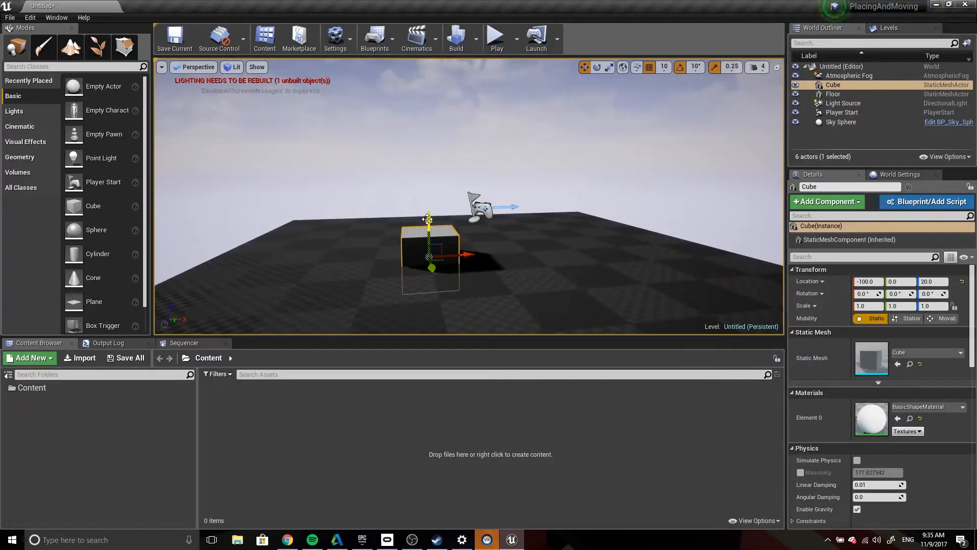
- Move the cube along one axis at a time to about X 70, Y 80, Z 80
{"action": "left_click_drag", "start_coordinate": [431, 214], "coordinate": [433, 190]}
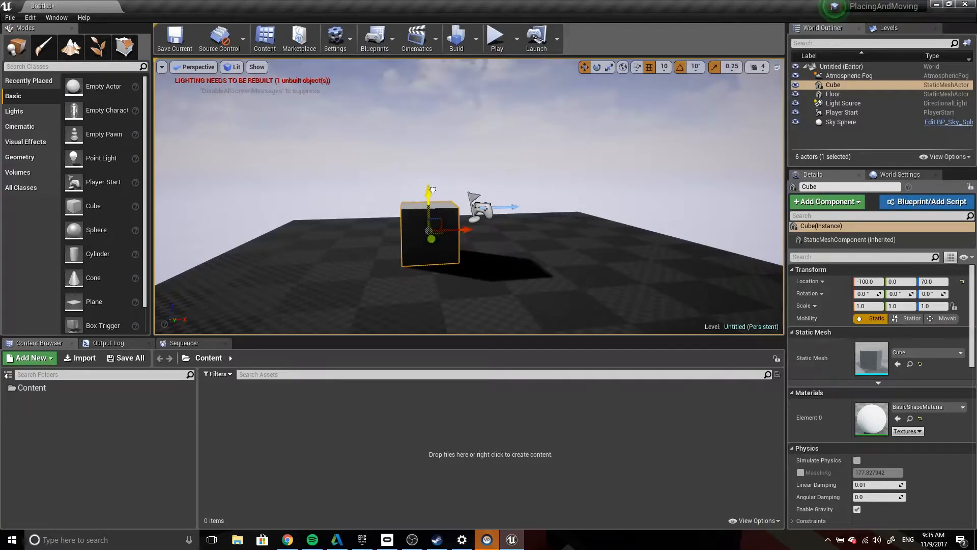
{"action": "key", "text": "a"}
{"action": "right_click_drag", "start_coordinate": [389, 197], "coordinate": [430, 157]}
{"action": "key", "text": "w"}
{"action": "key", "text": "d"}
{"action": "mouse_move", "coordinate": [514, 149]}
{"action": "left_mouse_down"}
{"action": "mouse_move", "coordinate": [513, 199]}
{"action": "mouse_move", "coordinate": [511, 139]}
{"action": "left_mouse_up"}
{"action": "right_click_drag", "start_coordinate": [510, 139], "coordinate": [496, 194]}
{"action": "left_click_drag", "start_coordinate": [397, 204], "coordinate": [493, 212]}
{"action": "right_click_drag", "start_coordinate": [492, 211], "coordinate": [489, 239]}
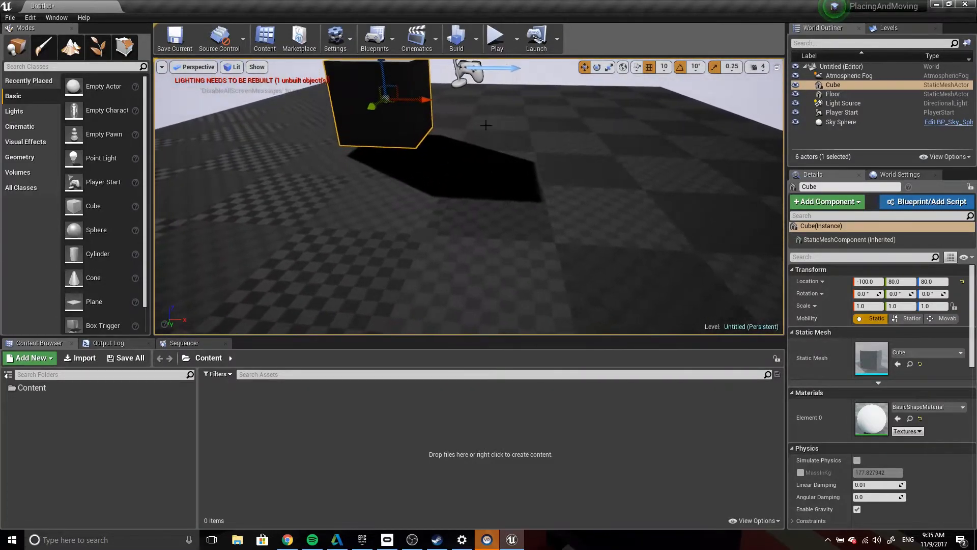
{"action": "left_click_drag", "start_coordinate": [415, 115], "coordinate": [512, 101]}
- Move the cube within the XY plane to X 10, Y 90, then freely to about X 30, Y 106, Z 102
{"action": "right_click_drag", "start_coordinate": [511, 101], "coordinate": [489, 173]}
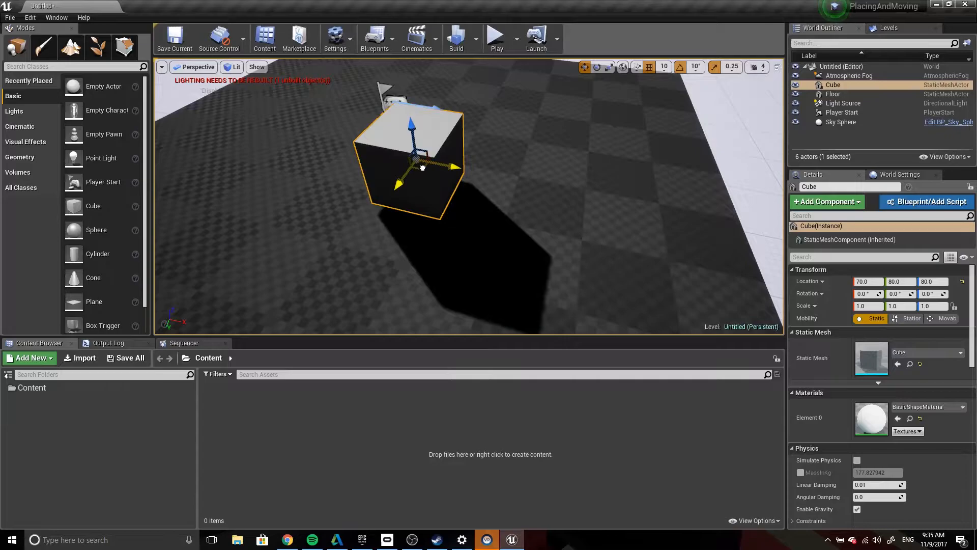
{"action": "left_click_drag", "start_coordinate": [422, 168], "coordinate": [379, 167]}
{"action": "scroll", "coordinate": [357, 223], "scroll_direction": "down", "scroll_amount": 5}
{"action": "scroll", "coordinate": [356, 222], "scroll_direction": "up", "scroll_amount": 4}
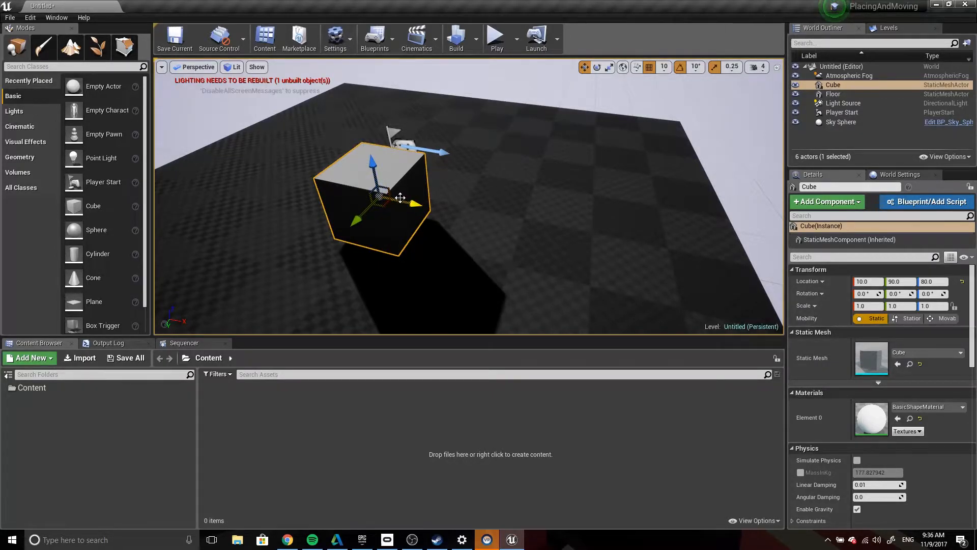
{"action": "mouse_move", "coordinate": [387, 190]}
{"action": "left_mouse_down"}
{"action": "mouse_move", "coordinate": [448, 153]}
{"action": "mouse_move", "coordinate": [566, 145]}
{"action": "mouse_move", "coordinate": [364, 197]}
{"action": "mouse_move", "coordinate": [351, 181]}
{"action": "mouse_move", "coordinate": [398, 208]}
{"action": "mouse_move", "coordinate": [375, 157]}
{"action": "mouse_move", "coordinate": [476, 273]}
{"action": "mouse_move", "coordinate": [506, 148]}
{"action": "mouse_move", "coordinate": [326, 177]}
{"action": "mouse_move", "coordinate": [374, 217]}
{"action": "mouse_move", "coordinate": [501, 186]}
{"action": "mouse_move", "coordinate": [384, 195]}
{"action": "left_mouse_up"}
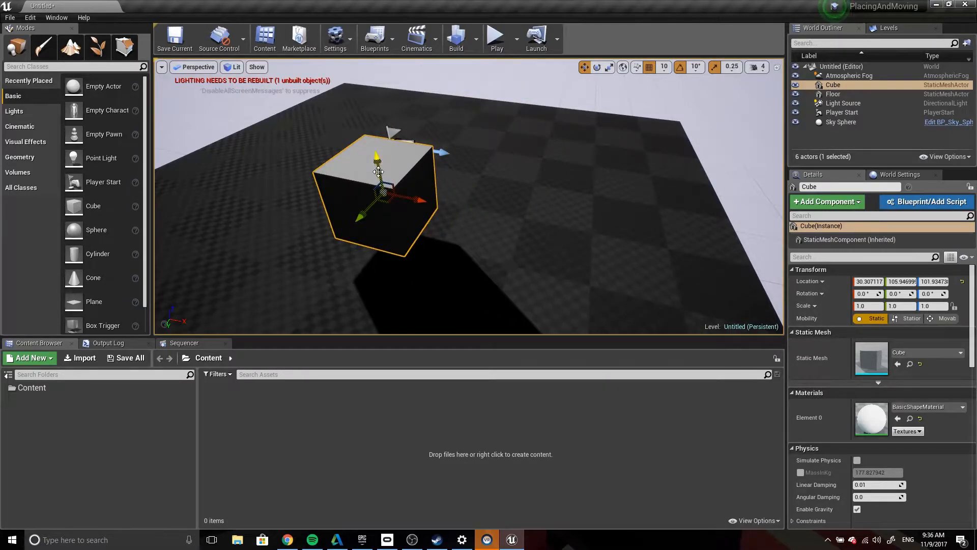
- Move the cube off the floor into the empty space, ending at about X 1226, Y 279, Z 494
{"action": "scroll", "coordinate": [383, 193], "scroll_direction": "down", "scroll_amount": 5}
{"action": "left_click_drag", "start_coordinate": [434, 178], "coordinate": [743, 169]}
{"action": "key", "text": "f"}
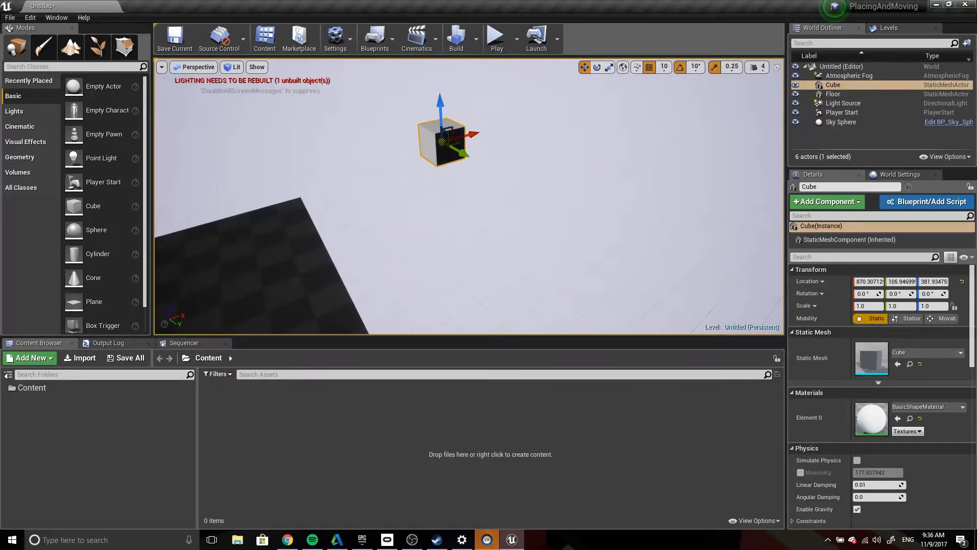
{"action": "left_click_drag", "start_coordinate": [444, 139], "coordinate": [572, 100]}
- Place a second cube near the first one and move it to about X 1100, Y 600, Z 600
{"action": "left_click_drag", "start_coordinate": [73, 206], "coordinate": [575, 275]}
{"action": "right_click_drag", "start_coordinate": [530, 207], "coordinate": [504, 235]}
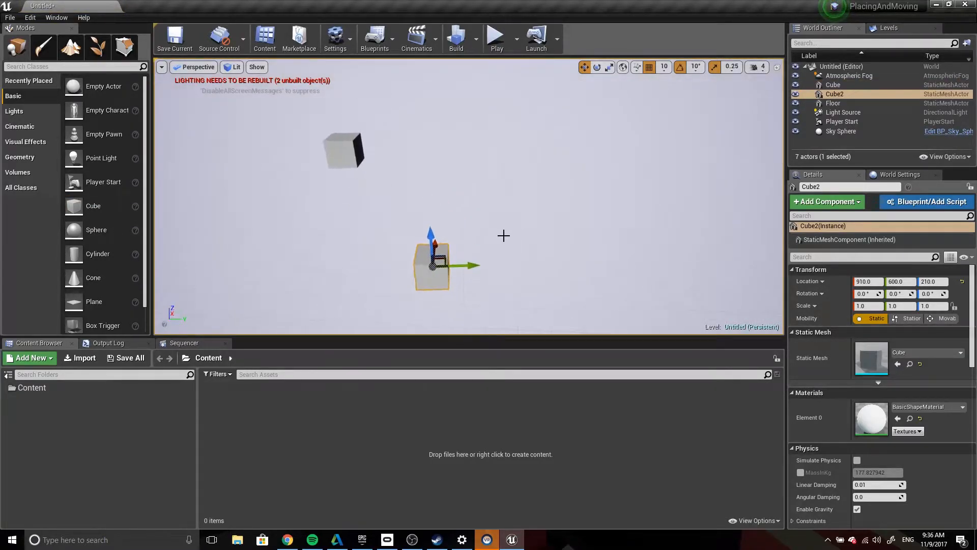
{"action": "left_click_drag", "start_coordinate": [432, 231], "coordinate": [434, 122]}
{"action": "right_click_drag", "start_coordinate": [480, 179], "coordinate": [320, 204]}
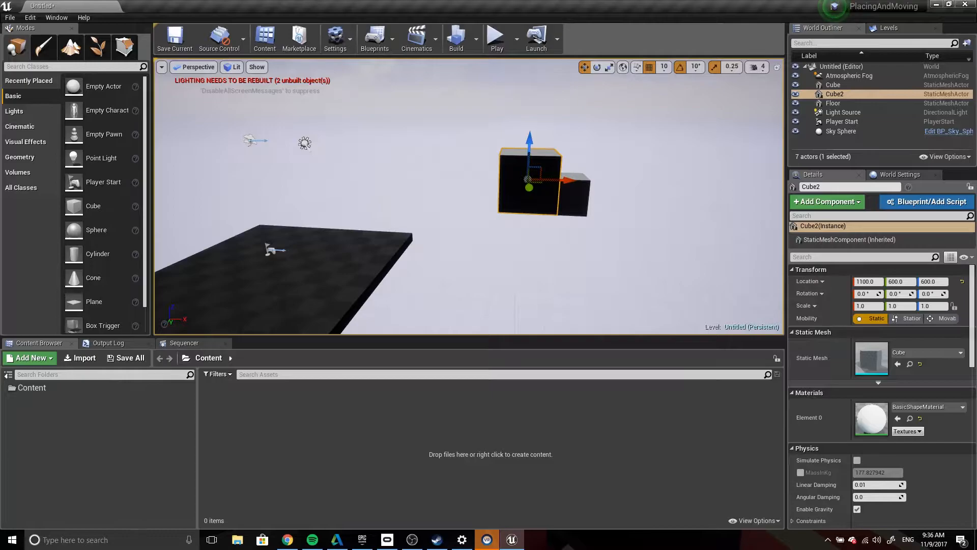
- Alternate the selection between the two floating cubes, ending with the second one
{"action": "left_click", "coordinate": [571, 199]}
{"action": "left_click", "coordinate": [547, 199]}
{"action": "left_click", "coordinate": [571, 200]}
{"action": "left_click", "coordinate": [536, 173]}
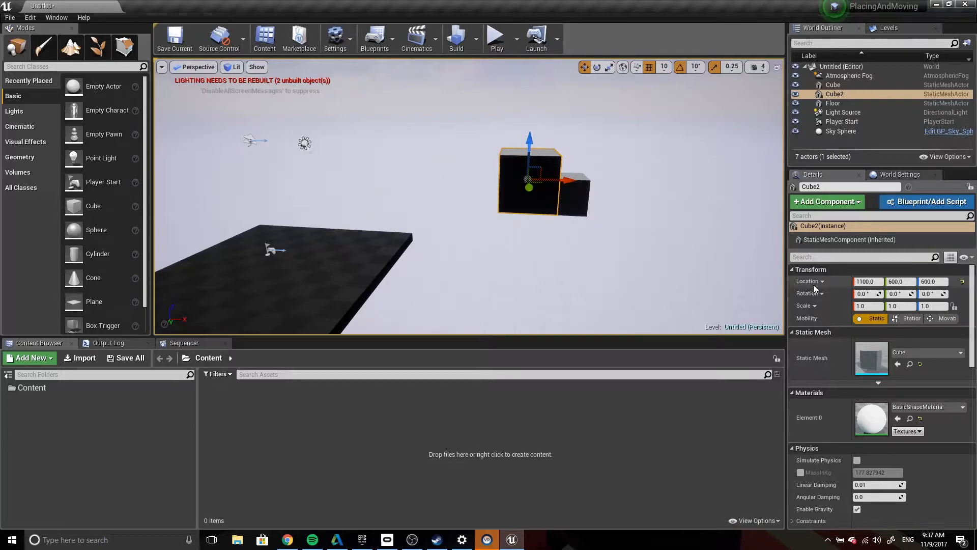
- Switch the second cube's mobility to Movable and back to Static
{"action": "mouse_move", "coordinate": [811, 320]}
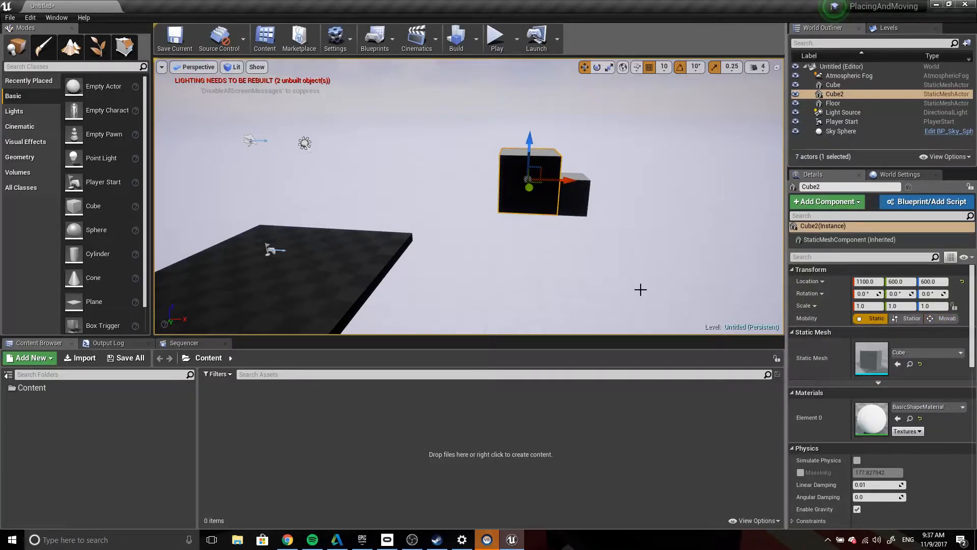
{"action": "left_click", "coordinate": [942, 318]}
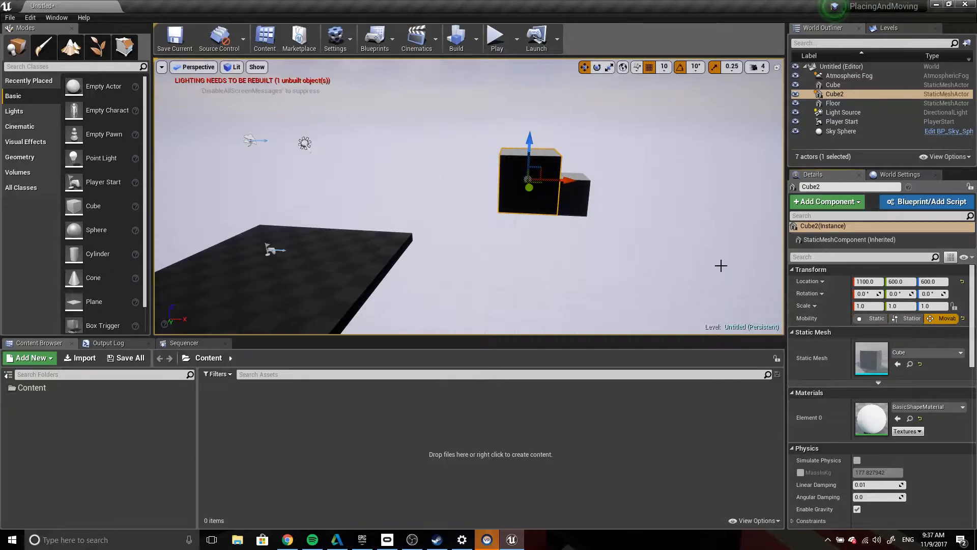
{"action": "left_click", "coordinate": [860, 319]}
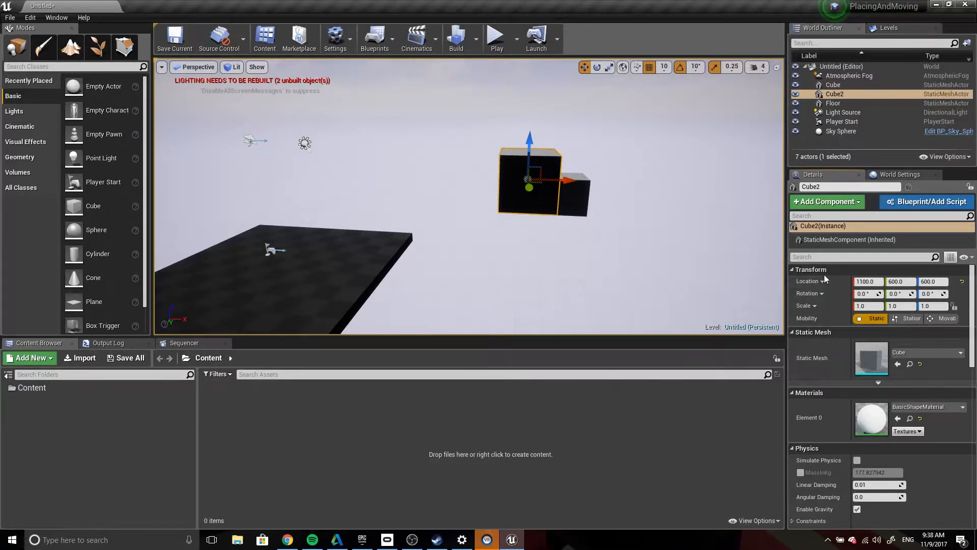
- Reset the second cube's location to 0, 0, 0 and select the first cube
{"action": "left_click", "coordinate": [962, 281]}
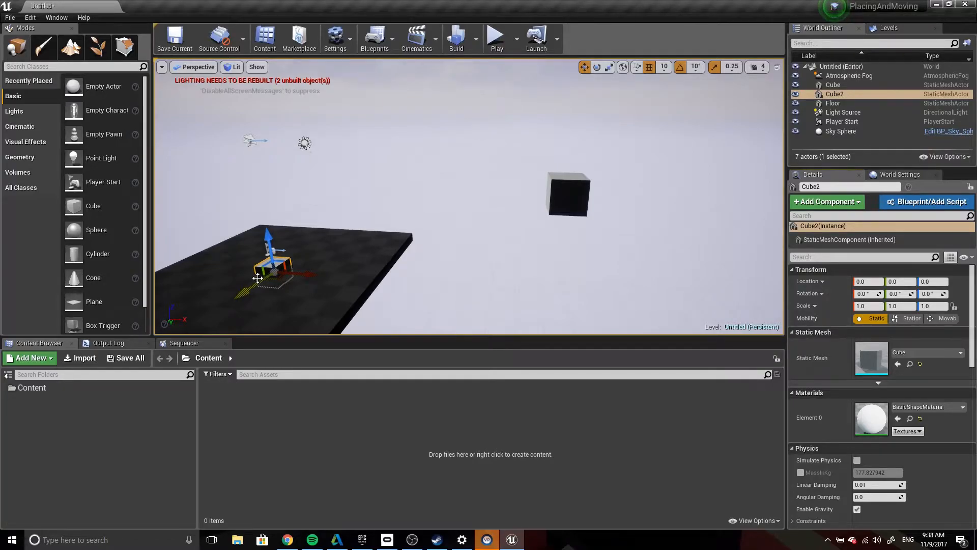
{"action": "left_click", "coordinate": [568, 196]}
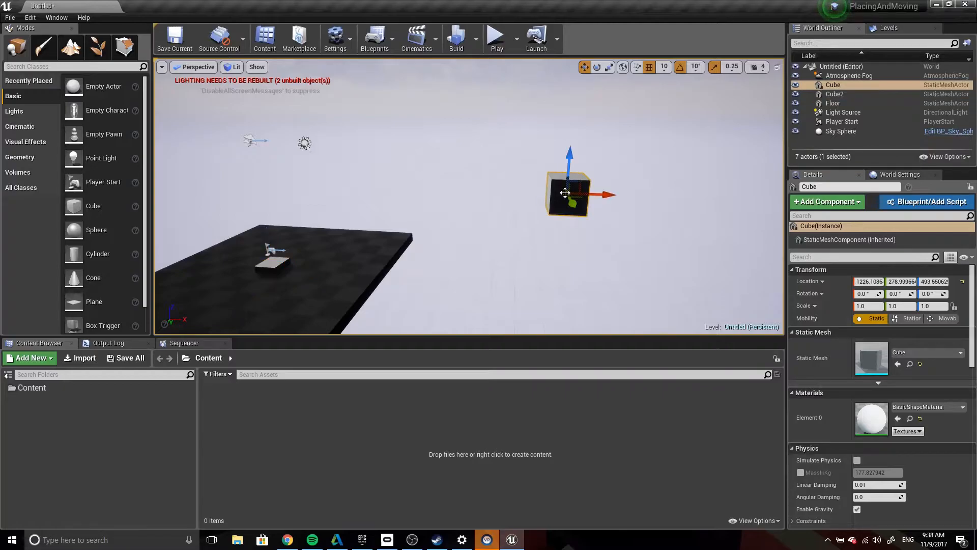
- Reset the first cube's location to 0, 0, 0 and delete the overlapping second cube from the level
{"action": "left_click", "coordinate": [963, 282]}
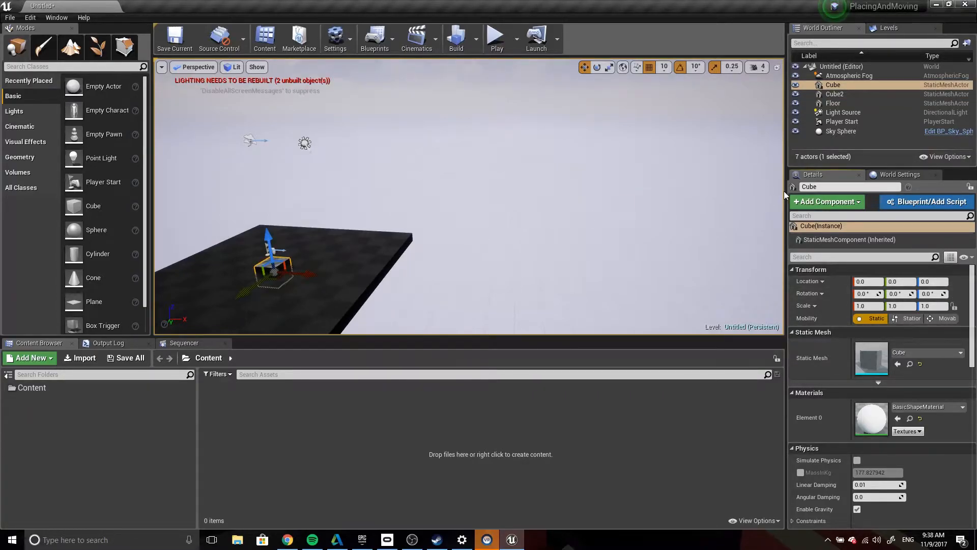
{"action": "left_click", "coordinate": [838, 85]}
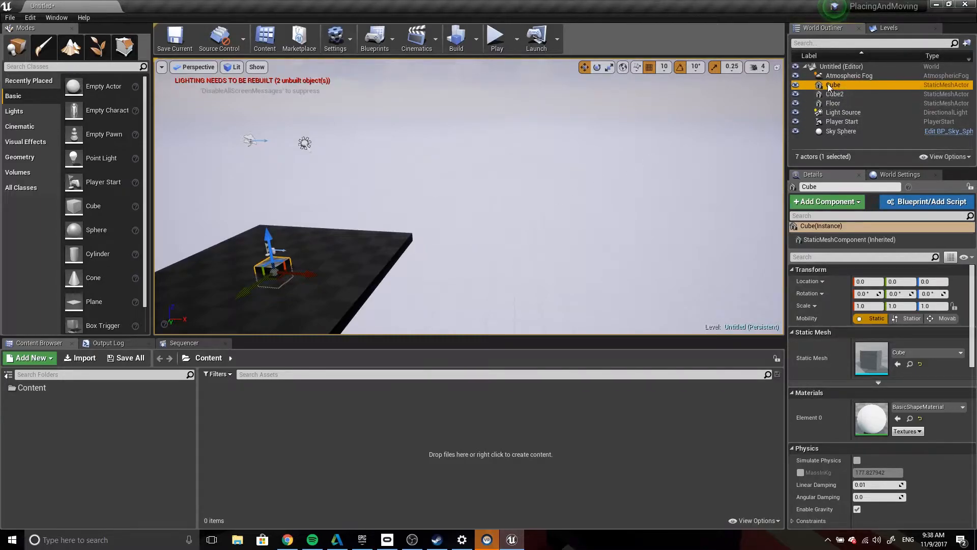
{"action": "left_click", "coordinate": [841, 94]}
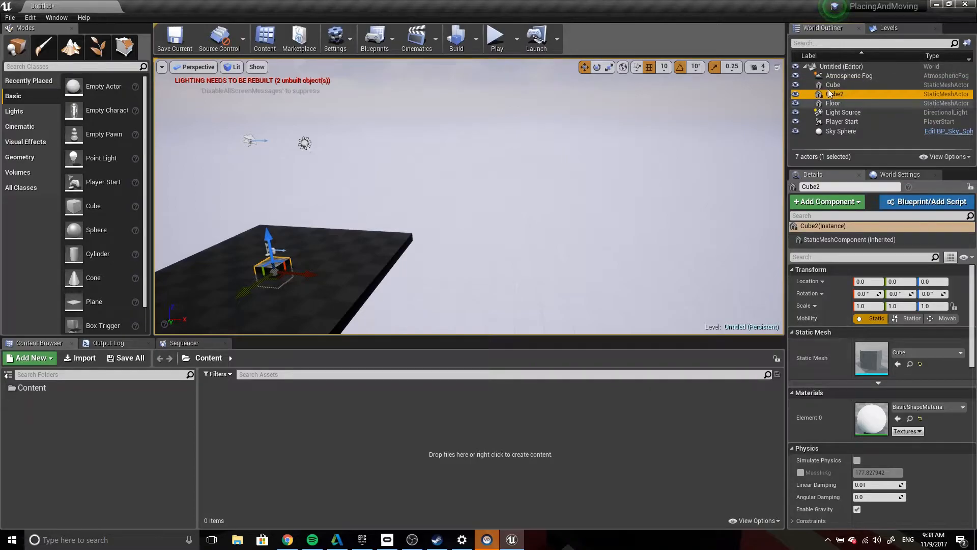
{"action": "right_click", "coordinate": [835, 94]}
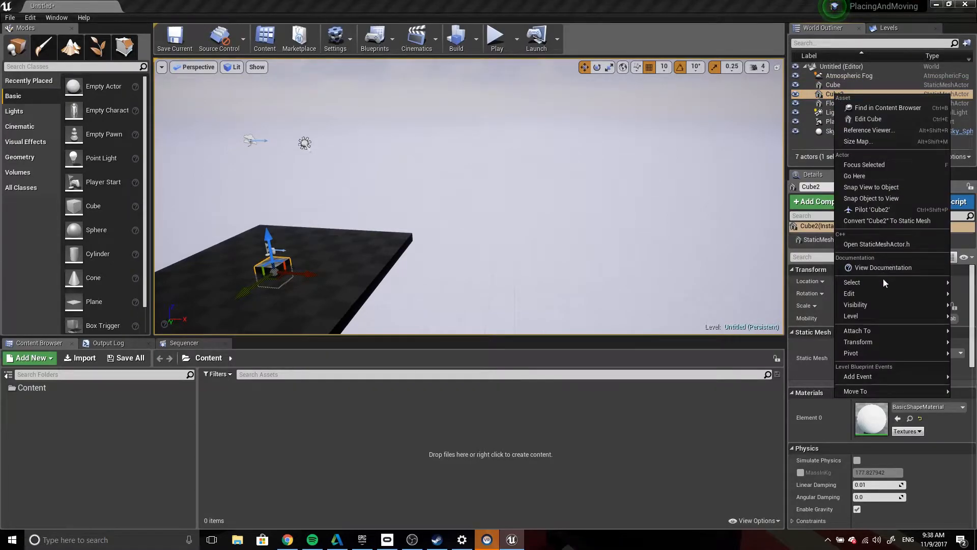
{"action": "mouse_move", "coordinate": [896, 296]}
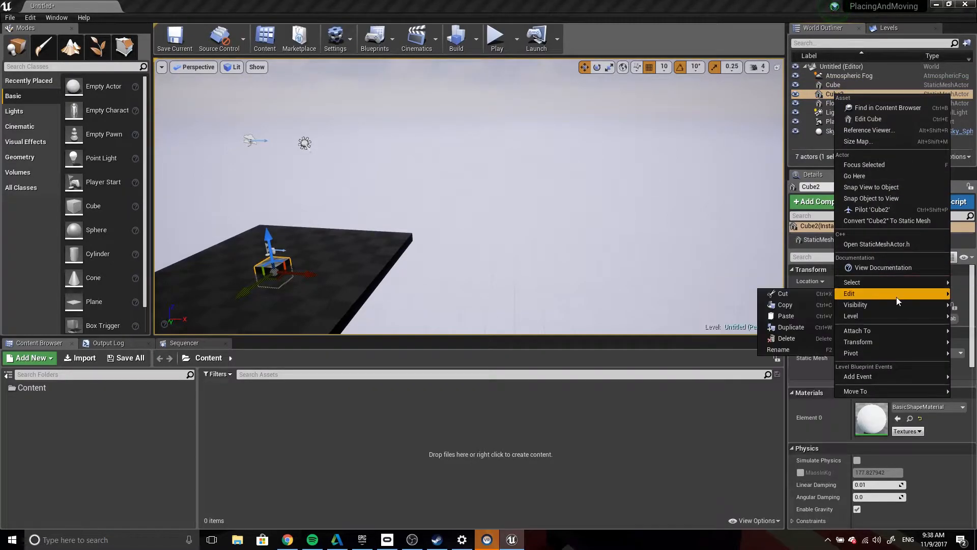
{"action": "left_click", "coordinate": [811, 337]}
- Focus on the remaining cube and move it up and across the floor to about X 20, Y 150, Z 80
{"action": "left_click", "coordinate": [267, 259]}
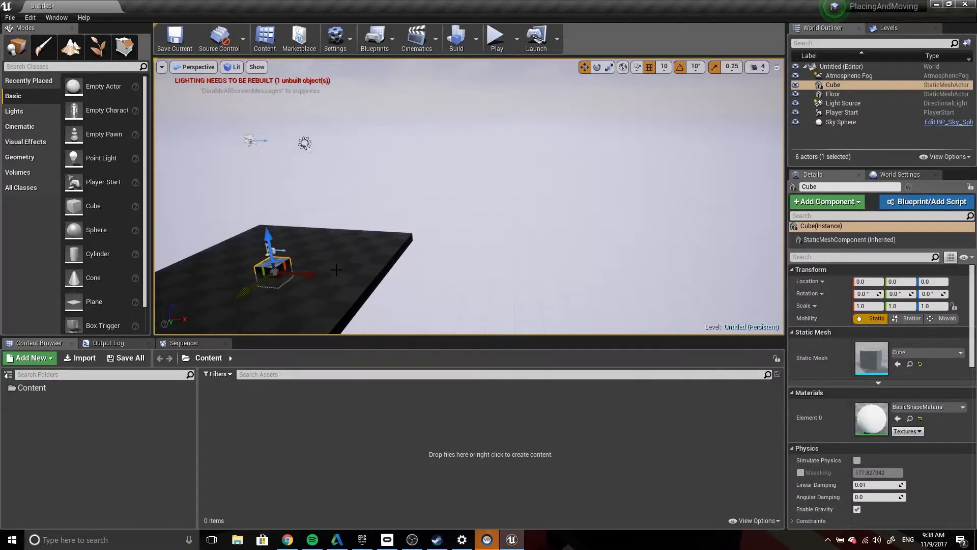
{"action": "key", "text": "f"}
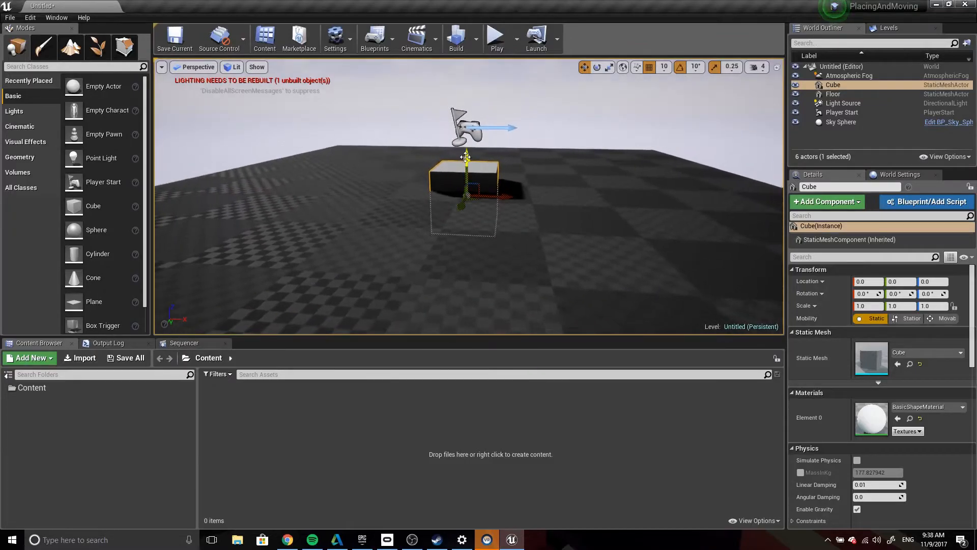
{"action": "left_click_drag", "start_coordinate": [468, 168], "coordinate": [611, 189]}
{"action": "left_click_drag", "start_coordinate": [430, 107], "coordinate": [387, 69]}
{"action": "right_click_drag", "start_coordinate": [446, 196], "coordinate": [418, 162]}
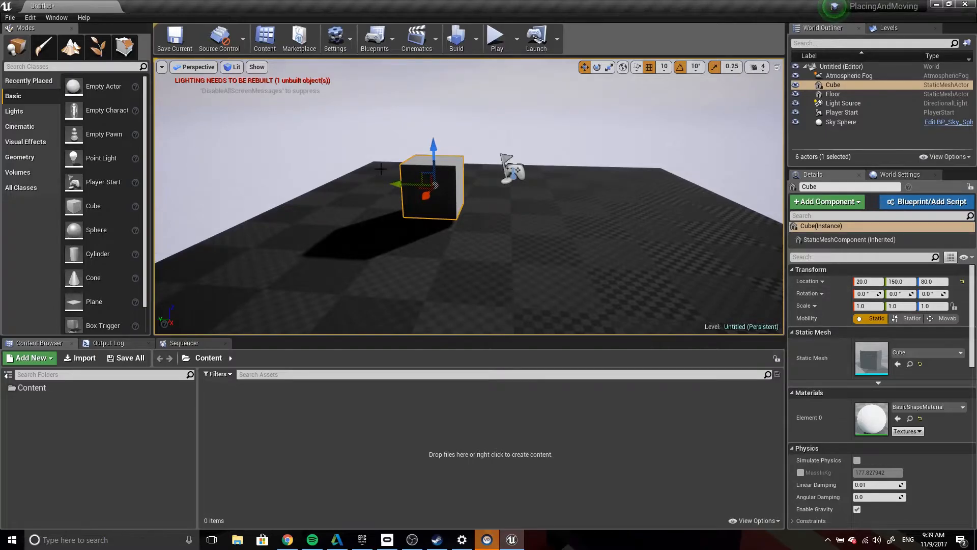
- Set the cube's X and Y location values to 0
{"action": "left_click", "coordinate": [876, 282]}
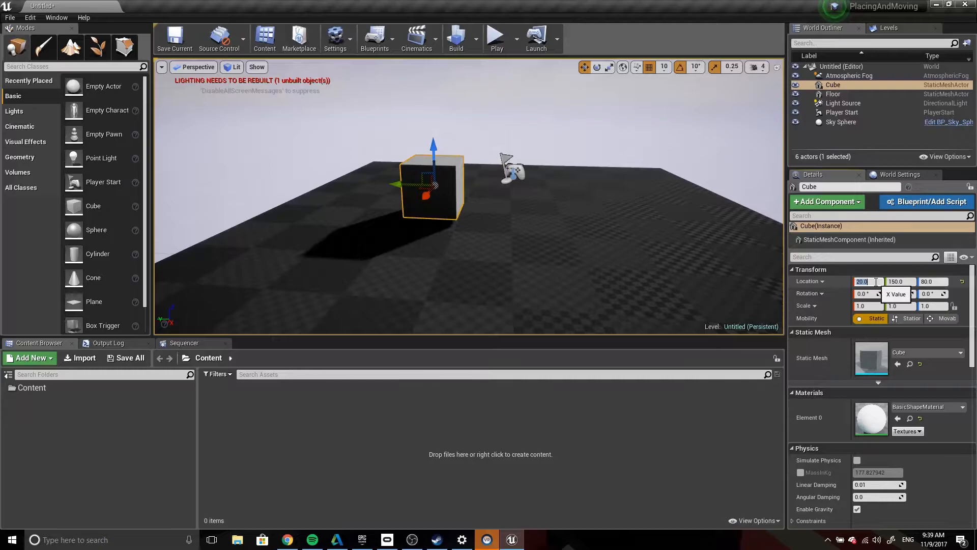
{"action": "type", "text": "0"}
{"action": "key", "text": "Return"}
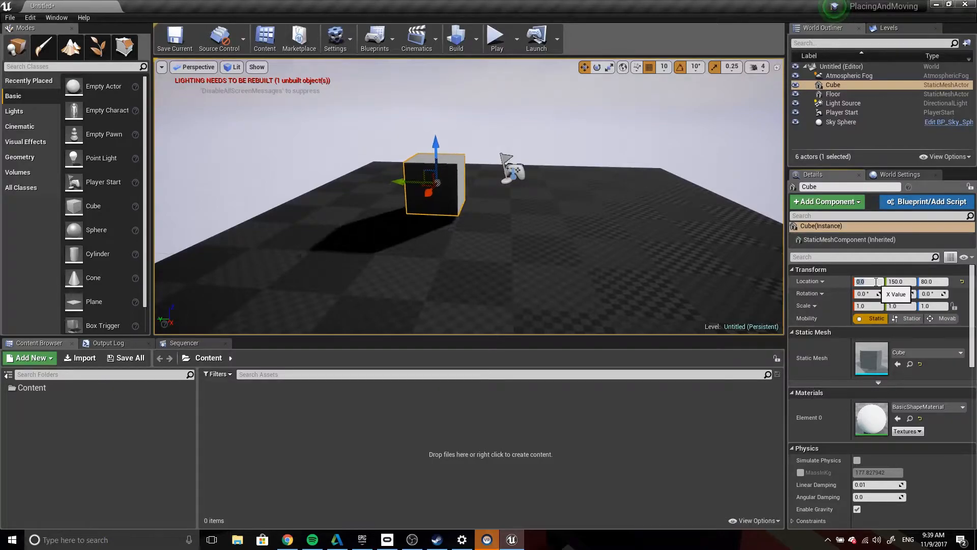
{"action": "left_click", "coordinate": [911, 282]}
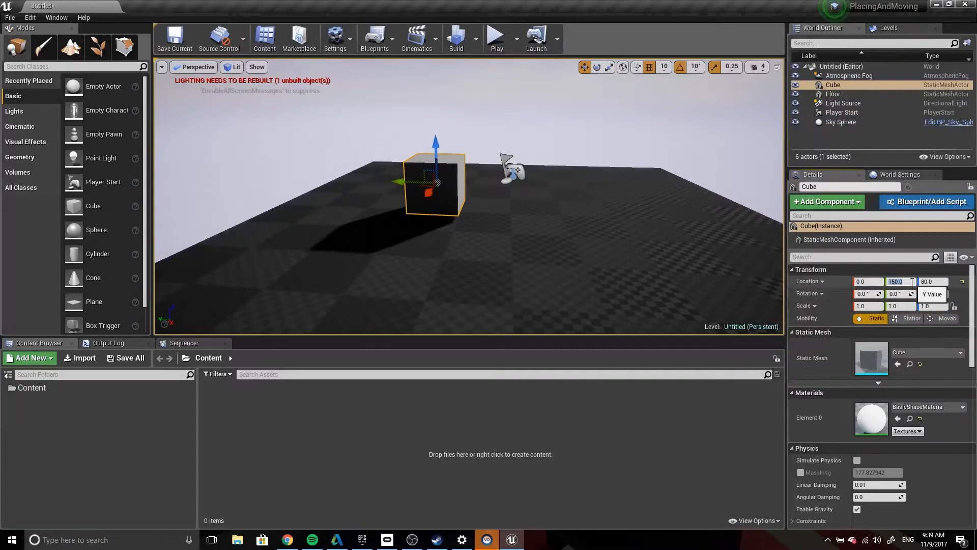
{"action": "type", "text": "0"}
{"action": "key", "text": "Return"}
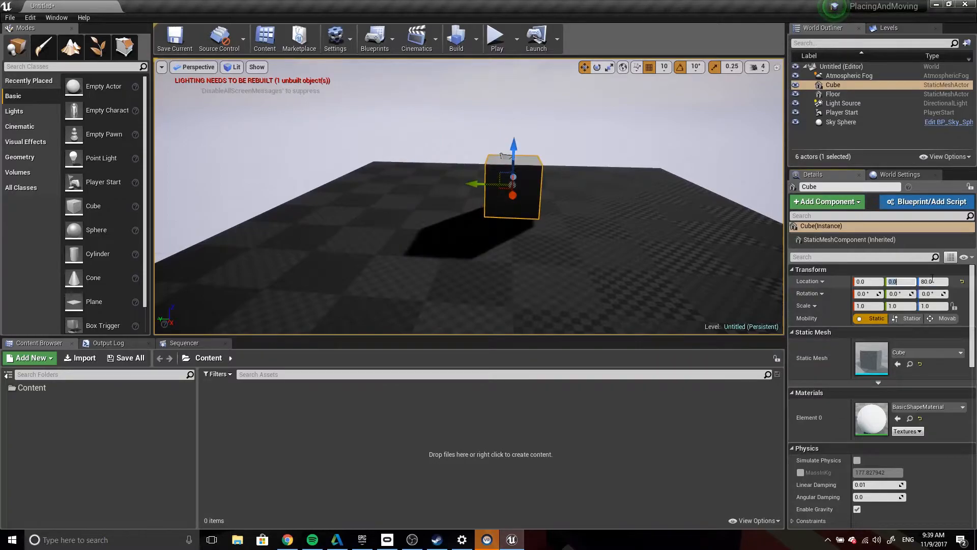
{"action": "key", "text": "Tab"}
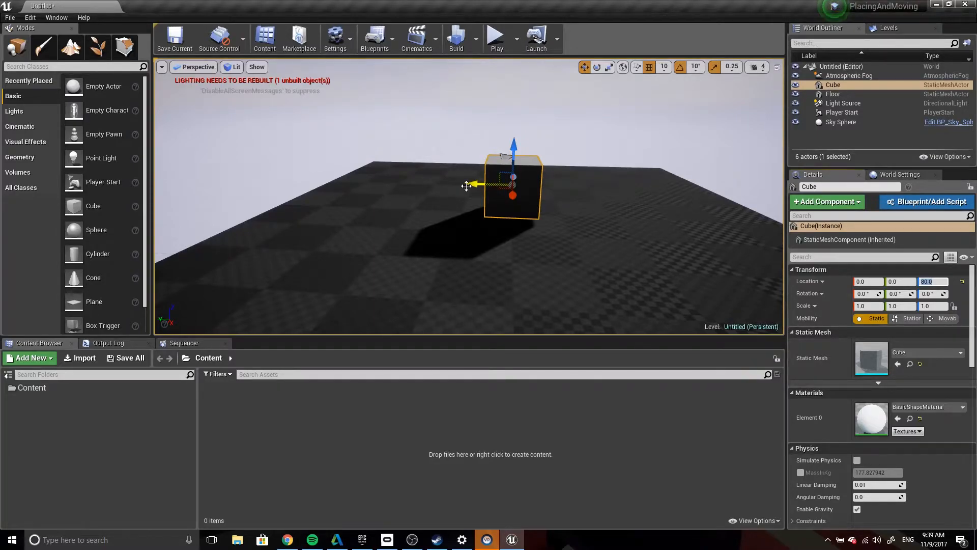
{"action": "type", "text": "er"}
{"action": "key", "text": "Escape"}
- Switch the cube's gizmo between rotate and scale modes, returning to move mode
{"action": "key", "text": "e"}
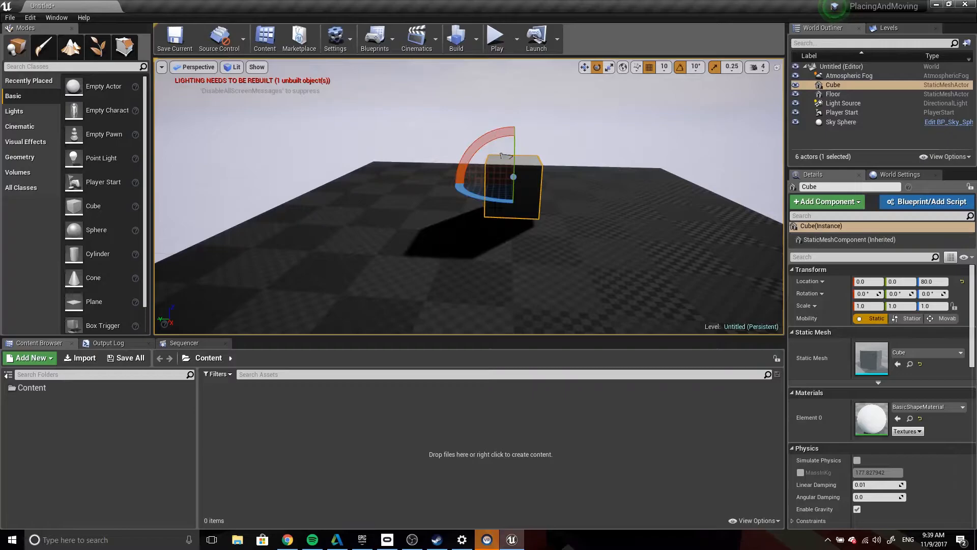
{"action": "key", "text": "r"}
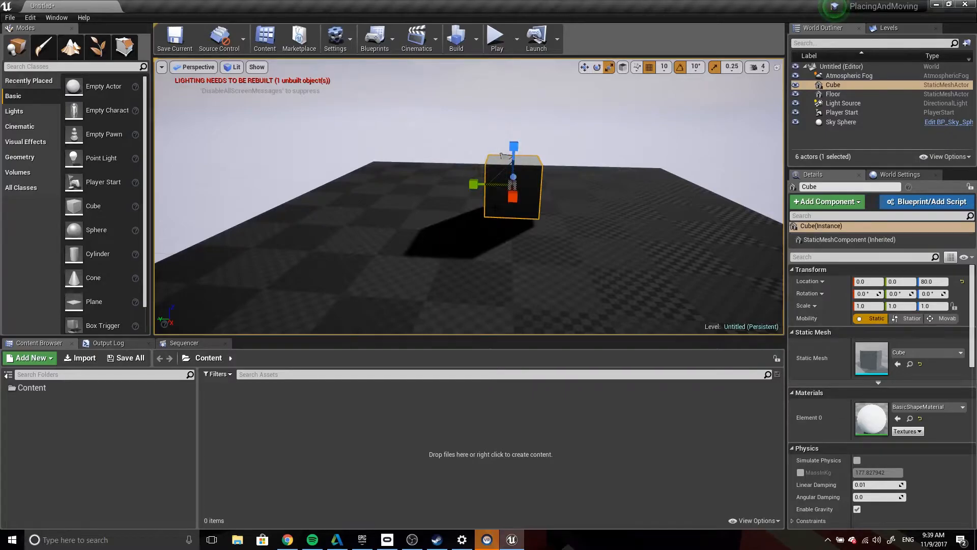
{"action": "key", "text": "w"}
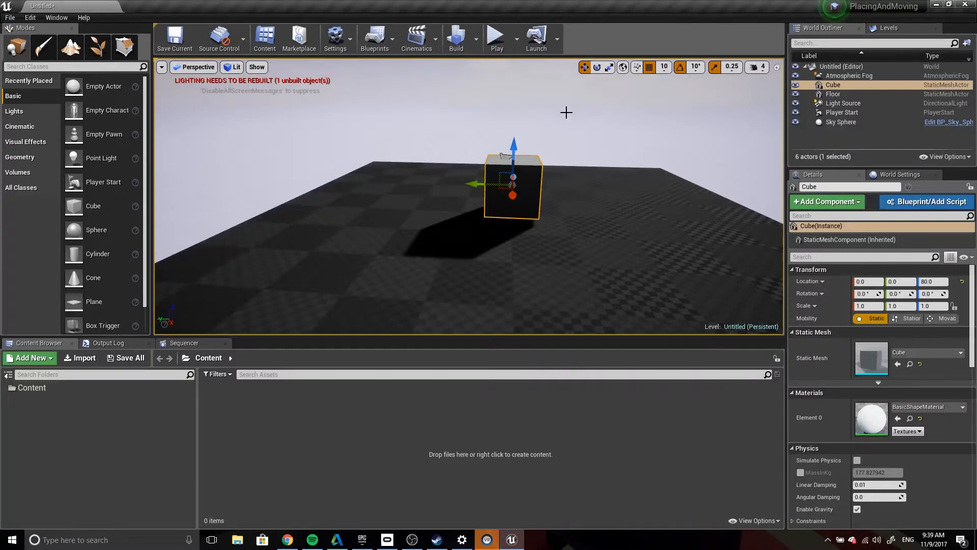
{"action": "left_click", "coordinate": [597, 68]}
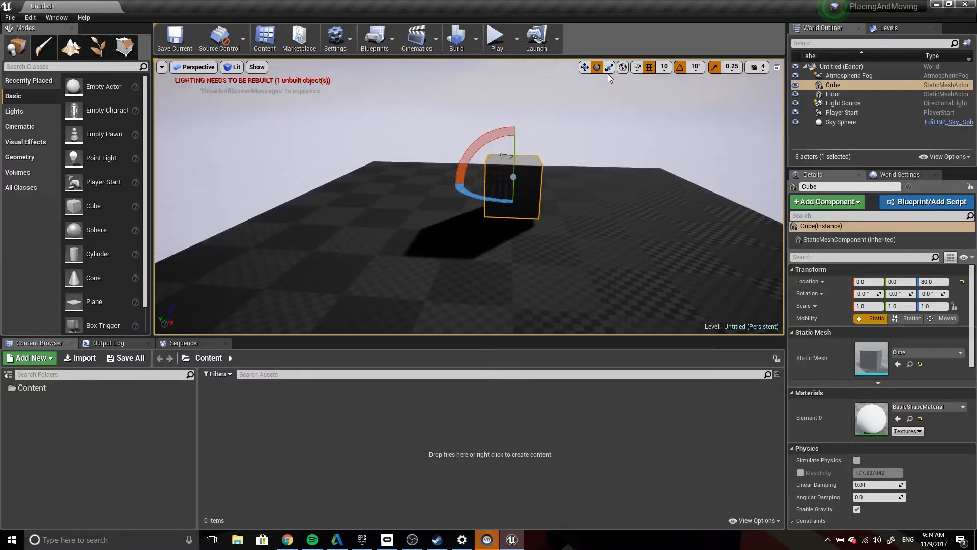
{"action": "left_click", "coordinate": [611, 68]}
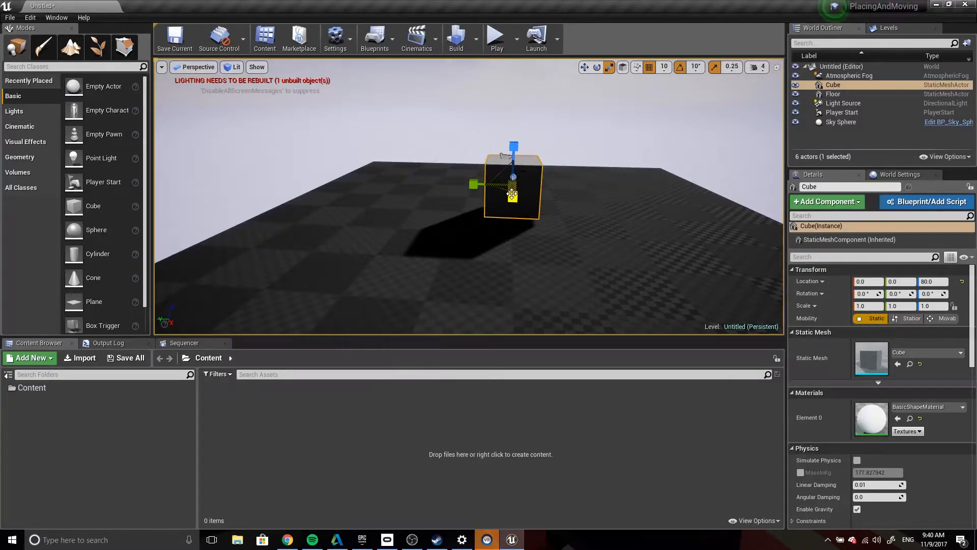
{"action": "left_click", "coordinate": [584, 67]}
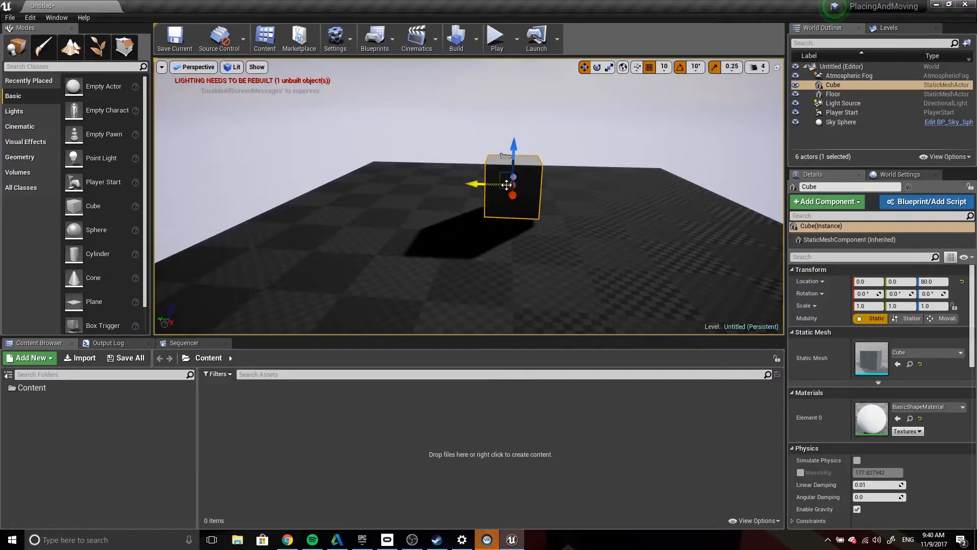
- Cycle repeatedly through the rotate, scale and move gizmos, and move the cube along its Y axis to 160
{"action": "key", "text": "e"}
{"action": "key", "text": "r"}
{"action": "key", "text": "w"}
{"action": "key", "text": "e"}
{"action": "key", "text": "w"}
{"action": "key", "text": "e"}
{"action": "key", "text": "r"}
{"action": "key", "text": "e"}
{"action": "key", "text": "r"}
{"action": "key", "text": "w"}
{"action": "key", "text": "e"}
{"action": "key", "text": "r"}
{"action": "key", "text": "w"}
{"action": "left_click_drag", "start_coordinate": [481, 183], "coordinate": [401, 183]}
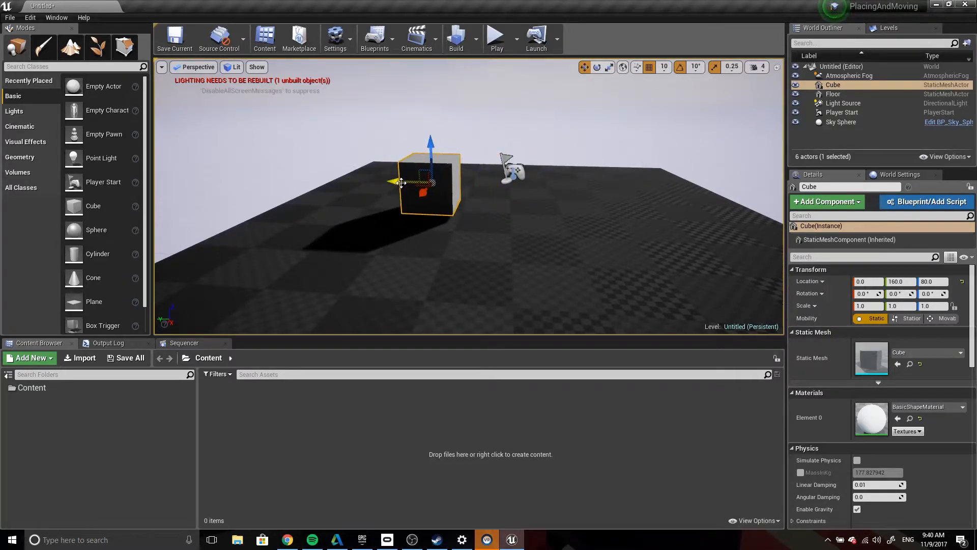
- Rotate the cube to -90° about the Z axis and turn it back to 0°
{"action": "key", "text": "e"}
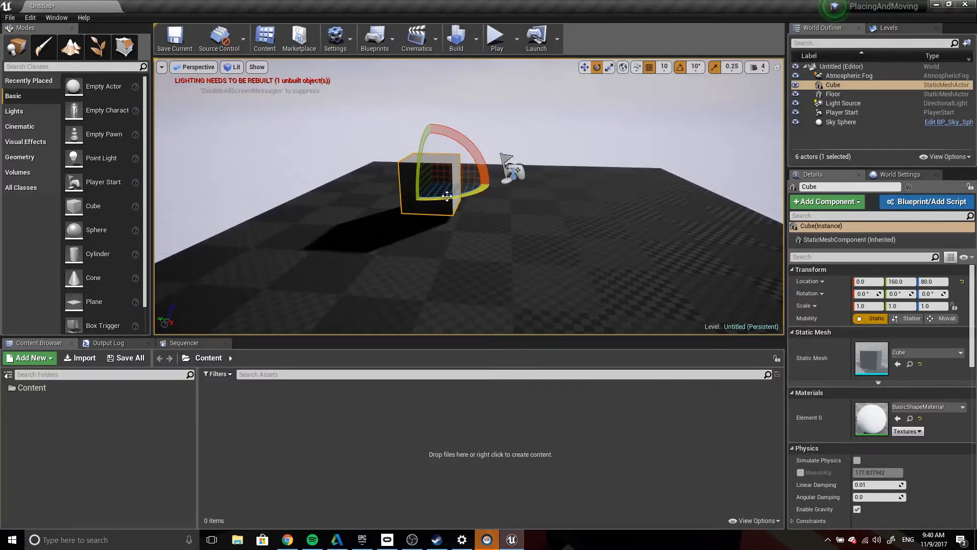
{"action": "left_click_drag", "start_coordinate": [447, 197], "coordinate": [509, 189]}
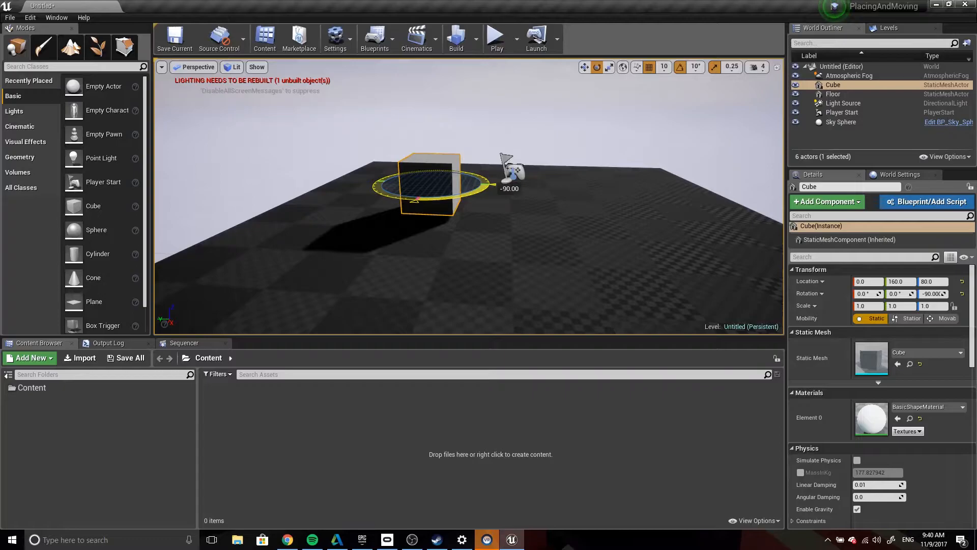
{"action": "left_click_drag", "start_coordinate": [509, 188], "coordinate": [408, 211]}
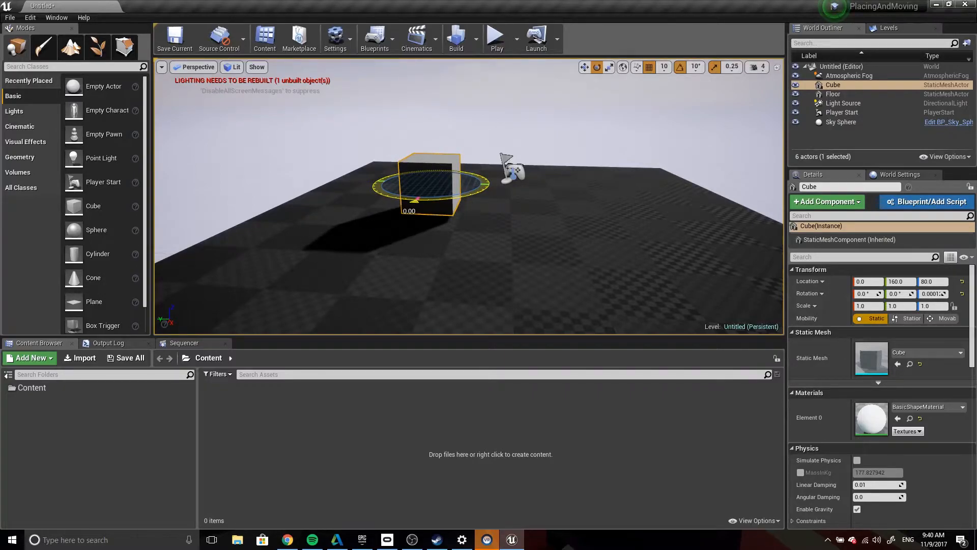
{"action": "left_click_drag", "start_coordinate": [408, 211], "coordinate": [410, 209]}
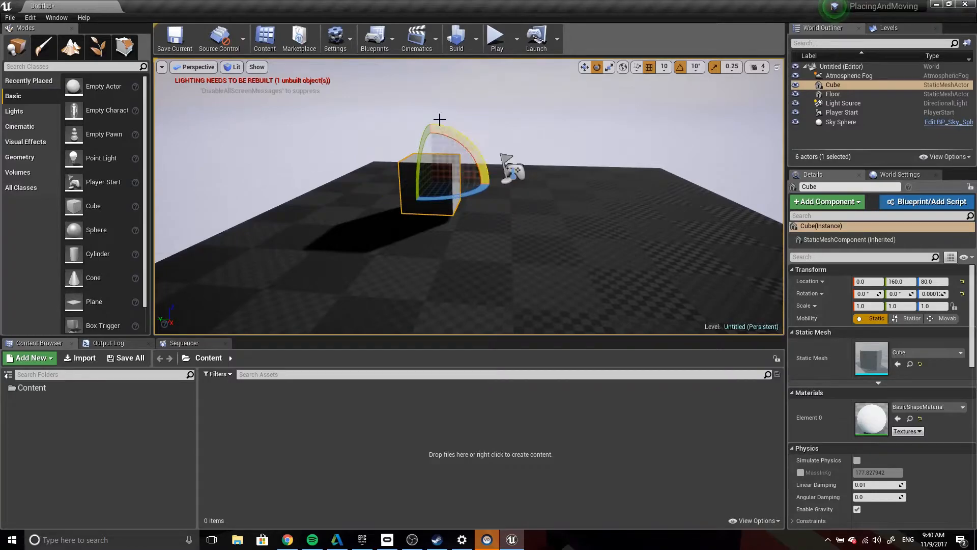
- Rotate the cube about its other axes to a rotation of about X 115°, Y -90°, Z -115°
{"action": "left_click_drag", "start_coordinate": [423, 142], "coordinate": [416, 201]}
{"action": "left_click_drag", "start_coordinate": [447, 132], "coordinate": [437, 176]}
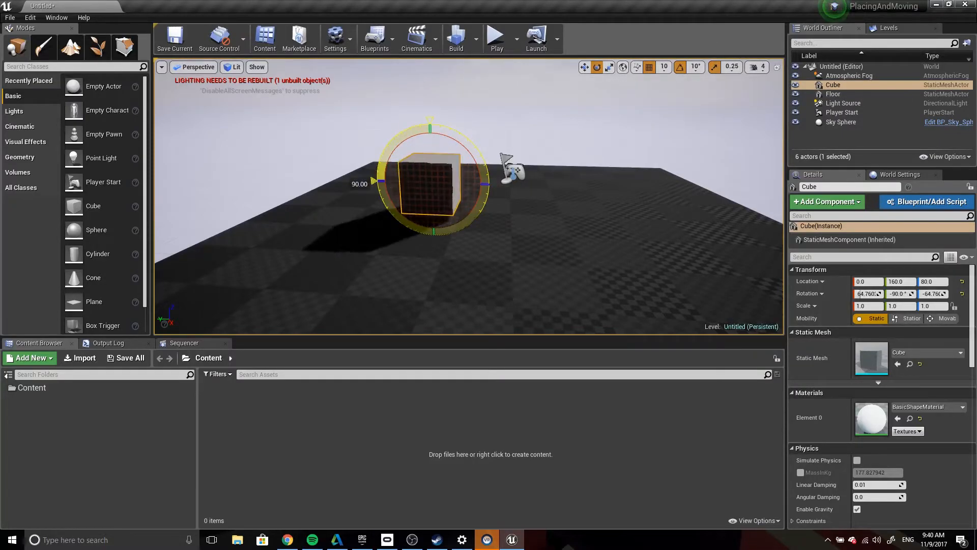
{"action": "left_click_drag", "start_coordinate": [460, 141], "coordinate": [492, 184]}
{"action": "left_click_drag", "start_coordinate": [418, 168], "coordinate": [426, 214]}
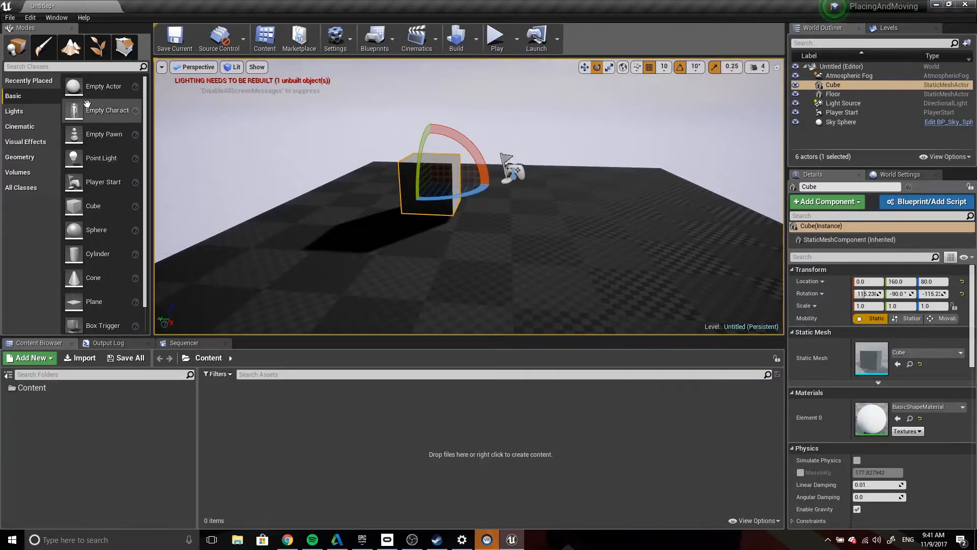
- Place a second cube on the floor beside the first and rotate it to -40° about the X axis
{"action": "left_click_drag", "start_coordinate": [74, 206], "coordinate": [536, 225]}
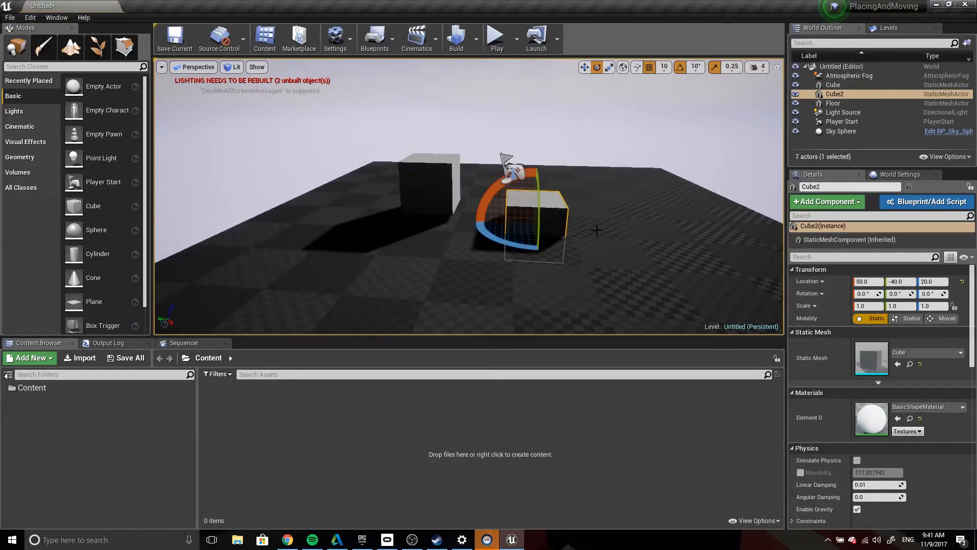
{"action": "left_click_drag", "start_coordinate": [527, 173], "coordinate": [544, 129]}
- Raise the tilted cube above the floor and move it to X 50, Y -30, Z 140
{"action": "key", "text": "w"}
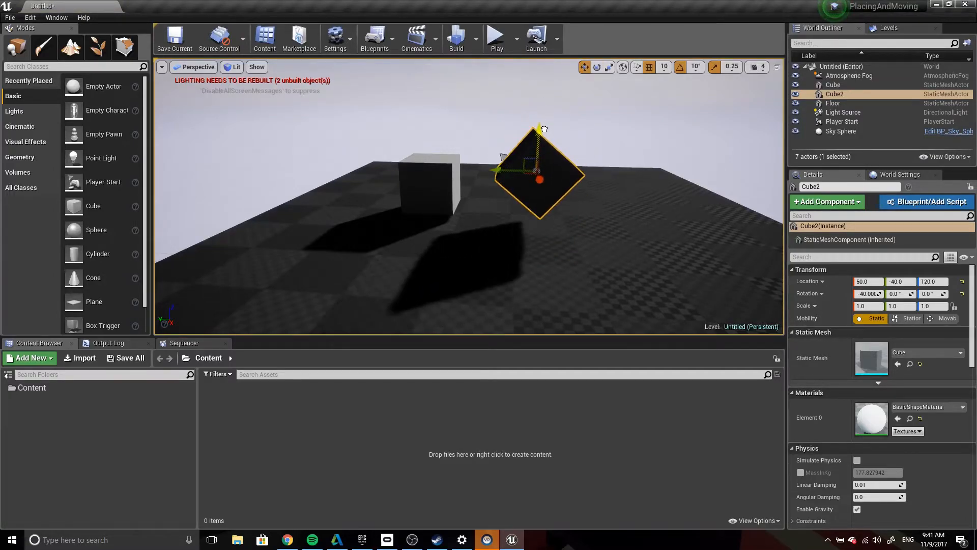
{"action": "left_click_drag", "start_coordinate": [496, 169], "coordinate": [583, 132]}
{"action": "left_click_drag", "start_coordinate": [587, 81], "coordinate": [581, 126]}
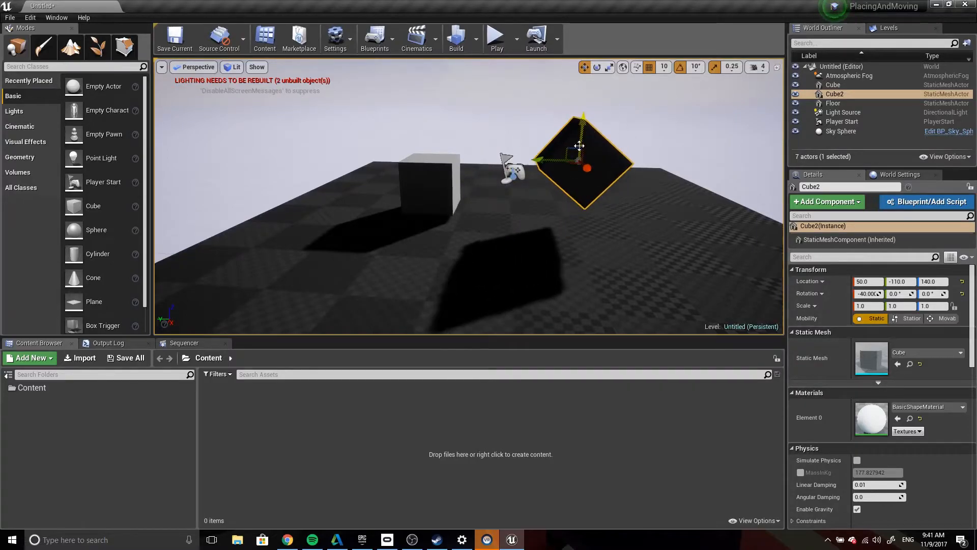
{"action": "left_click_drag", "start_coordinate": [538, 158], "coordinate": [493, 157]}
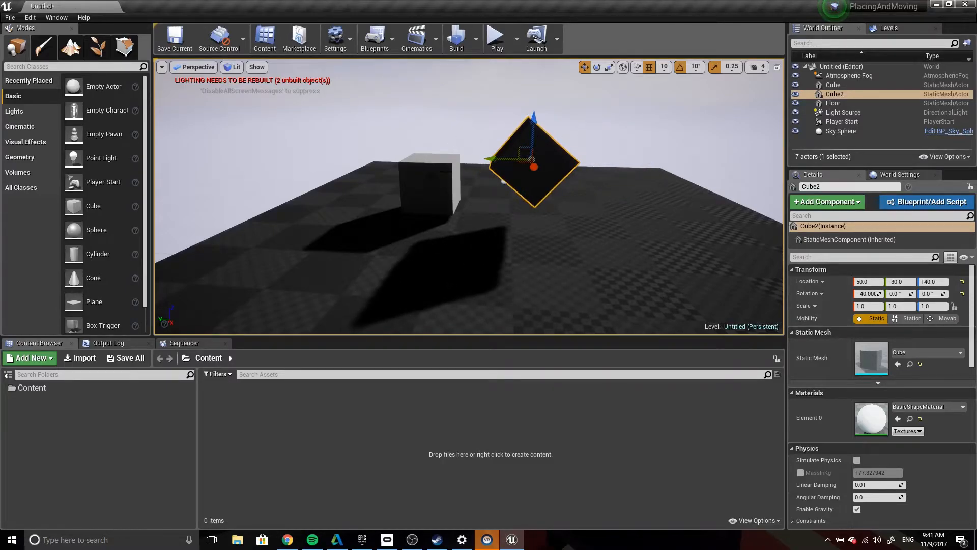
- Alternate the selection between the upright cube, the floor and the tilted cube to compare their move gizmos, ending with the tilted cube
{"action": "left_click", "coordinate": [429, 180]}
{"action": "left_click", "coordinate": [556, 162]}
{"action": "left_click", "coordinate": [457, 177]}
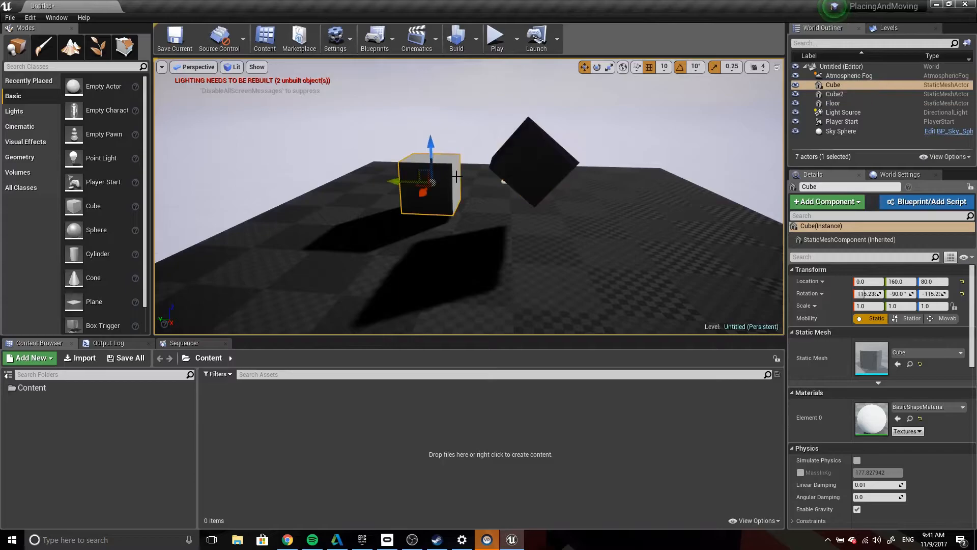
{"action": "left_click", "coordinate": [479, 204]}
{"action": "left_click", "coordinate": [444, 191]}
{"action": "left_click", "coordinate": [524, 148]}
{"action": "left_click", "coordinate": [441, 189]}
{"action": "left_click", "coordinate": [474, 214]}
{"action": "left_click", "coordinate": [522, 175]}
{"action": "left_click", "coordinate": [433, 178]}
{"action": "left_click", "coordinate": [489, 213]}
{"action": "left_click", "coordinate": [532, 178]}
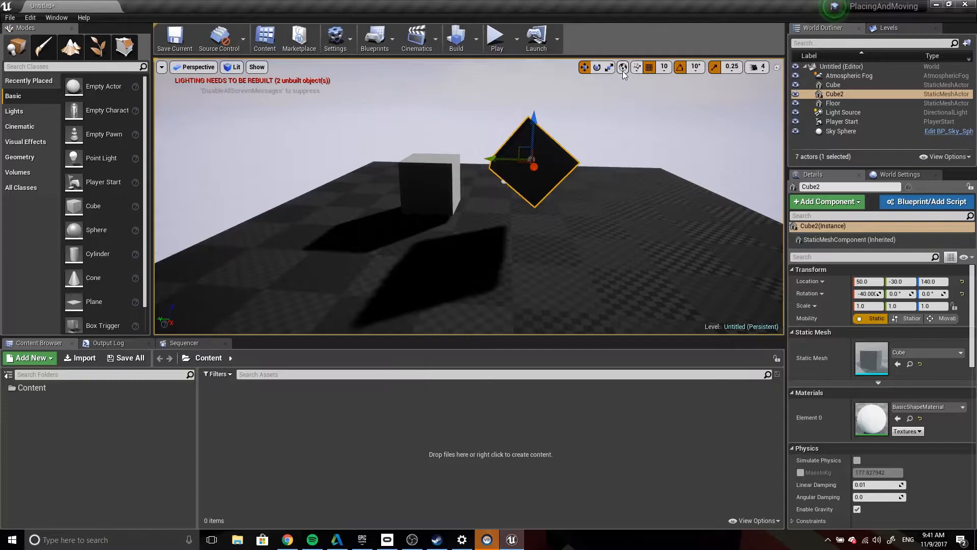
- Switch the gizmo to local space and move the tilted cube along its own Z axis to about Y -36.4, Z 147.7
{"action": "left_click", "coordinate": [622, 67]}
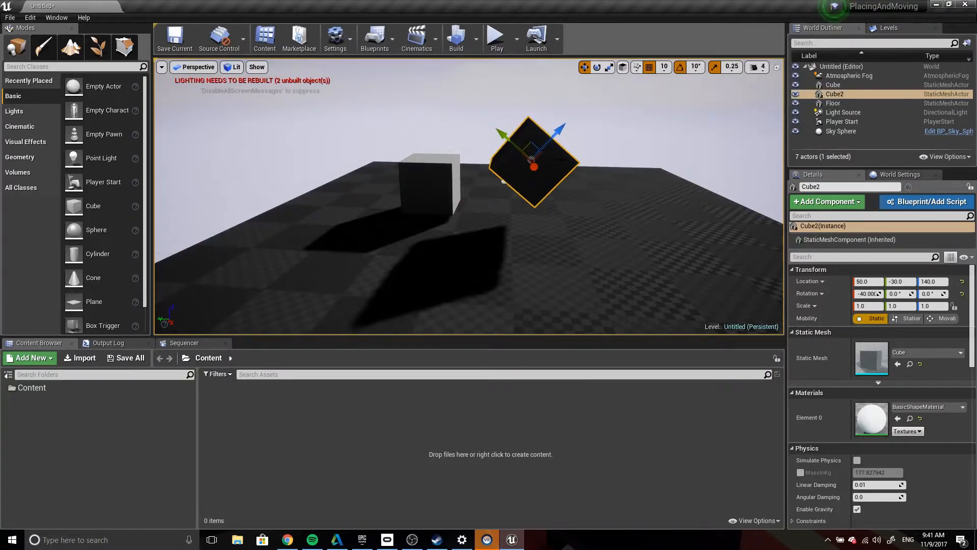
{"action": "left_click", "coordinate": [511, 279]}
{"action": "left_click", "coordinate": [428, 188]}
{"action": "left_click", "coordinate": [534, 152]}
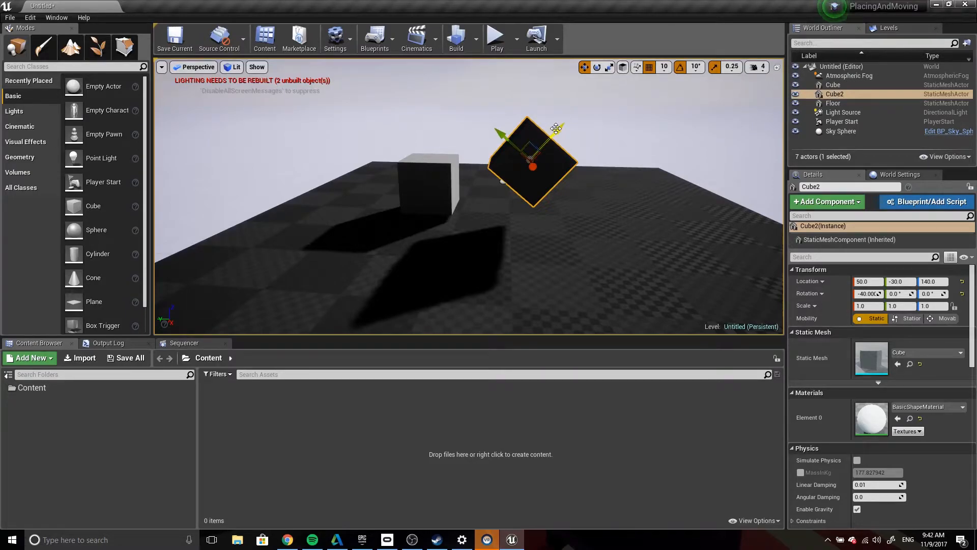
{"action": "left_click_drag", "start_coordinate": [556, 133], "coordinate": [512, 128]}
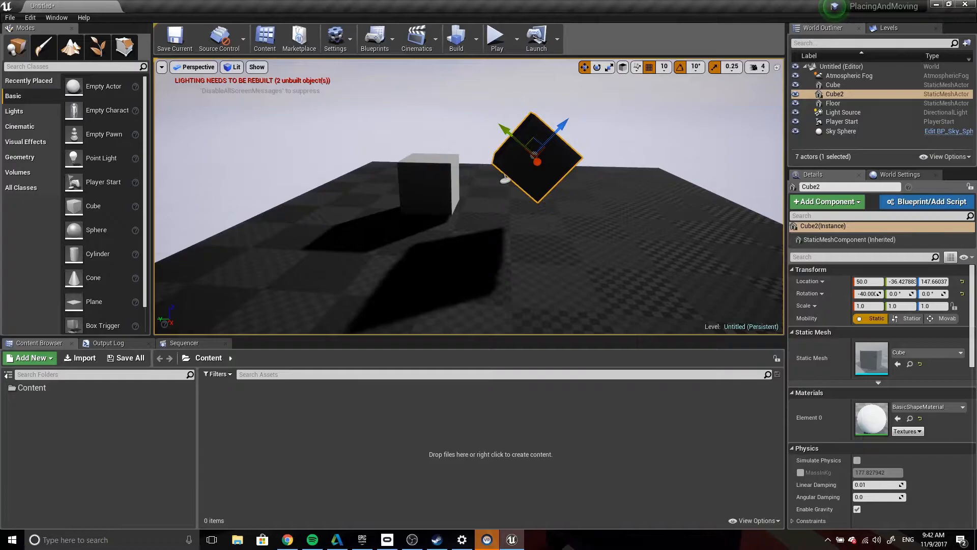
- Select the upright cube and rotate it in local space to about X -90°, Y 0°, Z 90°, ending in move mode
{"action": "left_click", "coordinate": [421, 177]}
{"action": "left_click", "coordinate": [534, 157]}
{"action": "left_click", "coordinate": [422, 183]}
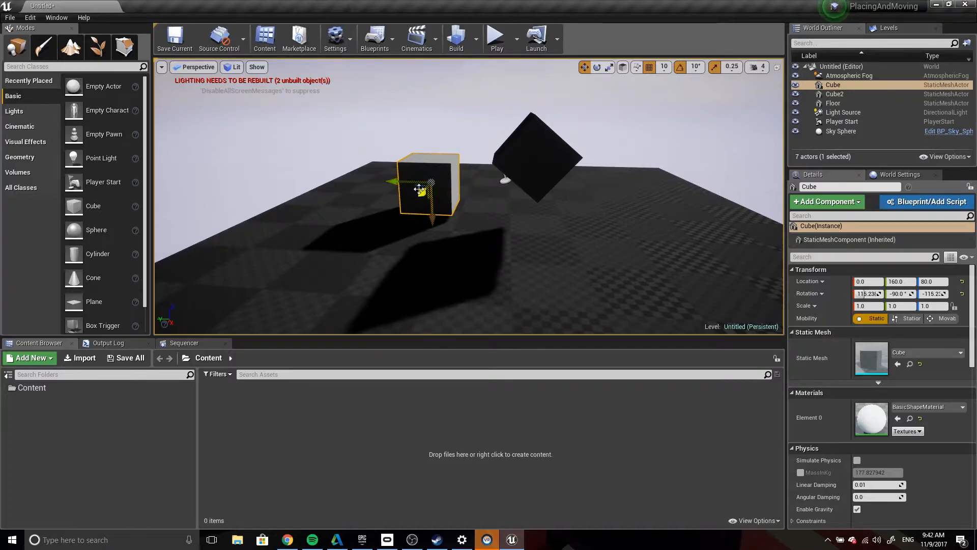
{"action": "key", "text": "e"}
{"action": "left_click_drag", "start_coordinate": [432, 133], "coordinate": [377, 183]}
{"action": "key", "text": "w"}
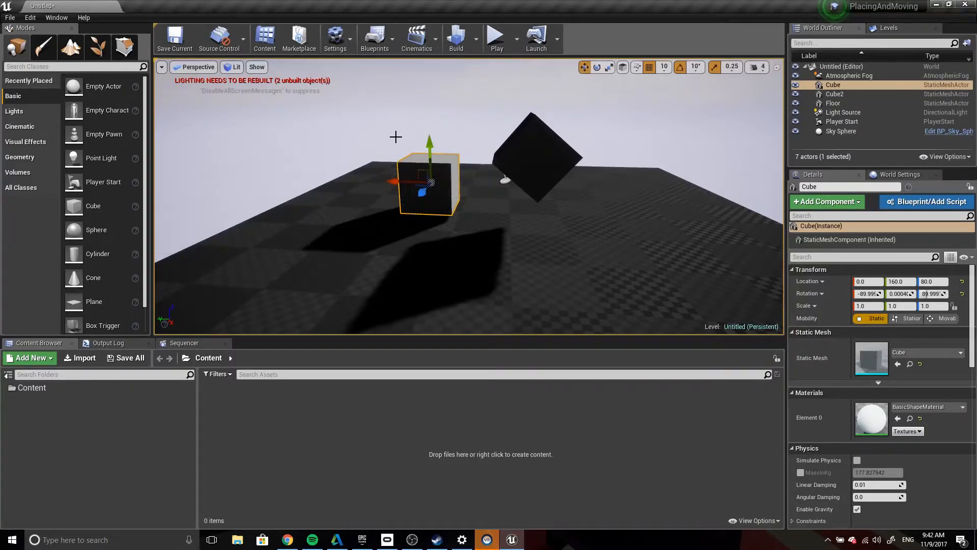
- Switch the gizmo back to world space and delete the tilted cube
{"action": "left_click", "coordinate": [622, 70]}
{"action": "left_click", "coordinate": [537, 158]}
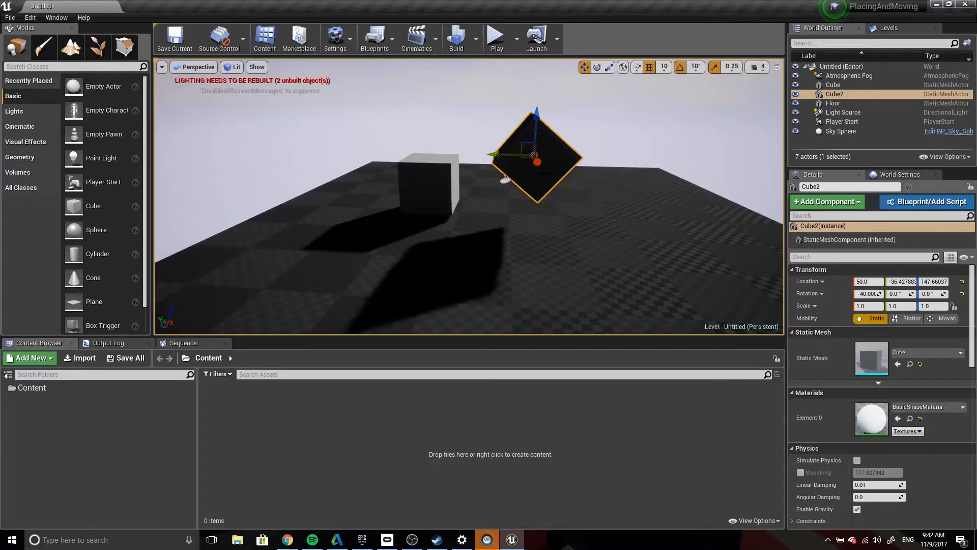
{"action": "key", "text": "Delete"}
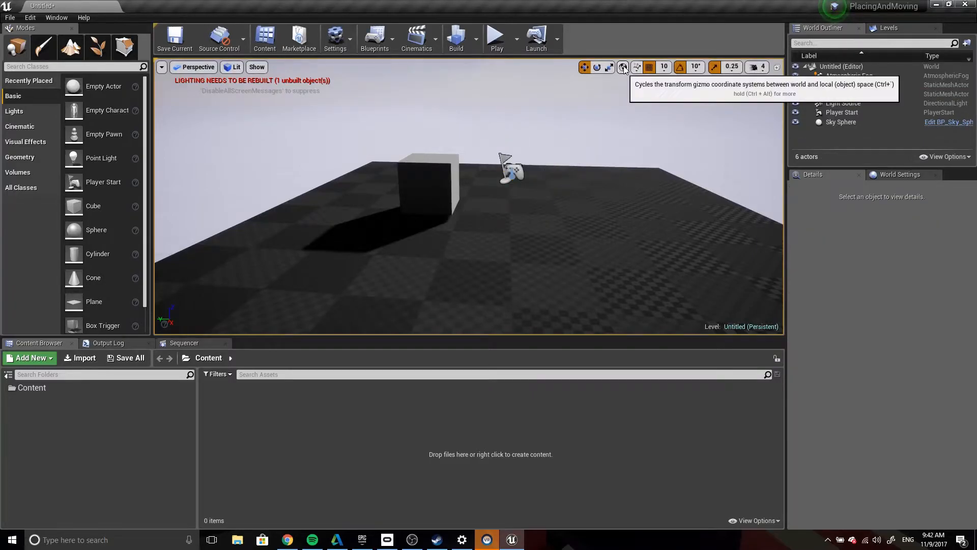
- Select the remaining cube and try rotating it about the world X axis with snapping on
{"action": "left_click", "coordinate": [431, 182]}
{"action": "key", "text": "e"}
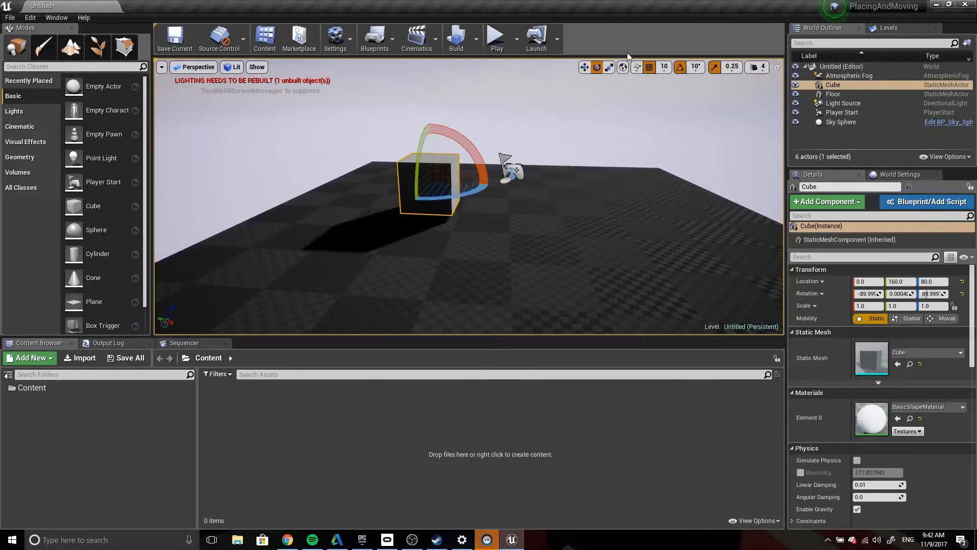
{"action": "left_click_drag", "start_coordinate": [479, 127], "coordinate": [428, 107]}
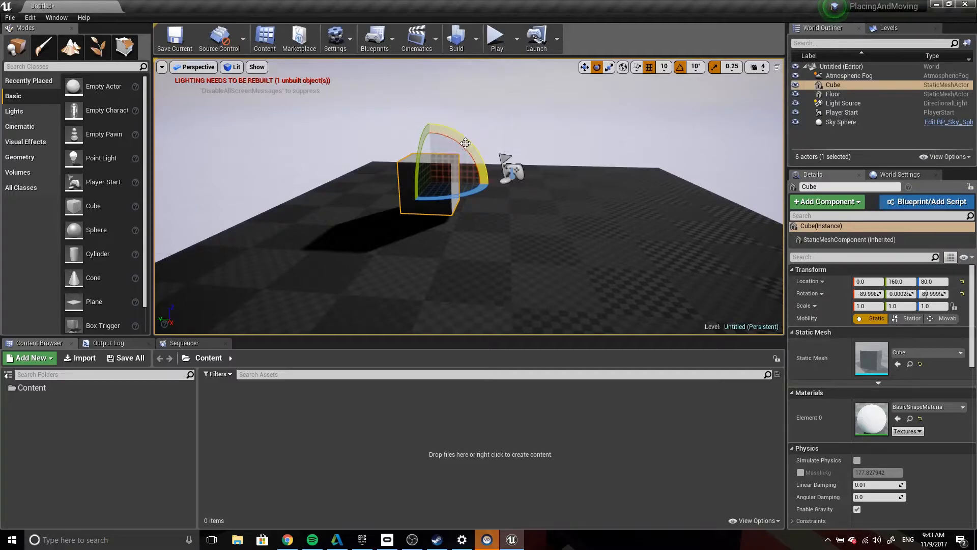
- Try rotating the cube with position grid snapping off, and restore grid snapping at a size of 10
{"action": "left_click", "coordinate": [651, 67]}
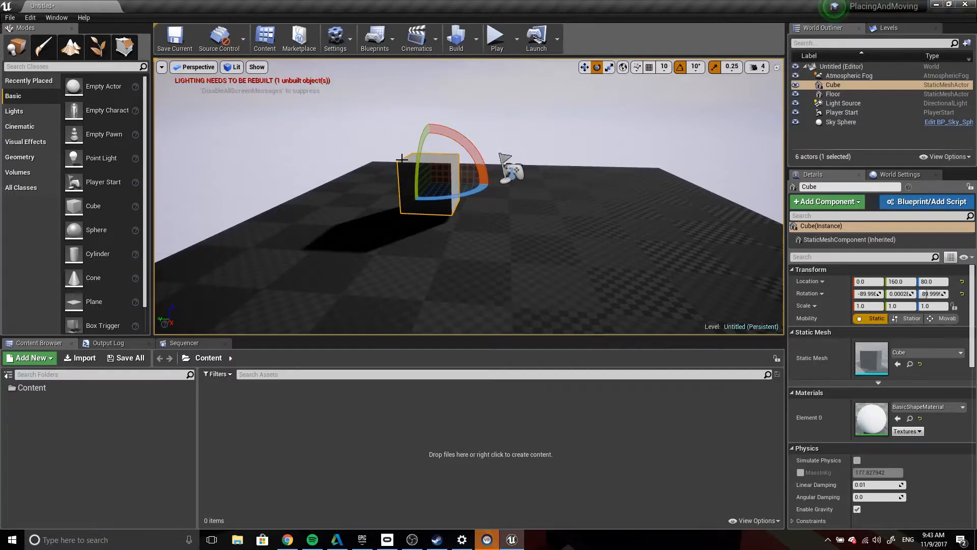
{"action": "mouse_move", "coordinate": [440, 143]}
{"action": "left_mouse_down"}
{"action": "mouse_move", "coordinate": [465, 177]}
{"action": "mouse_move", "coordinate": [440, 143]}
{"action": "left_mouse_up"}
{"action": "left_click", "coordinate": [649, 68]}
{"action": "left_click", "coordinate": [664, 67]}
{"action": "left_click", "coordinate": [671, 110]}
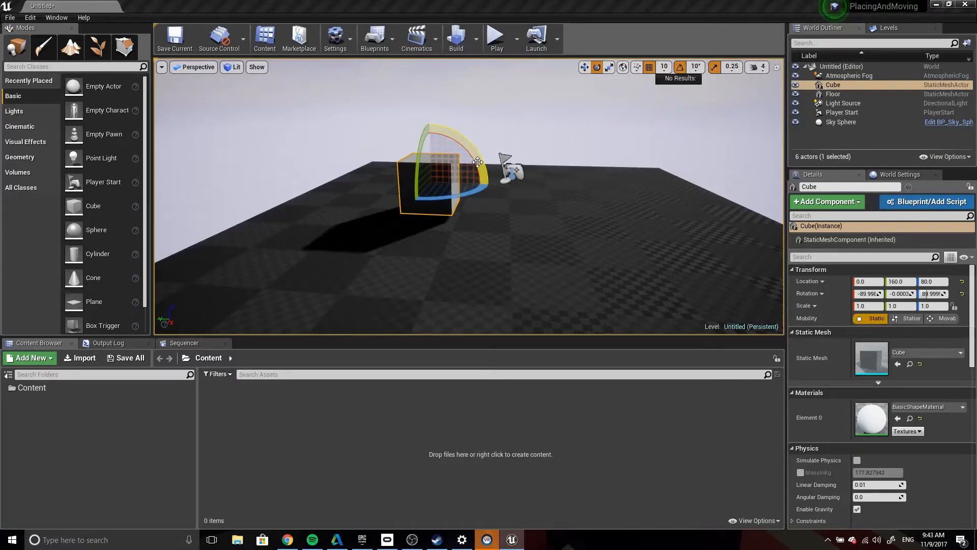
- Try moving the cube freely to about Y 108.9, Z 69.3 with grid snapping off, and undo the recent moves and rotations
{"action": "key", "text": "w"}
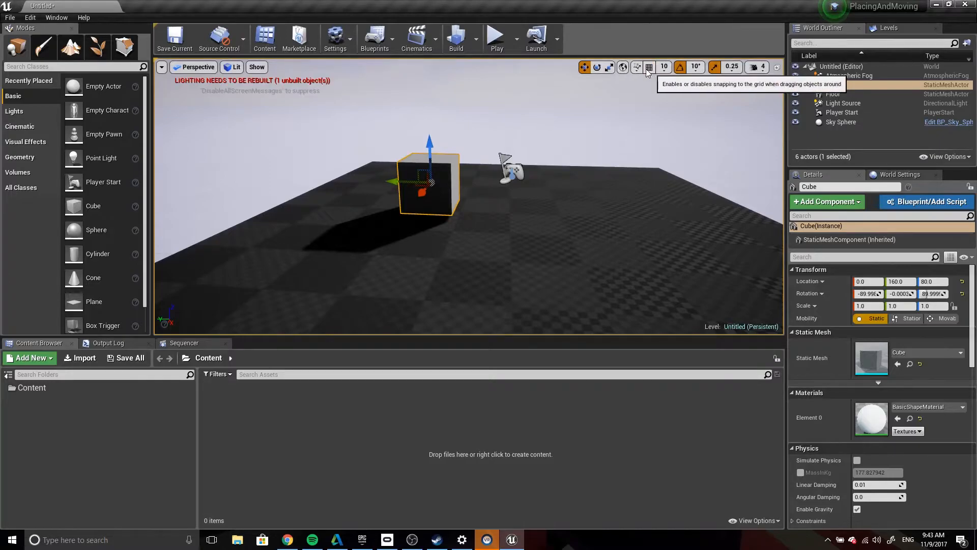
{"action": "left_click_drag", "start_coordinate": [399, 182], "coordinate": [422, 182]}
{"action": "left_click_drag", "start_coordinate": [455, 140], "coordinate": [457, 147]}
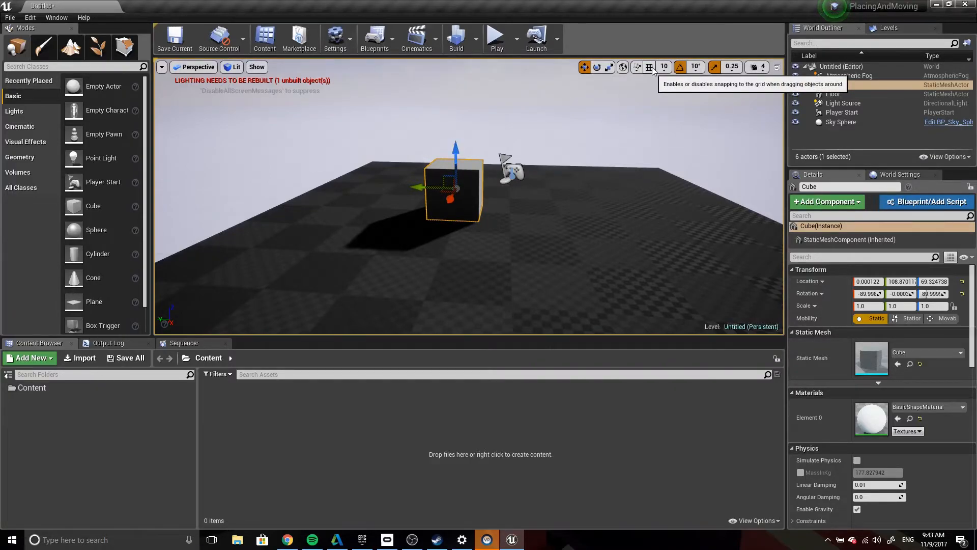
{"action": "key", "text": "ctrl+z"}
{"action": "key", "text": "ctrl+z"}
{"action": "key", "text": "ctrl+z"}
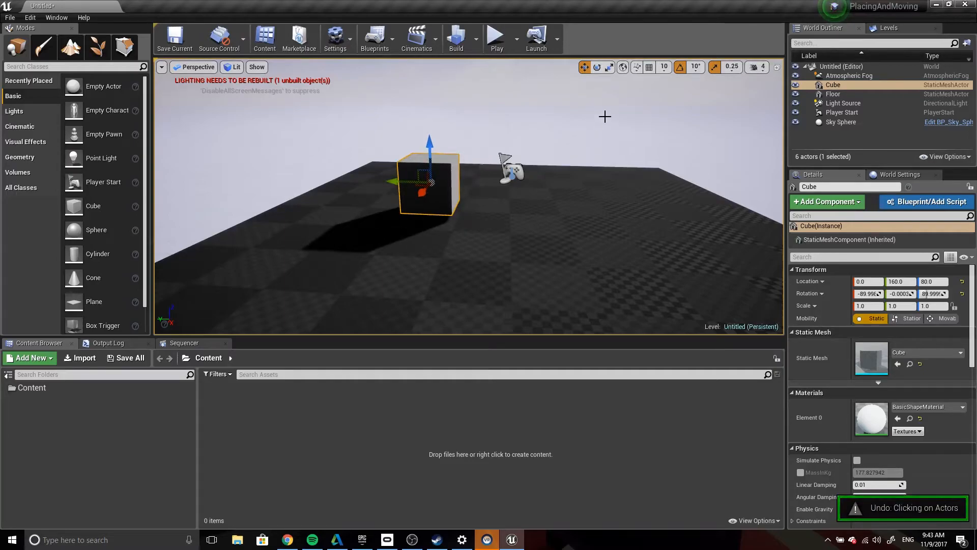
{"action": "key", "text": "ctrl+z"}
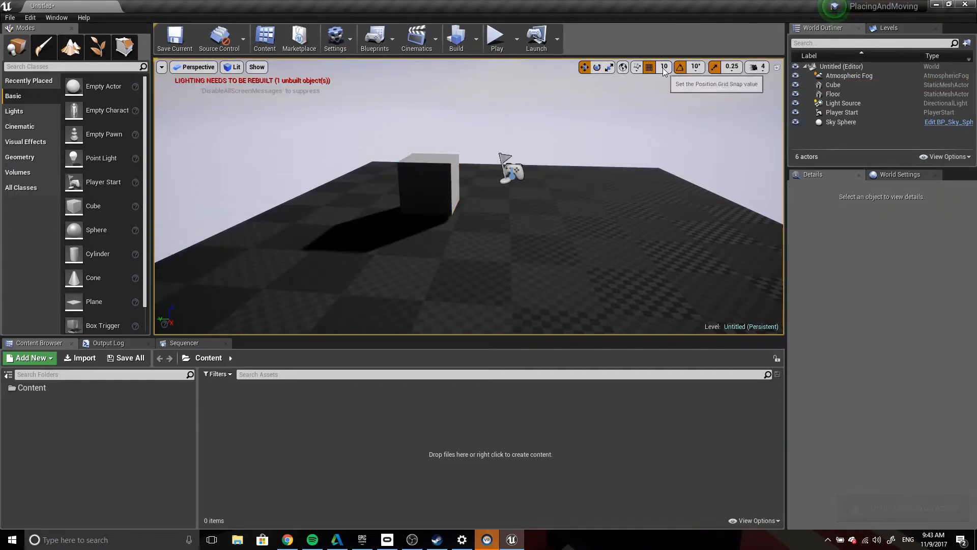
- Set the position grid snap size to 1 and move the cube along Y to 150
{"action": "left_click", "coordinate": [662, 68]}
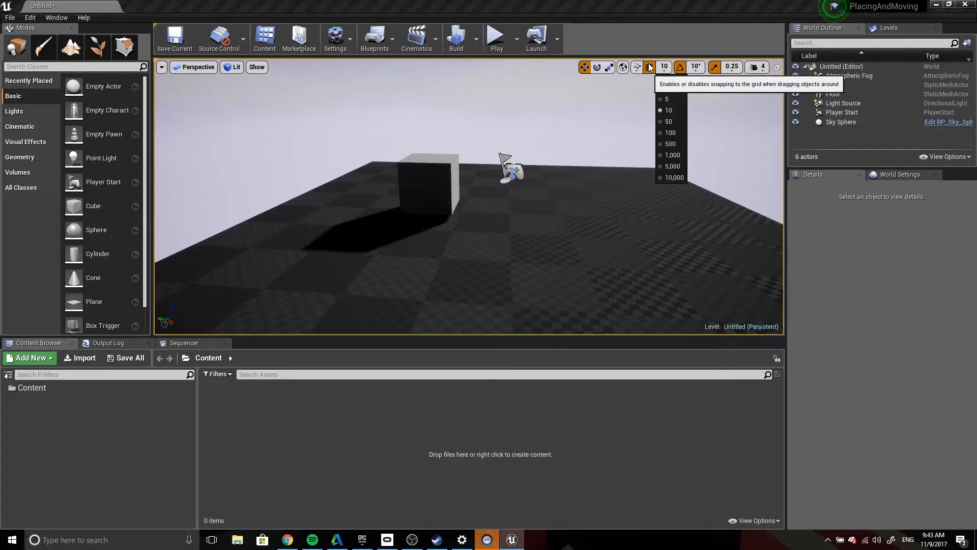
{"action": "left_click", "coordinate": [665, 87]}
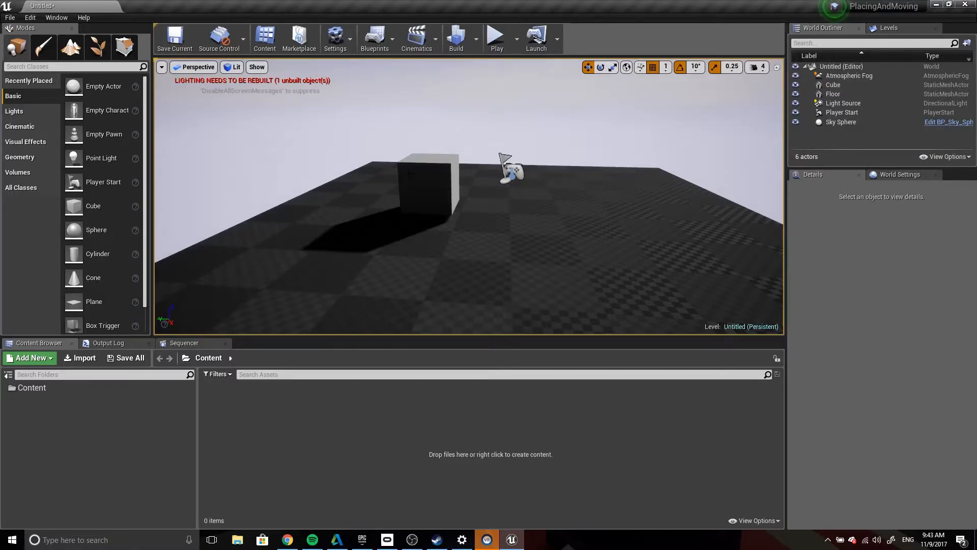
{"action": "left_click", "coordinate": [403, 187]}
{"action": "mouse_move", "coordinate": [400, 181]}
{"action": "left_mouse_down"}
{"action": "mouse_move", "coordinate": [418, 182]}
{"action": "mouse_move", "coordinate": [403, 182]}
{"action": "left_mouse_up"}
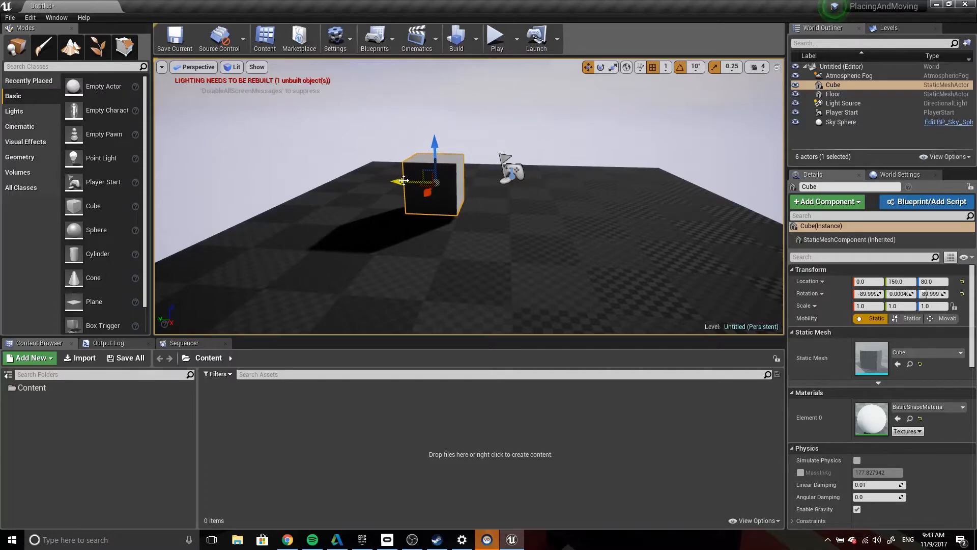
- Switch the viewport to the top wireframe view and move the cube along X to 9 in single-unit snaps
{"action": "left_click", "coordinate": [198, 69]}
{"action": "left_click", "coordinate": [201, 105]}
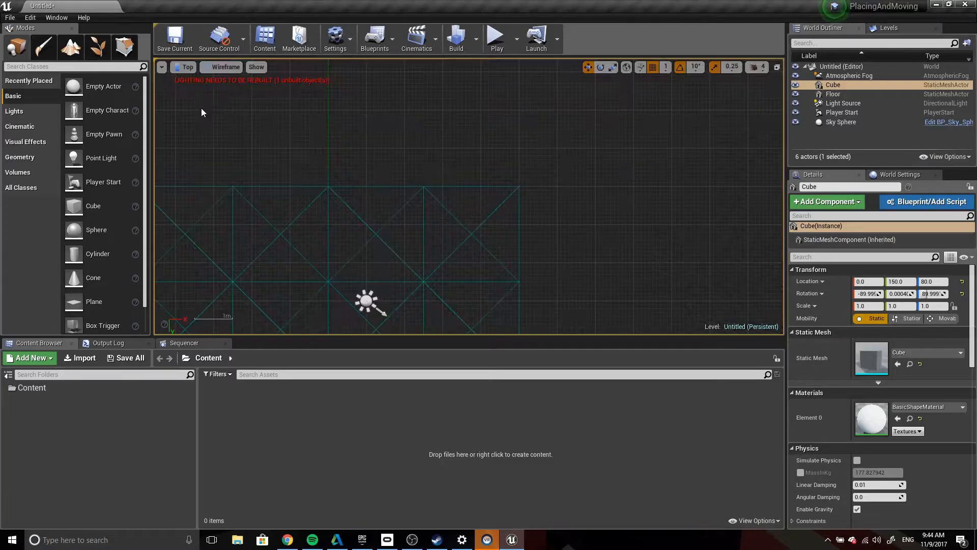
{"action": "scroll", "coordinate": [358, 199], "scroll_direction": "down", "scroll_amount": 2}
{"action": "right_click_drag", "start_coordinate": [478, 301], "coordinate": [504, 239]}
{"action": "scroll", "coordinate": [479, 201], "scroll_direction": "up", "scroll_amount": 4}
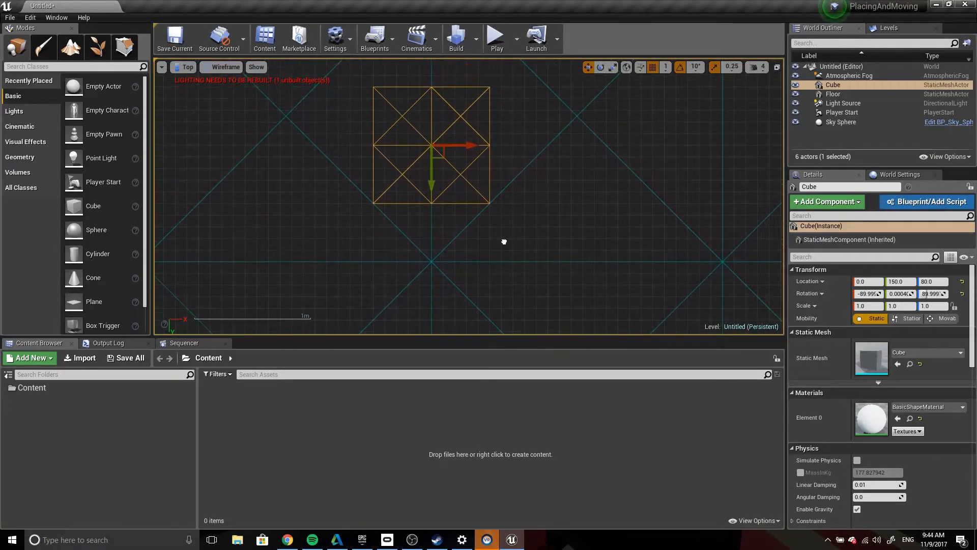
{"action": "left_click_drag", "start_coordinate": [464, 146], "coordinate": [474, 160]}
{"action": "scroll", "coordinate": [473, 161], "scroll_direction": "up", "scroll_amount": 8}
{"action": "right_click_drag", "start_coordinate": [488, 163], "coordinate": [582, 221]}
{"action": "scroll", "coordinate": [514, 191], "scroll_direction": "down", "scroll_amount": 5}
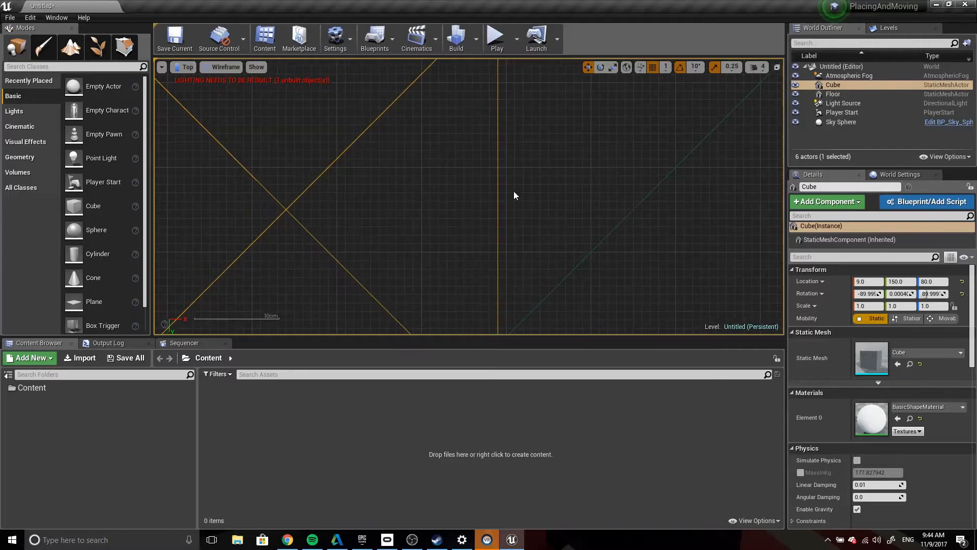
{"action": "scroll", "coordinate": [514, 190], "scroll_direction": "up", "scroll_amount": 3}
{"action": "scroll", "coordinate": [514, 191], "scroll_direction": "down", "scroll_amount": 5}
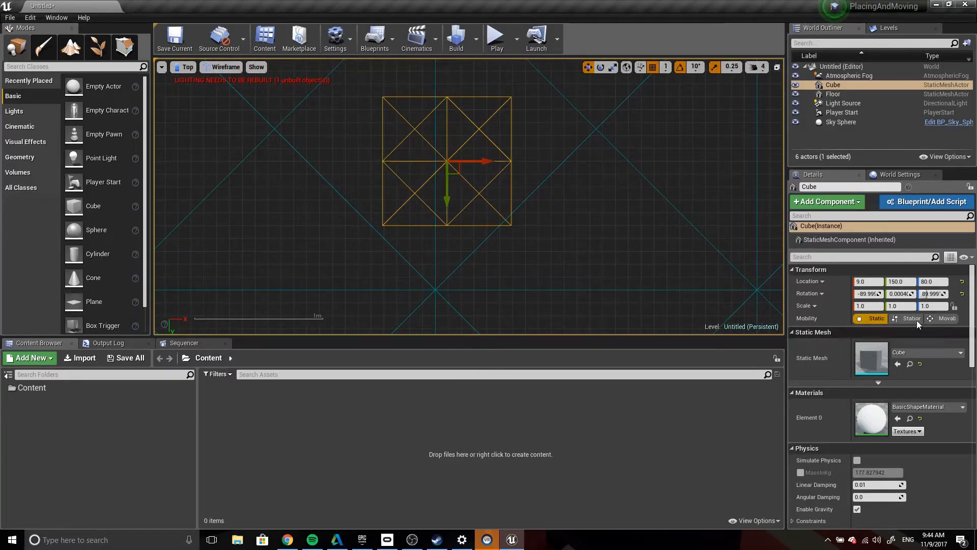
- Reset the cube's location to the origin and set the position grid snap size to 10
{"action": "left_click", "coordinate": [962, 281]}
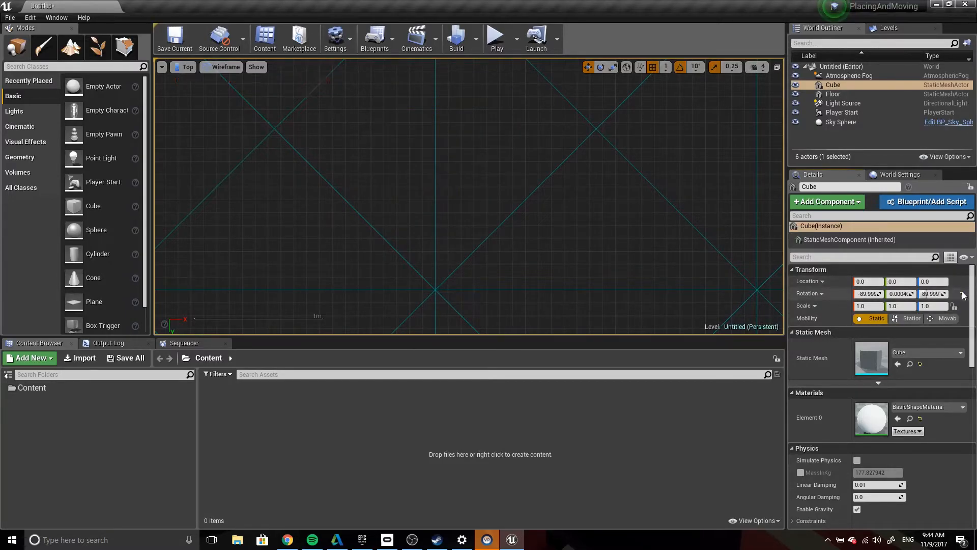
{"action": "key", "text": "f"}
{"action": "scroll", "coordinate": [506, 215], "scroll_direction": "up", "scroll_amount": 2}
{"action": "scroll", "coordinate": [507, 219], "scroll_direction": "up", "scroll_amount": 5}
{"action": "left_click", "coordinate": [666, 67]}
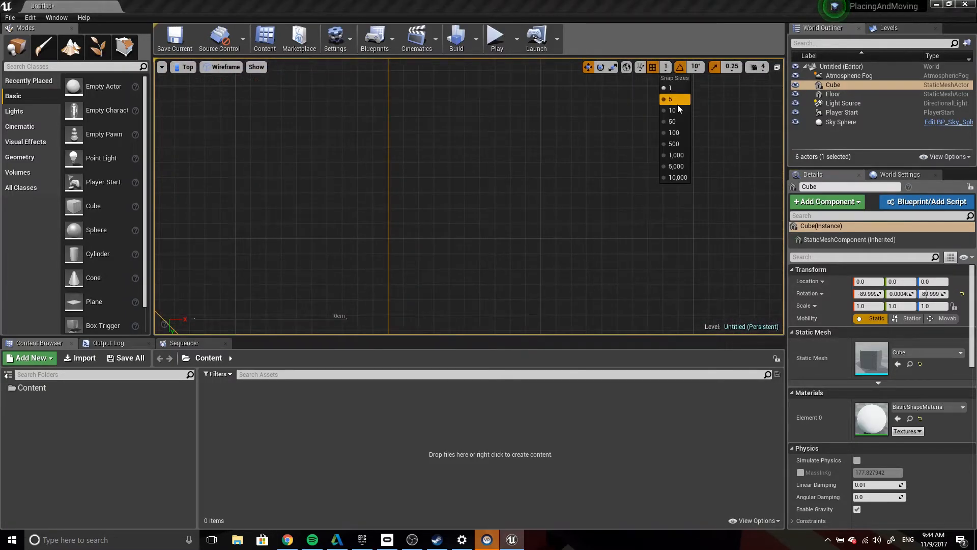
{"action": "left_click", "coordinate": [674, 110]}
- Examine the cube against the grid lines and scale bar at several zoom levels in the top view
{"action": "scroll", "coordinate": [377, 203], "scroll_direction": "down", "scroll_amount": 3}
{"action": "scroll", "coordinate": [377, 201], "scroll_direction": "down", "scroll_amount": 2}
{"action": "left_click_drag", "start_coordinate": [349, 138], "coordinate": [400, 142]}
{"action": "scroll", "coordinate": [405, 138], "scroll_direction": "down", "scroll_amount": 3}
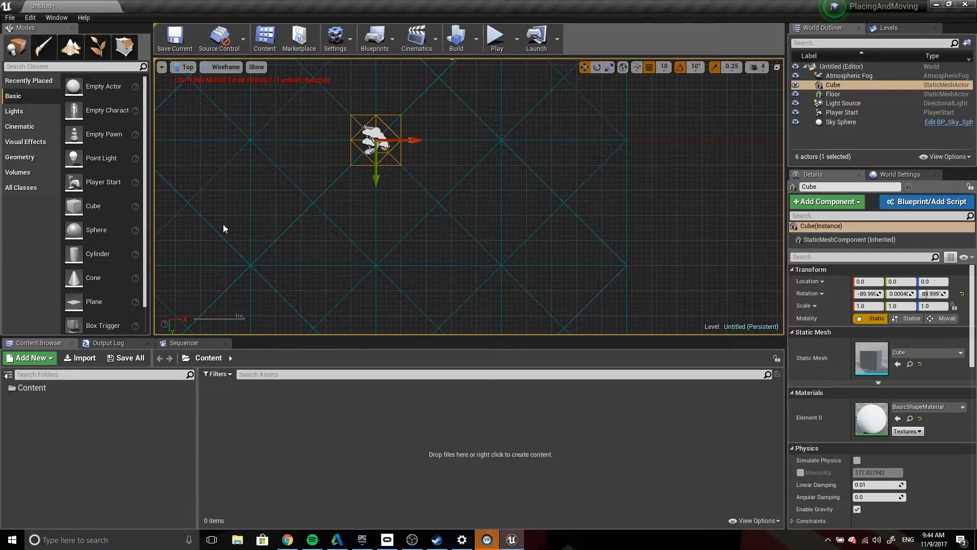
{"action": "scroll", "coordinate": [395, 151], "scroll_direction": "up", "scroll_amount": 2}
{"action": "scroll", "coordinate": [102, 165], "scroll_direction": "down", "scroll_amount": 1}
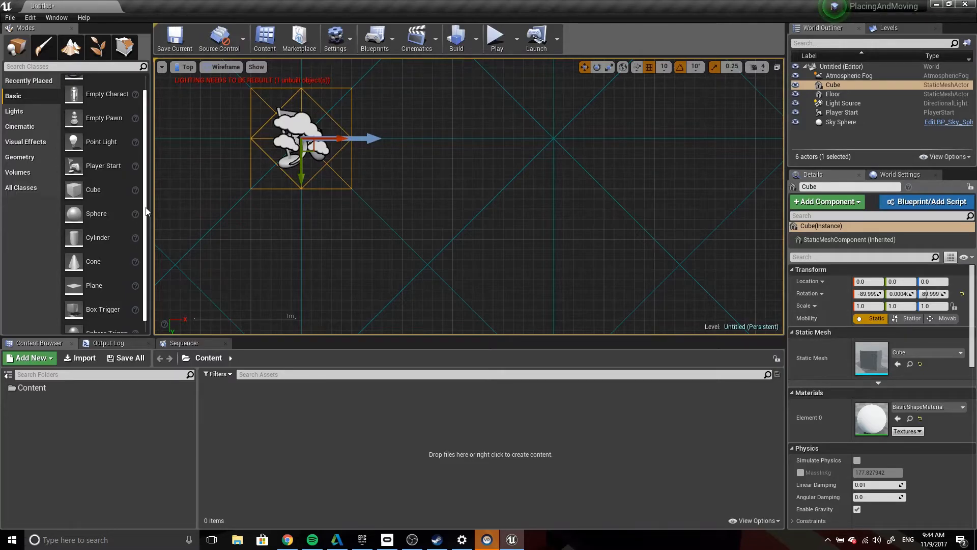
{"action": "scroll", "coordinate": [335, 131], "scroll_direction": "up", "scroll_amount": 2}
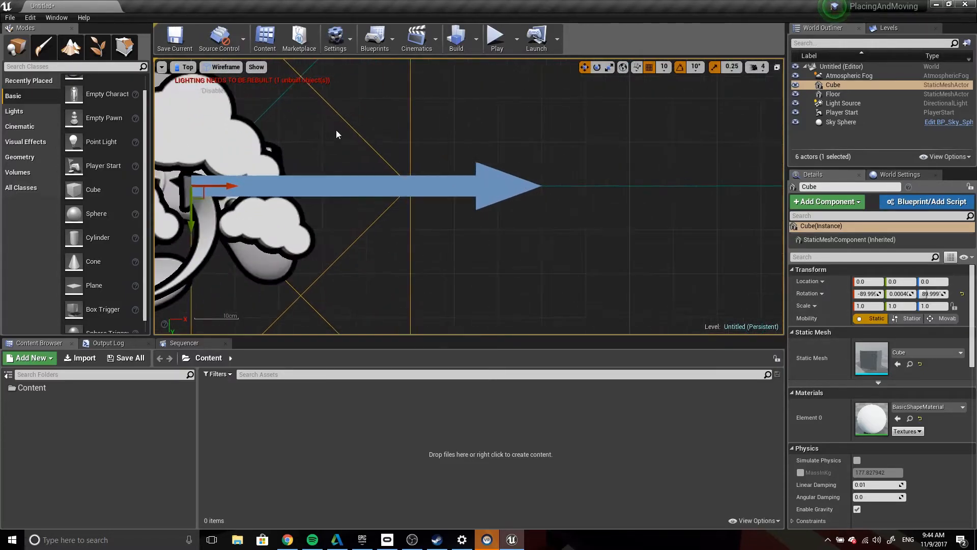
{"action": "scroll", "coordinate": [407, 165], "scroll_direction": "up", "scroll_amount": 4}
{"action": "scroll", "coordinate": [407, 165], "scroll_direction": "down", "scroll_amount": 6}
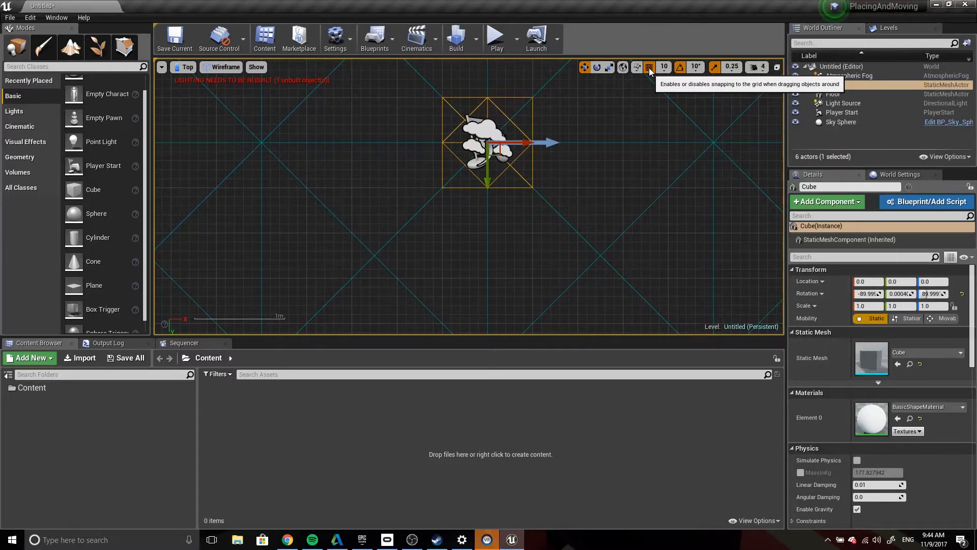
- Return the viewport to the perspective view and raise the cube to Z 70
{"action": "left_click", "coordinate": [188, 67]}
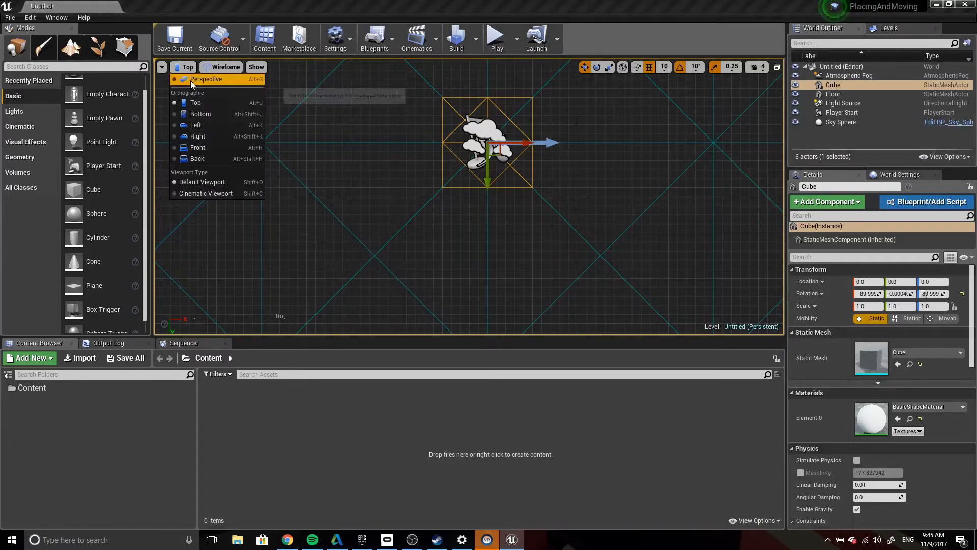
{"action": "left_click", "coordinate": [191, 81]}
{"action": "left_click_drag", "start_coordinate": [511, 193], "coordinate": [513, 151]}
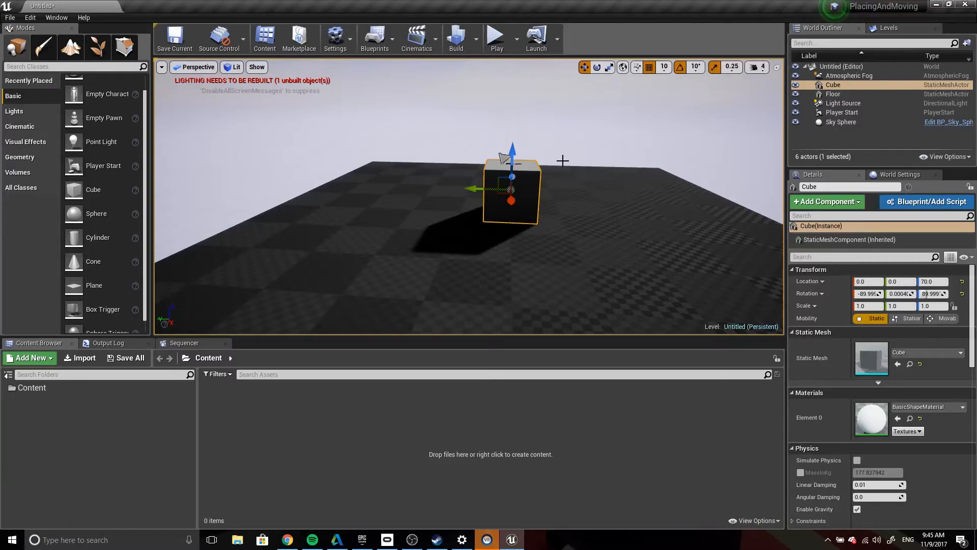
- Try rotating the cube freely about the Z axis with rotation snapping off, and undo the rotation
{"action": "key", "text": "e"}
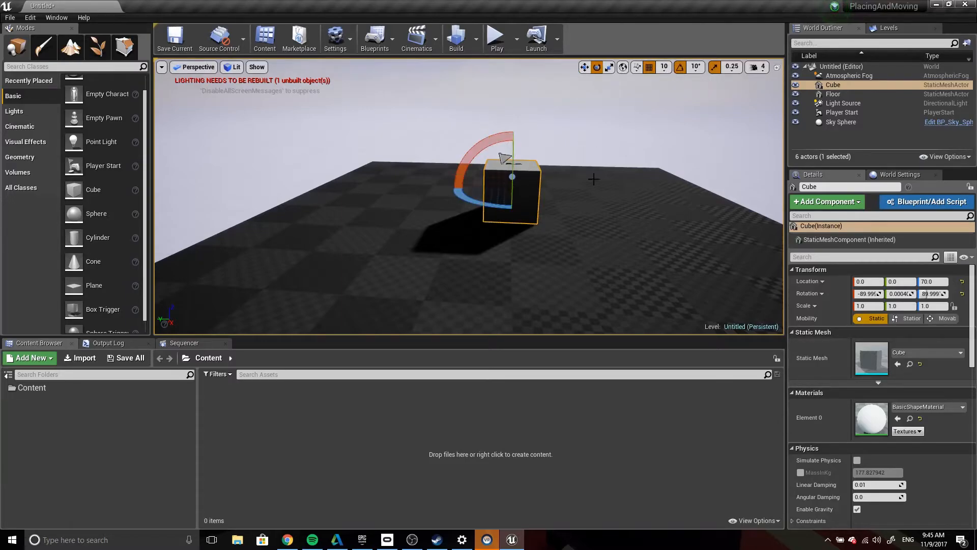
{"action": "left_click", "coordinate": [680, 67]}
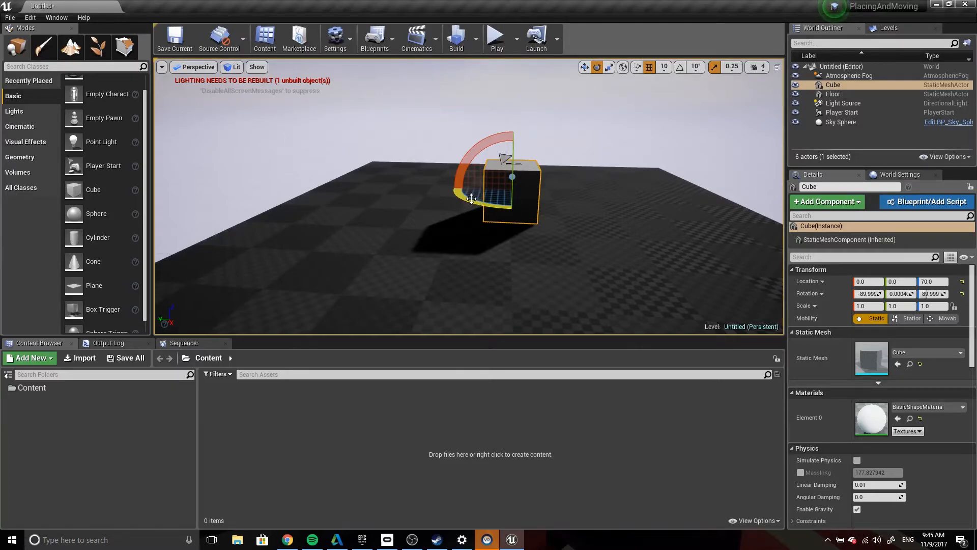
{"action": "scroll", "coordinate": [475, 198], "scroll_direction": "up", "scroll_amount": 5}
{"action": "scroll", "coordinate": [477, 198], "scroll_direction": "down", "scroll_amount": 2}
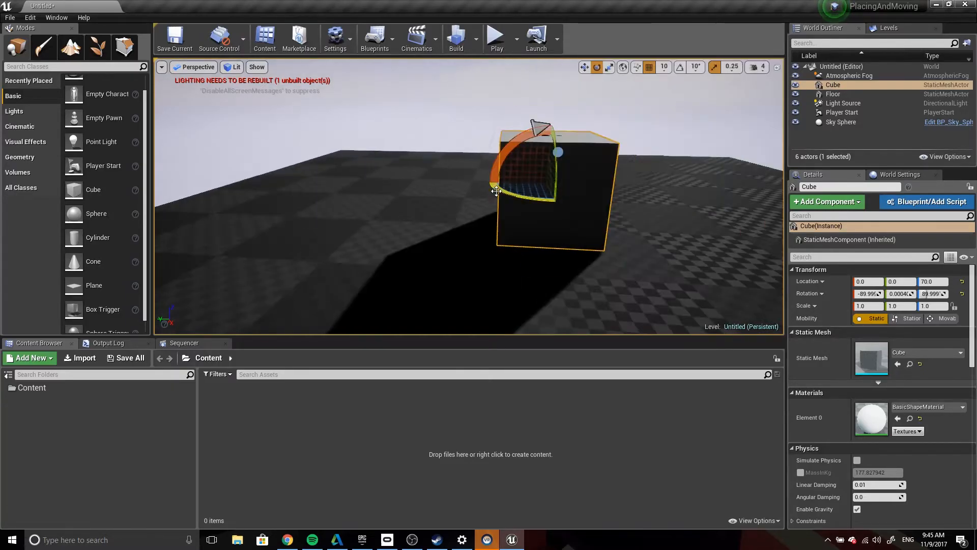
{"action": "left_click_drag", "start_coordinate": [506, 191], "coordinate": [626, 161]}
{"action": "key", "text": "ctrl+z"}
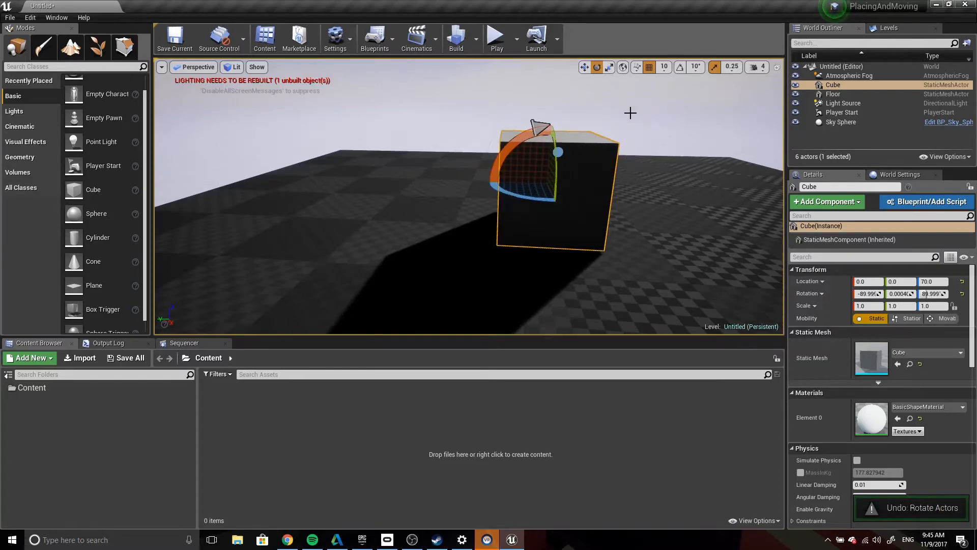
- Turn rotation snapping back on with a 5° increment and try rotating the cube in snapped steps
{"action": "left_click", "coordinate": [680, 68]}
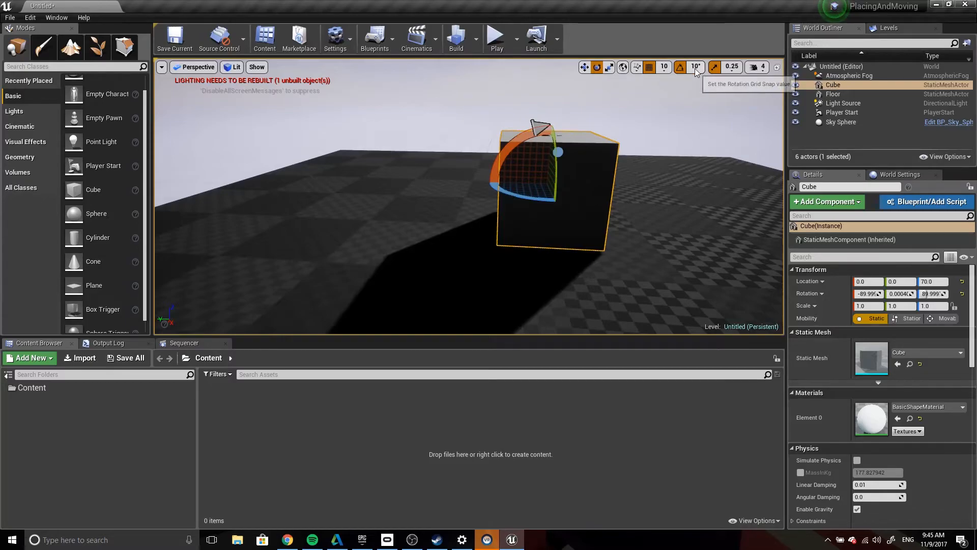
{"action": "left_click", "coordinate": [696, 67]}
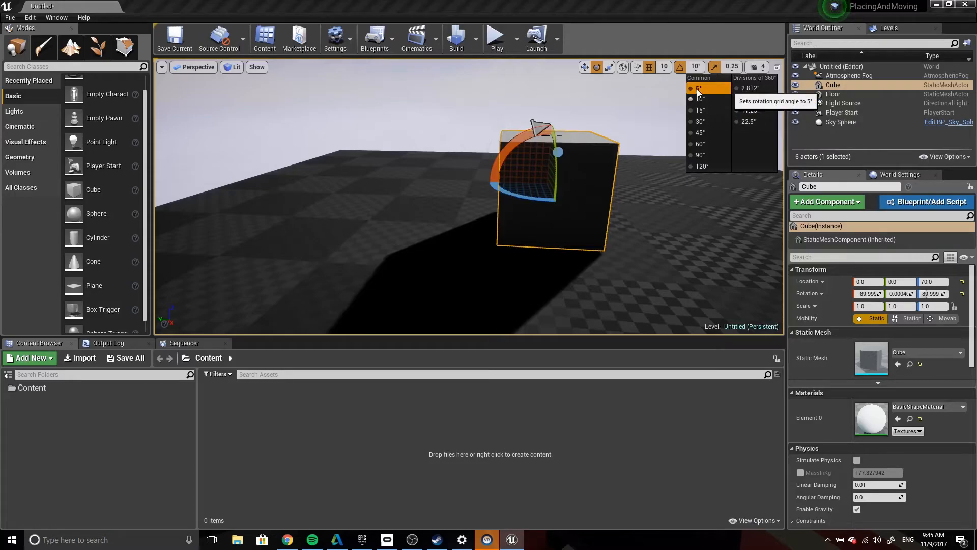
{"action": "left_click", "coordinate": [697, 89]}
{"action": "mouse_move", "coordinate": [555, 200]}
{"action": "left_mouse_down"}
{"action": "mouse_move", "coordinate": [441, 202]}
{"action": "mouse_move", "coordinate": [555, 202]}
{"action": "left_mouse_up"}
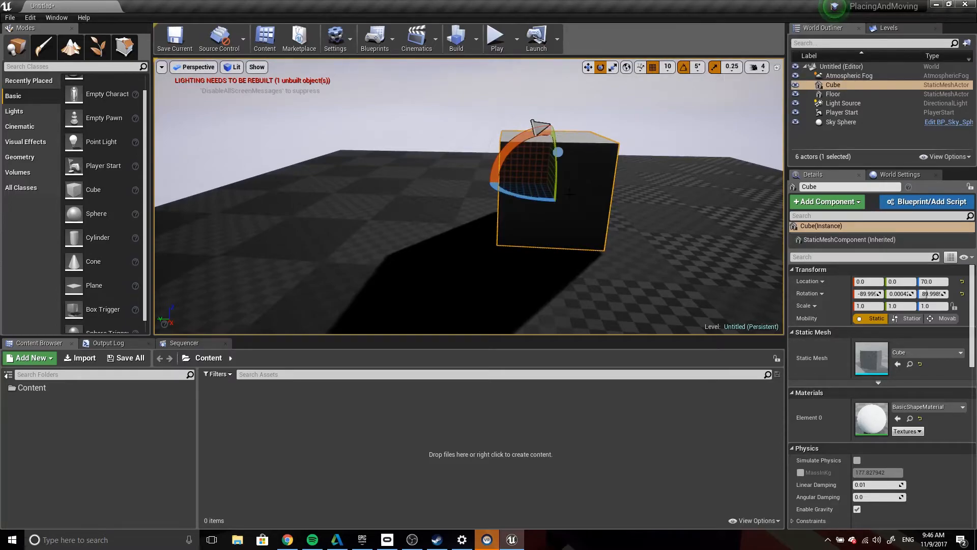
- Try stretching the cube along its X axis with the scale tool, to an X scale of 3.25
{"action": "key", "text": "r"}
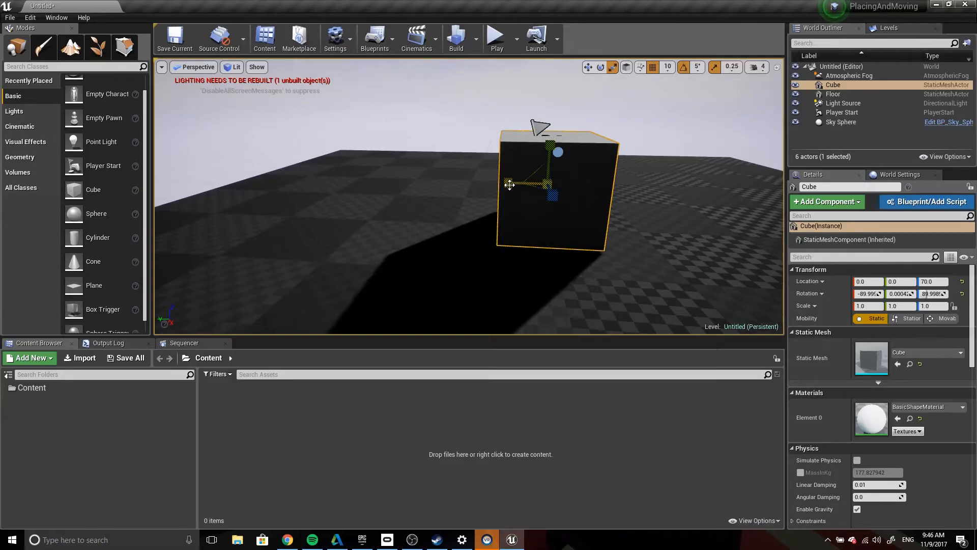
{"action": "left_click_drag", "start_coordinate": [509, 184], "coordinate": [476, 185]}
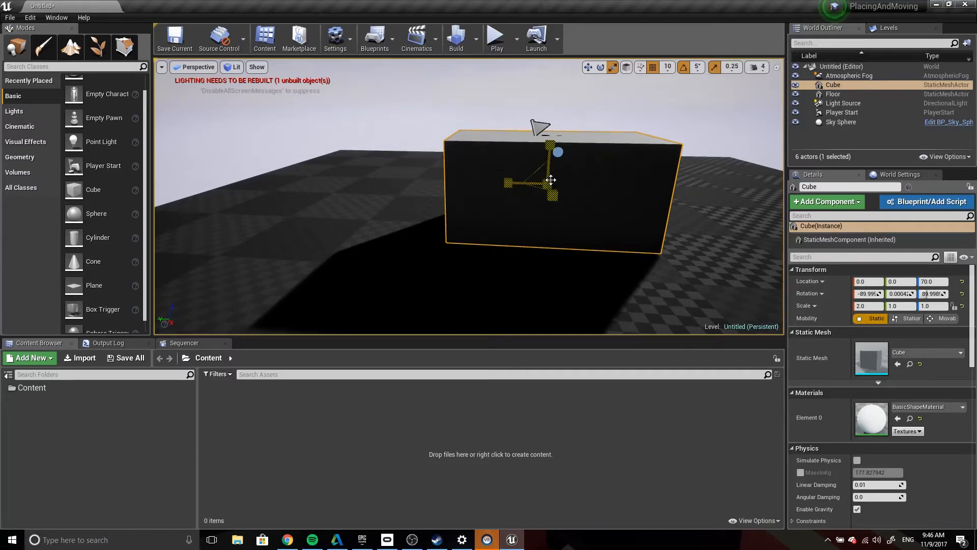
{"action": "mouse_move", "coordinate": [505, 183]}
{"action": "left_mouse_down"}
{"action": "mouse_move", "coordinate": [520, 183]}
{"action": "mouse_move", "coordinate": [504, 184]}
{"action": "left_mouse_up"}
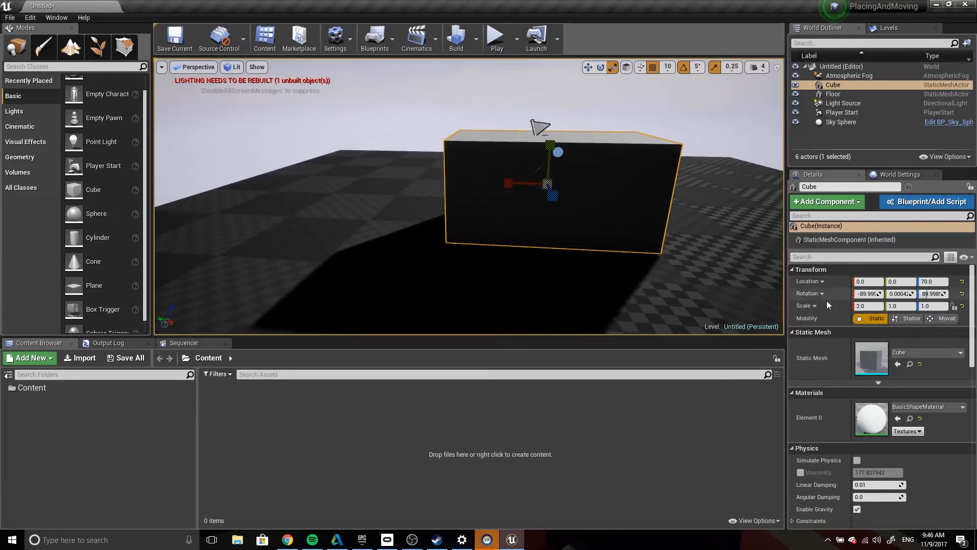
{"action": "mouse_move", "coordinate": [508, 183]}
{"action": "left_mouse_down"}
{"action": "mouse_move", "coordinate": [488, 184]}
{"action": "mouse_move", "coordinate": [502, 183]}
{"action": "left_mouse_up"}
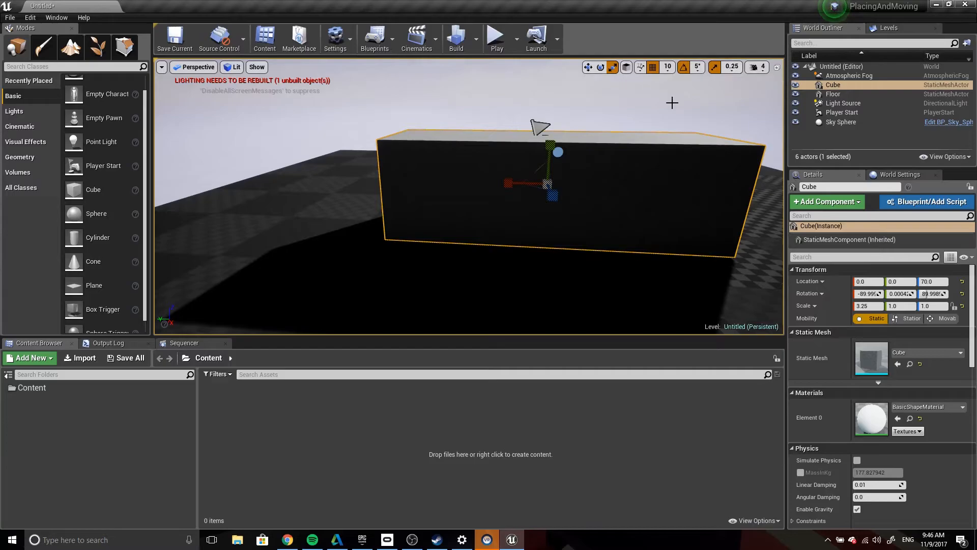
- Set the scale snap increment to 0.125 and scale the cube along X to 3.125
{"action": "left_click", "coordinate": [729, 68]}
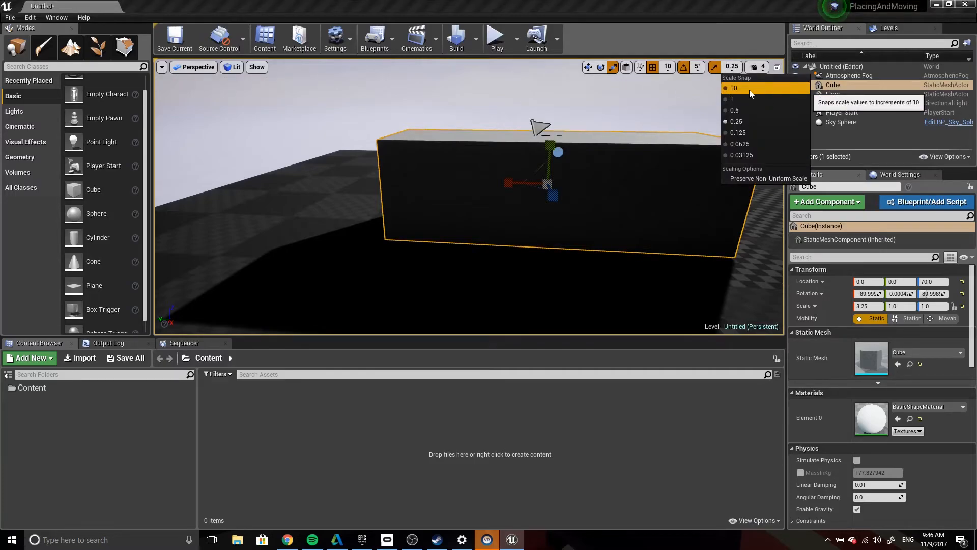
{"action": "left_click", "coordinate": [749, 133]}
{"action": "left_click_drag", "start_coordinate": [509, 185], "coordinate": [498, 184]}
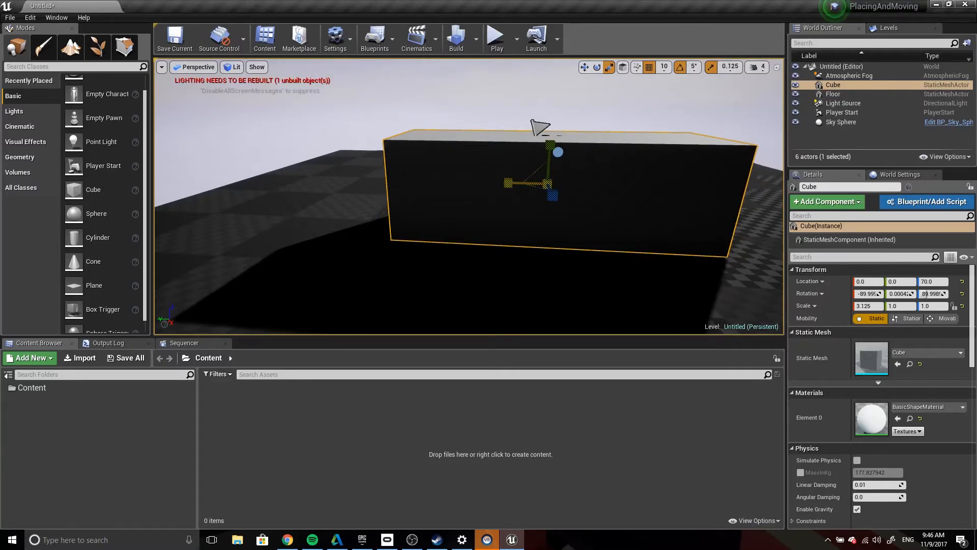
- Try another snapped stretch along X and set the cube's X scale to 1
{"action": "left_click", "coordinate": [873, 306]}
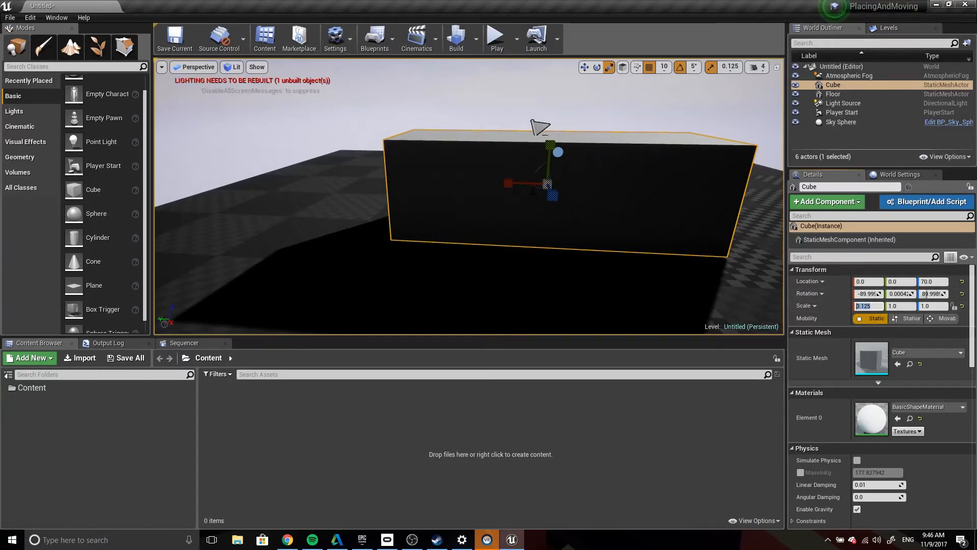
{"action": "left_click_drag", "start_coordinate": [511, 183], "coordinate": [503, 184]}
{"action": "left_click", "coordinate": [878, 306]}
{"action": "type", "text": "1"}
{"action": "key", "text": "Return"}
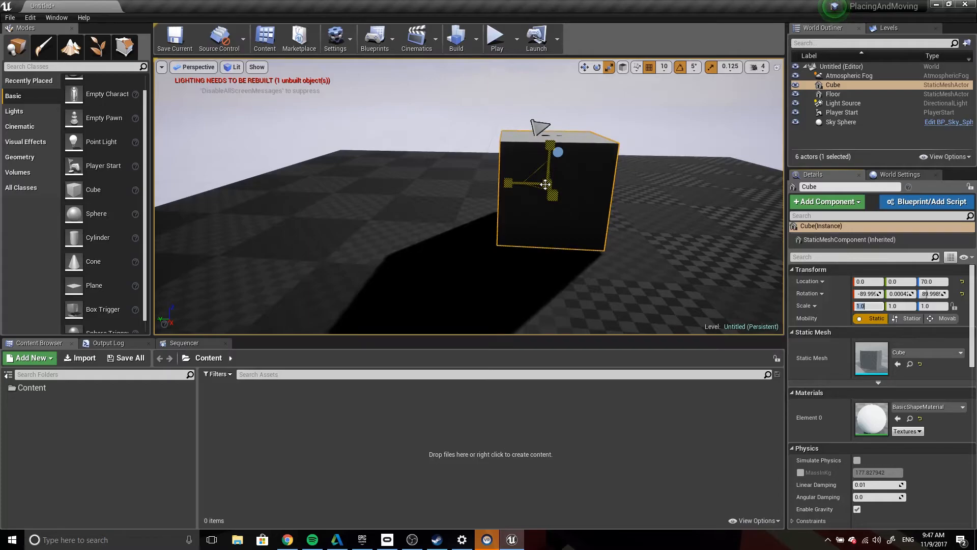
- Scale the cube uniformly to 1.25 and try scaling its X and Y axes together to 2.125
{"action": "left_click_drag", "start_coordinate": [545, 184], "coordinate": [565, 167]}
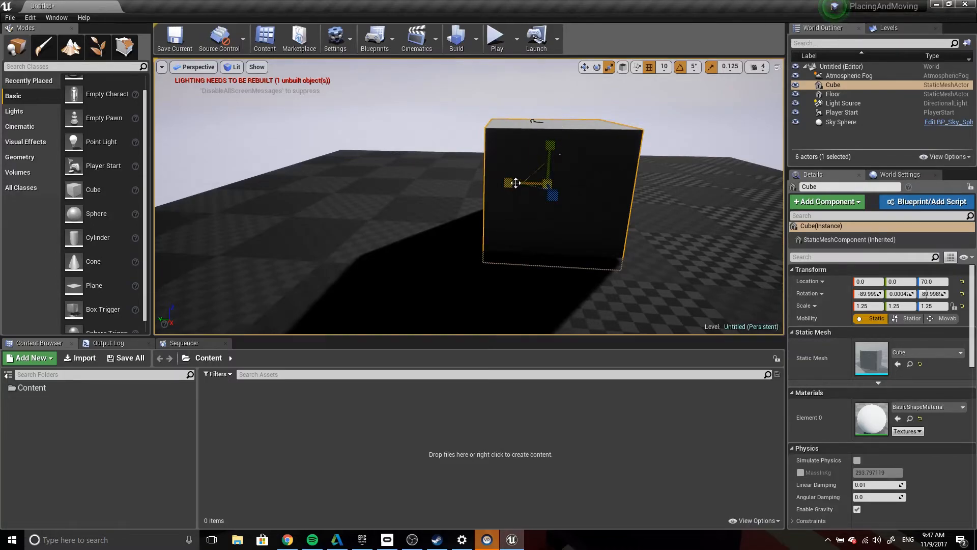
{"action": "mouse_move", "coordinate": [539, 172]}
{"action": "left_mouse_down"}
{"action": "mouse_move", "coordinate": [570, 143]}
{"action": "mouse_move", "coordinate": [538, 172]}
{"action": "left_mouse_up"}
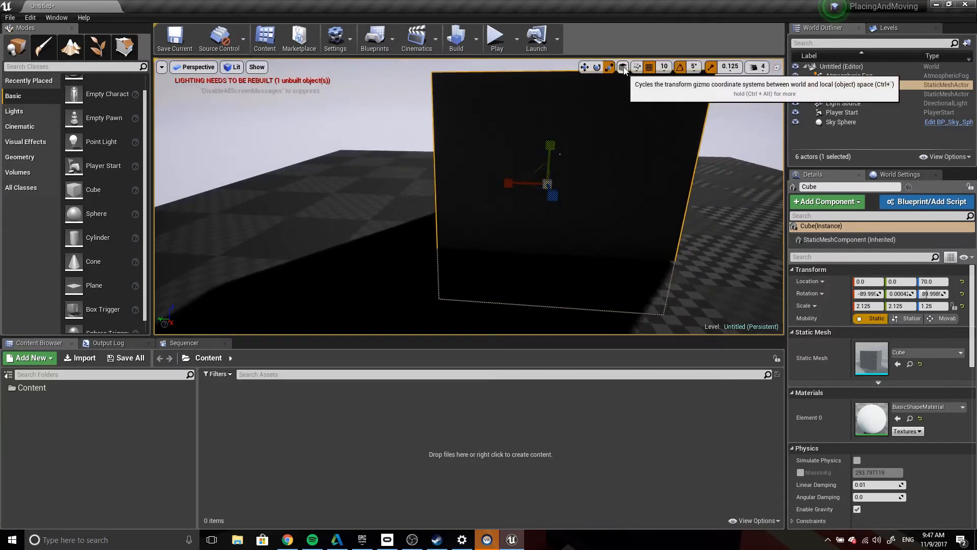
{"action": "left_click_drag", "start_coordinate": [538, 170], "coordinate": [509, 198]}
- Compare the gizmo's coordinate space across the transform tools and scale the cube's X and Y together to 1
{"action": "left_click", "coordinate": [645, 174]}
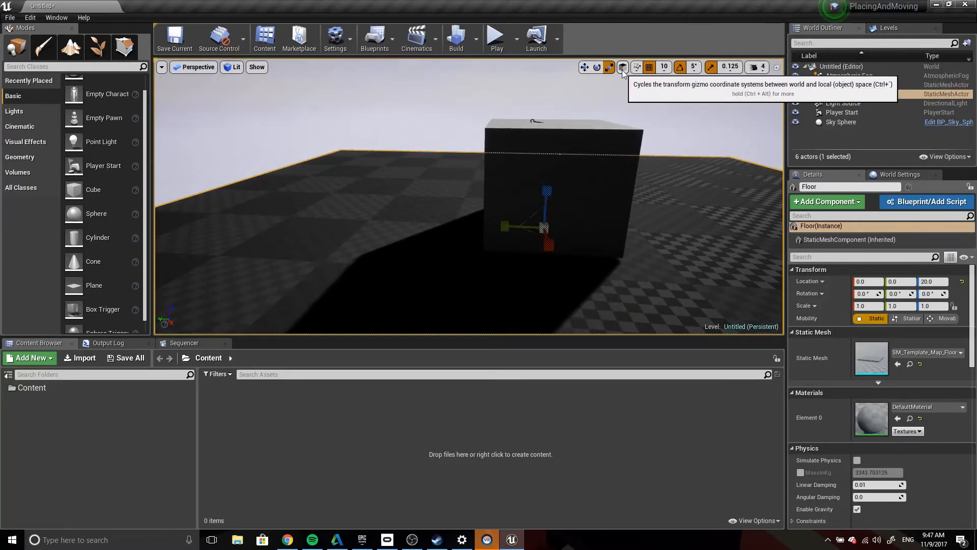
{"action": "left_click", "coordinate": [603, 151]}
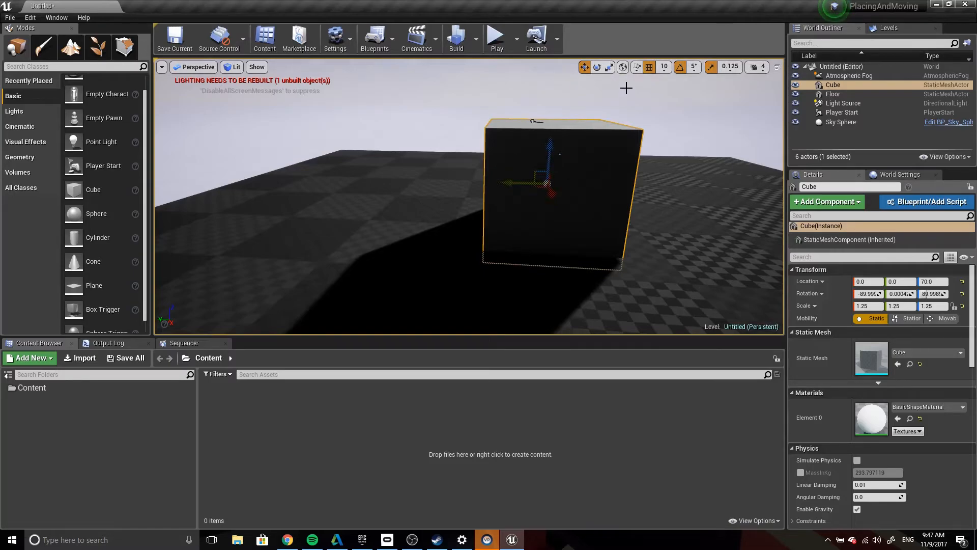
{"action": "key", "text": "e"}
{"action": "key", "text": "r"}
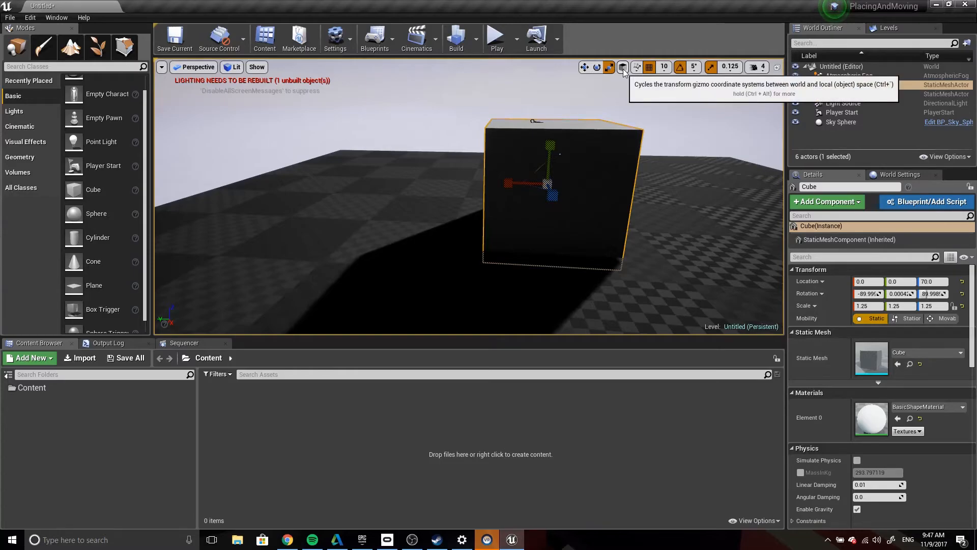
{"action": "mouse_move", "coordinate": [537, 172]}
{"action": "left_mouse_down"}
{"action": "mouse_move", "coordinate": [590, 153]}
{"action": "mouse_move", "coordinate": [542, 179]}
{"action": "mouse_move", "coordinate": [605, 145]}
{"action": "mouse_move", "coordinate": [535, 182]}
{"action": "mouse_move", "coordinate": [585, 153]}
{"action": "mouse_move", "coordinate": [541, 175]}
{"action": "left_mouse_up"}
- Try rotating the cube by 45° and scaling X and Y together in local space, and undo both changes
{"action": "key", "text": "e"}
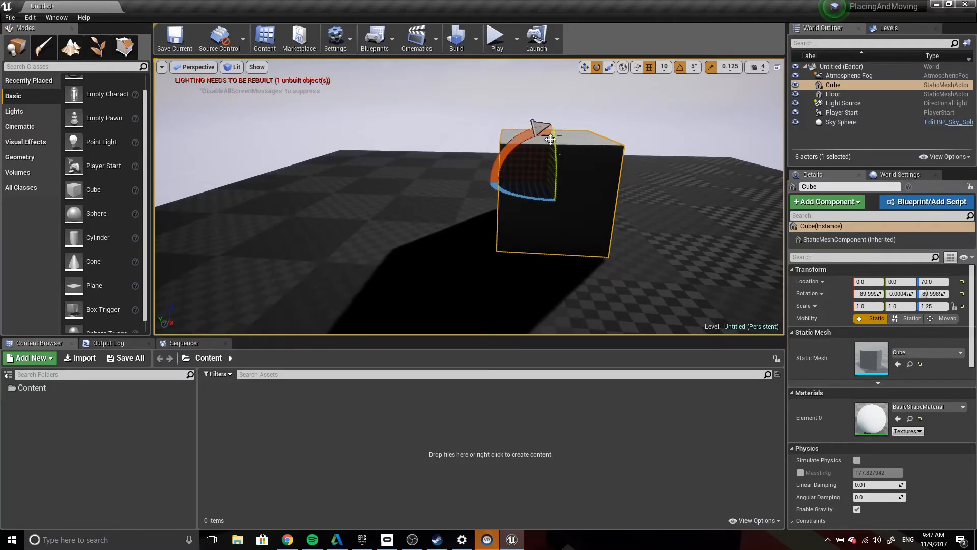
{"action": "left_click_drag", "start_coordinate": [511, 137], "coordinate": [535, 123]}
{"action": "key", "text": "w"}
{"action": "key", "text": "e"}
{"action": "key", "text": "r"}
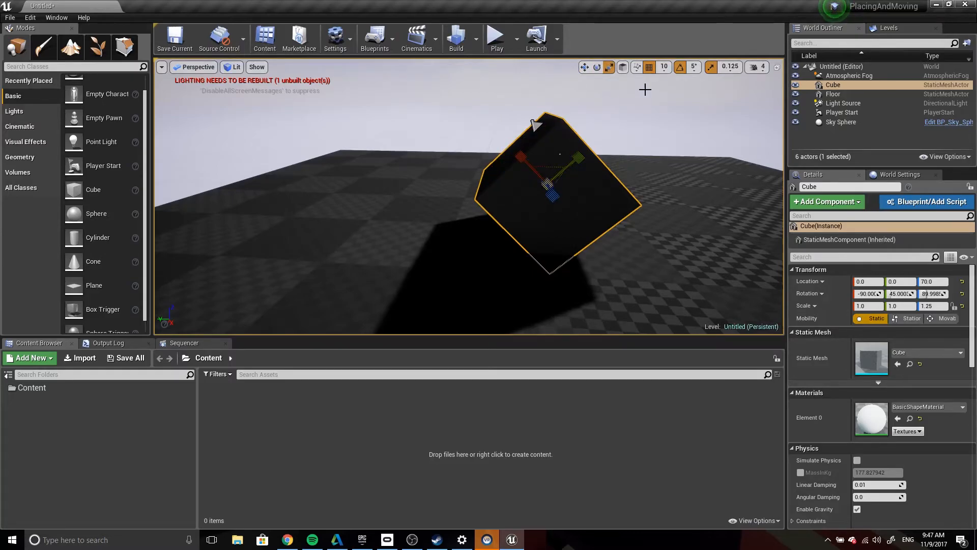
{"action": "key", "text": "ctrl+z"}
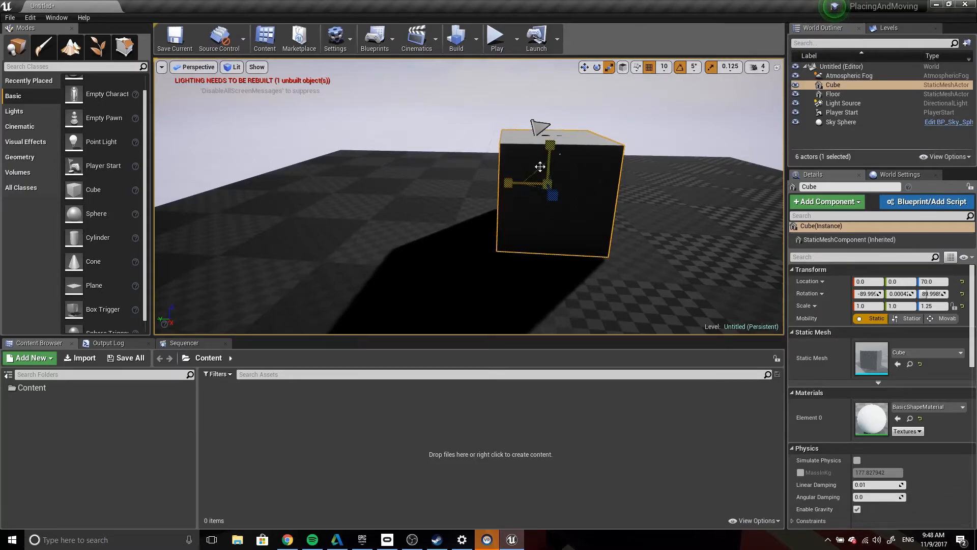
{"action": "left_click_drag", "start_coordinate": [540, 170], "coordinate": [541, 128]}
{"action": "key", "text": "ctrl+z"}
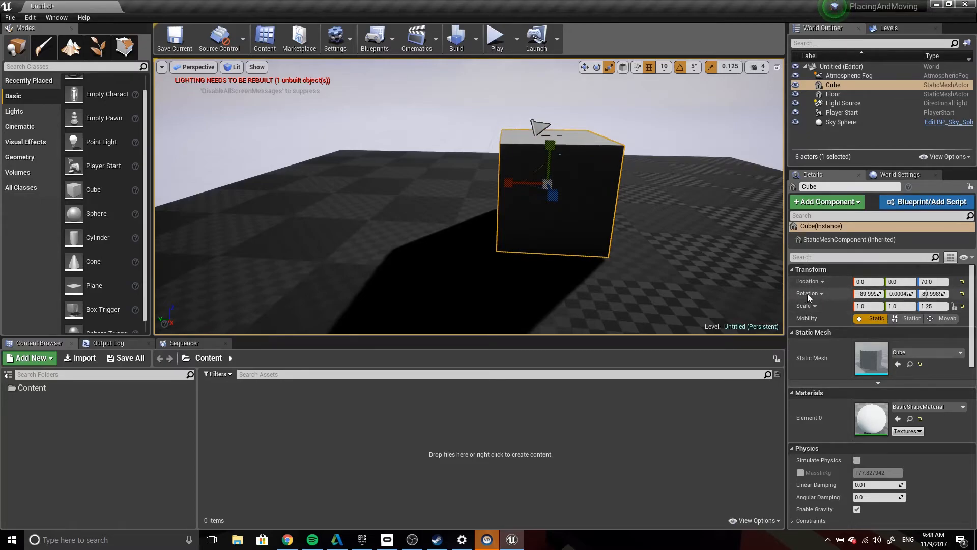
- Set the cube's Z scale to 1 with the scale ratio unlocked
{"action": "left_click", "coordinate": [871, 307]}
{"action": "left_click", "coordinate": [954, 306]}
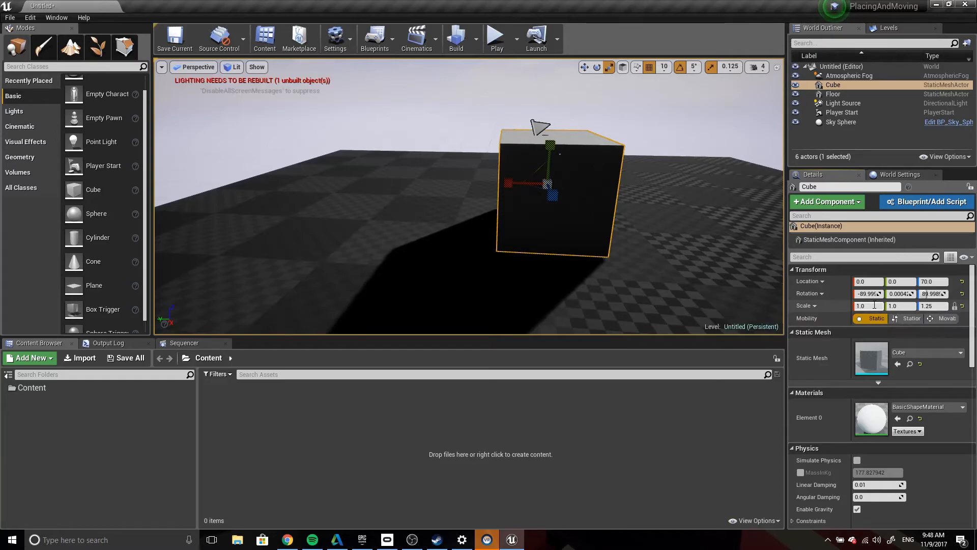
{"action": "left_click", "coordinate": [936, 306]}
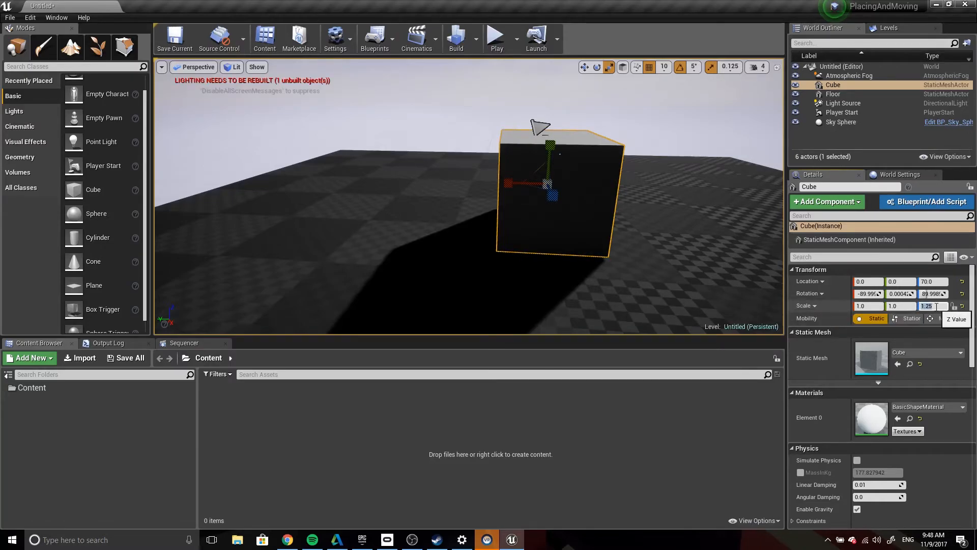
{"action": "type", "text": "1"}
{"action": "key", "text": "Return"}
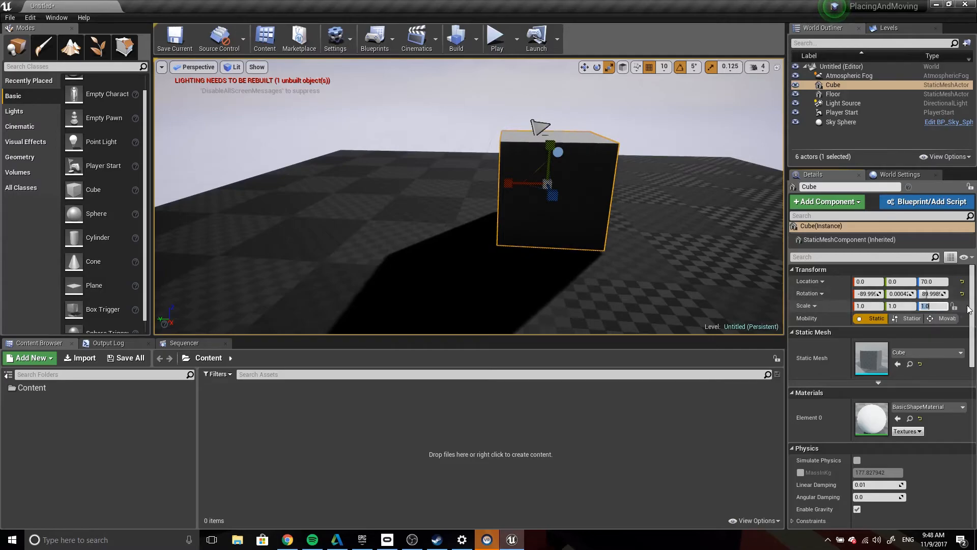
- Lock the scale ratio and set the cube's X scale to 3 to enlarge all axes proportionally
{"action": "left_click", "coordinate": [955, 306]}
{"action": "left_click", "coordinate": [868, 306]}
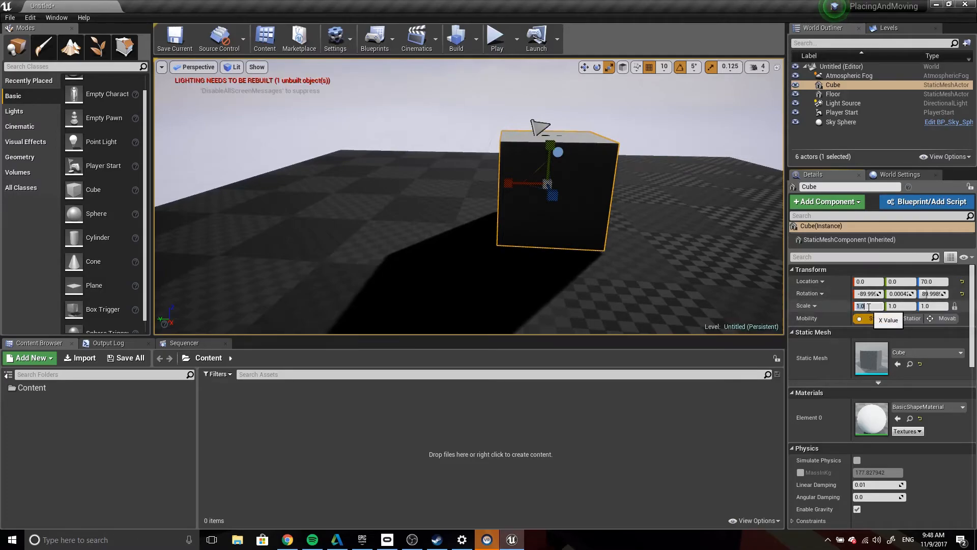
{"action": "type", "text": "3"}
{"action": "key", "text": "Return"}
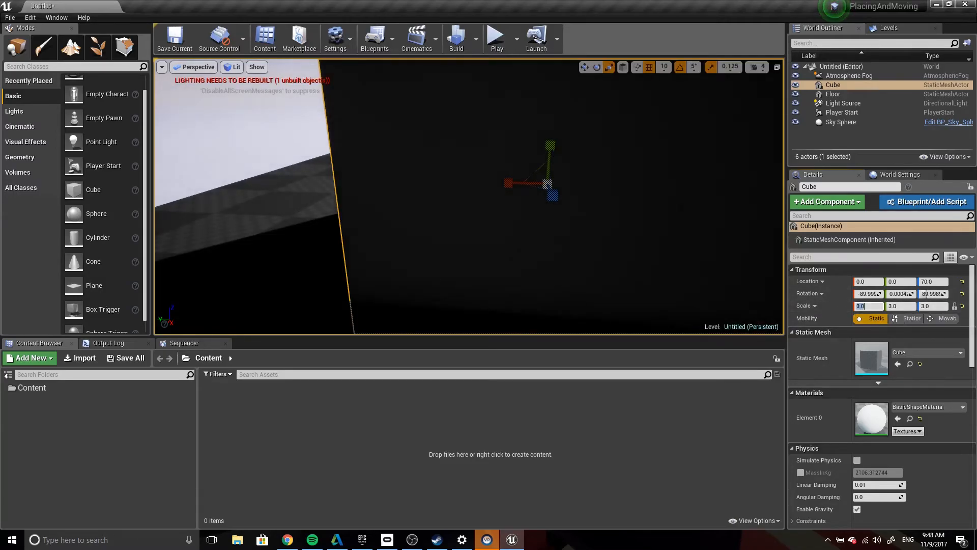
{"action": "scroll", "coordinate": [672, 195], "scroll_direction": "down", "scroll_amount": 5}
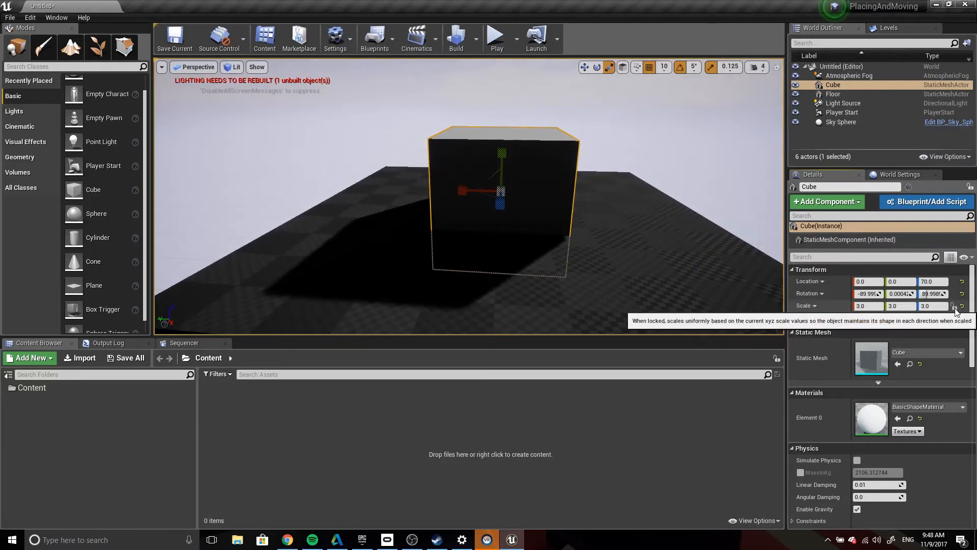
- Unlock the scale ratio and set only the cube's Z scale to 1
{"action": "left_click", "coordinate": [942, 306]}
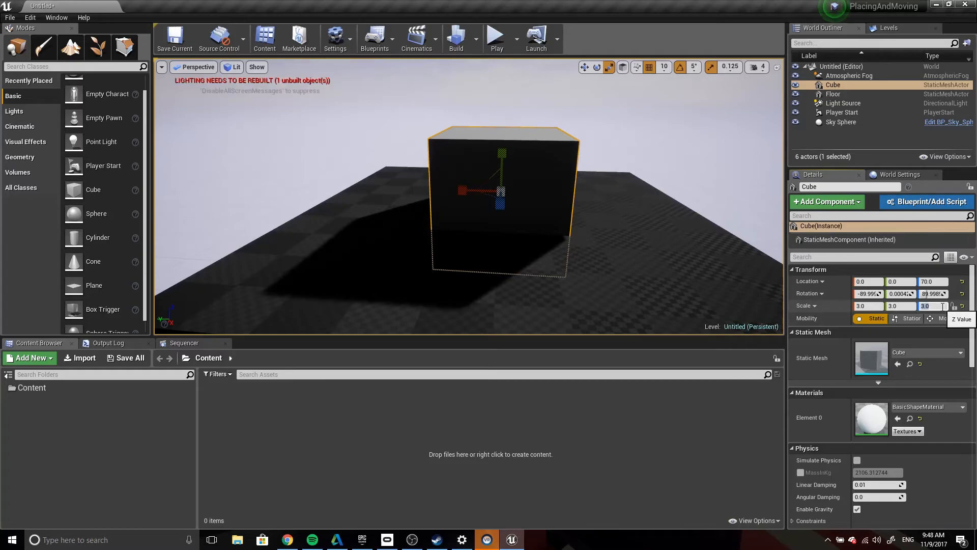
{"action": "type", "text": "1"}
{"action": "key", "text": "Return"}
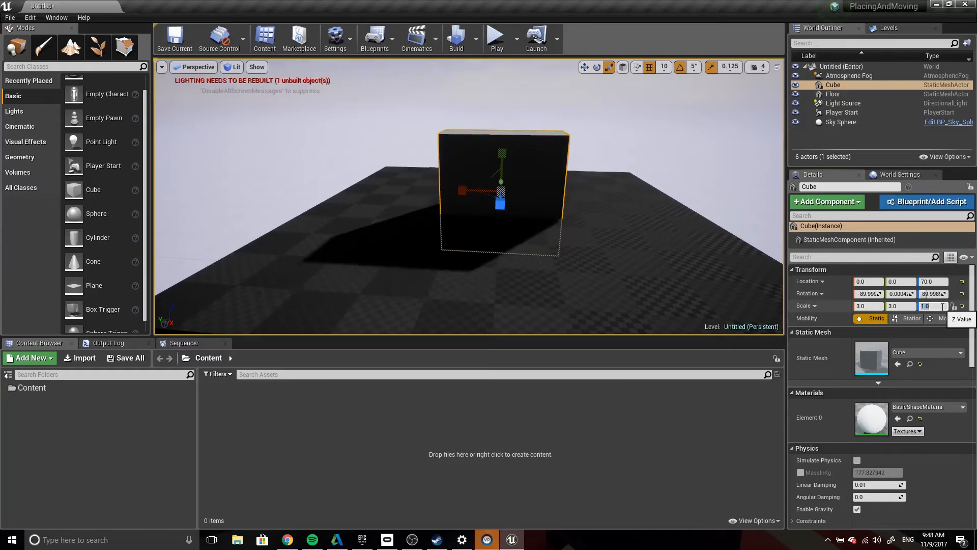
- Try setting the X scale to 5 with the scale ratio locked, and undo the change
{"action": "left_click", "coordinate": [868, 307]}
{"action": "type", "text": "5"}
{"action": "key", "text": "Return"}
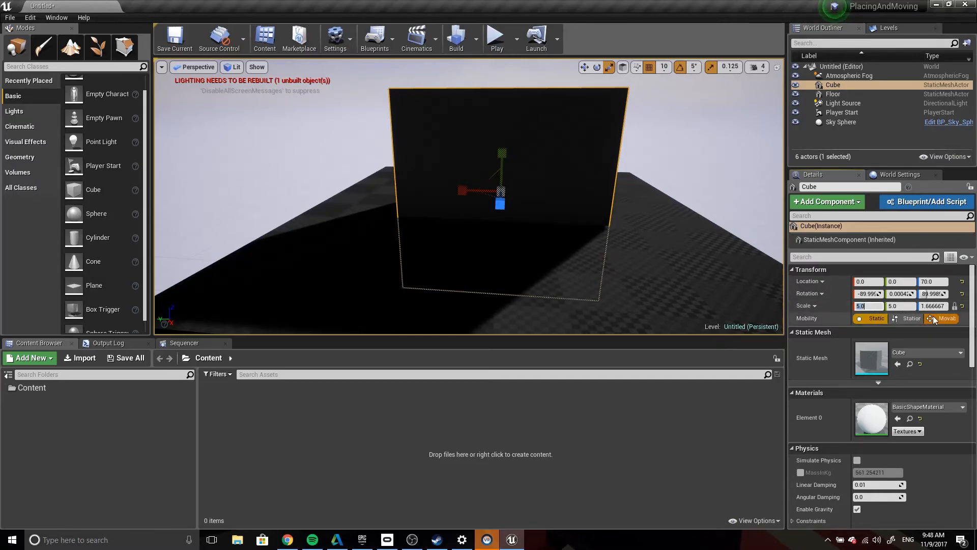
{"action": "left_click", "coordinate": [962, 306]}
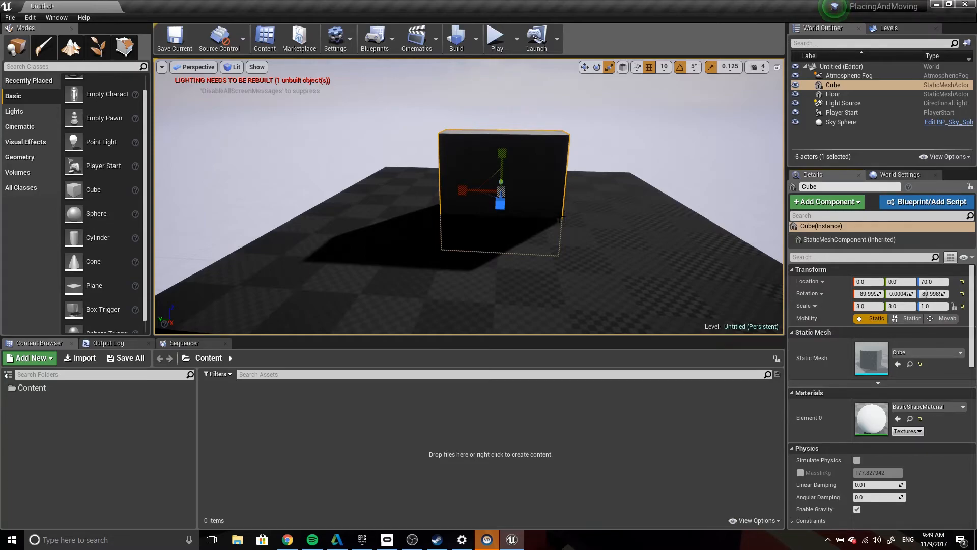
- Switch the viewport to the top view and reset the cube's rotation, location and scale to their defaults
{"action": "left_click", "coordinate": [195, 67]}
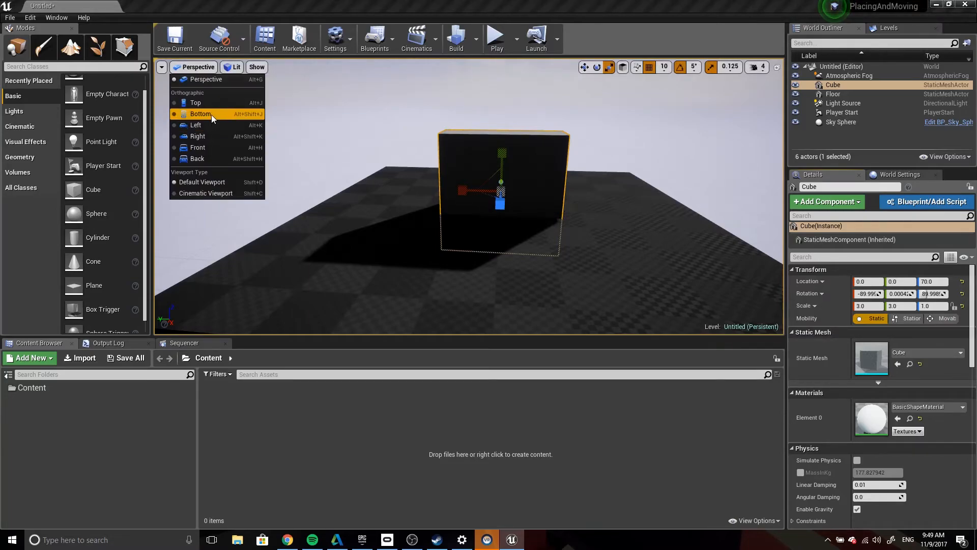
{"action": "left_click", "coordinate": [210, 104]}
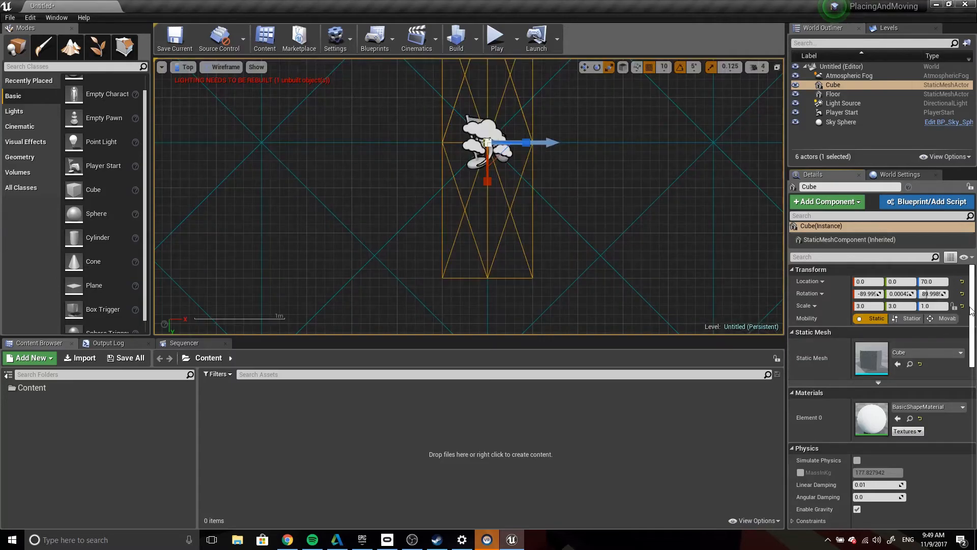
{"action": "left_click", "coordinate": [962, 293]}
{"action": "left_click", "coordinate": [962, 282]}
{"action": "left_click", "coordinate": [962, 306]}
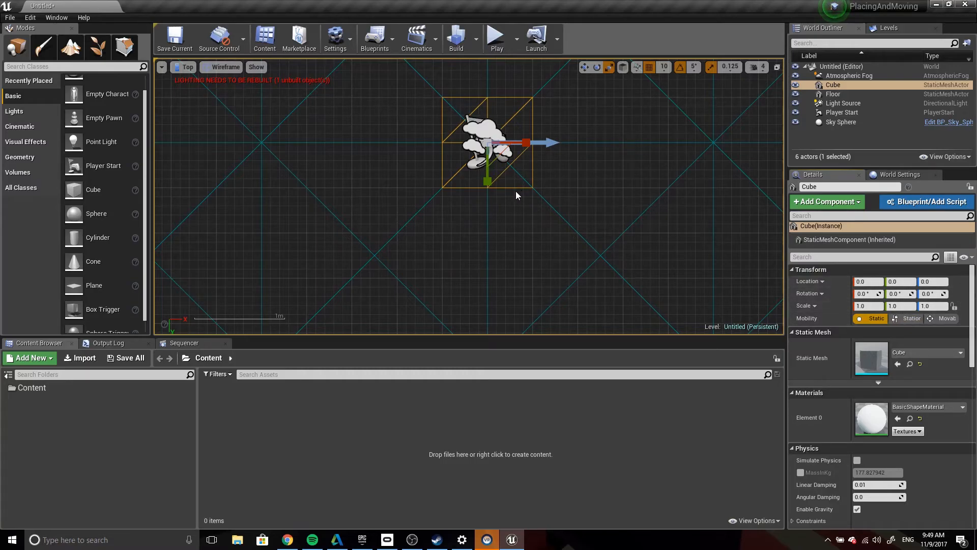
- Move the cube along X to -450, aligned with the floor's edge in the top view
{"action": "scroll", "coordinate": [516, 196], "scroll_direction": "down", "scroll_amount": 4}
{"action": "scroll", "coordinate": [517, 198], "scroll_direction": "up", "scroll_amount": 3}
{"action": "key", "text": "w"}
{"action": "left_click_drag", "start_coordinate": [532, 151], "coordinate": [269, 151]}
{"action": "right_click_drag", "start_coordinate": [300, 219], "coordinate": [527, 251]}
{"action": "left_click_drag", "start_coordinate": [497, 178], "coordinate": [422, 180]}
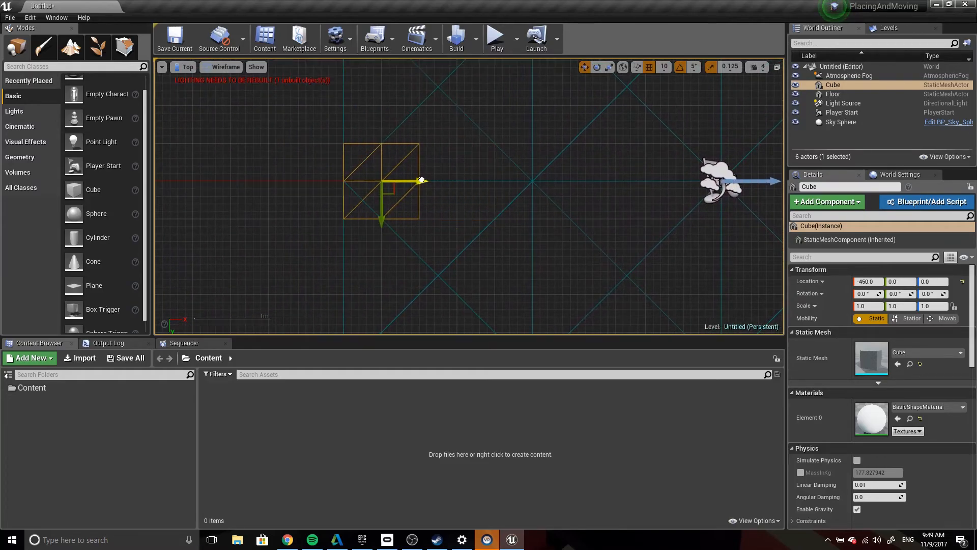
- Move the cube along Y to -450 so it sits in the floor's corner
{"action": "scroll", "coordinate": [493, 234], "scroll_direction": "down", "scroll_amount": 2}
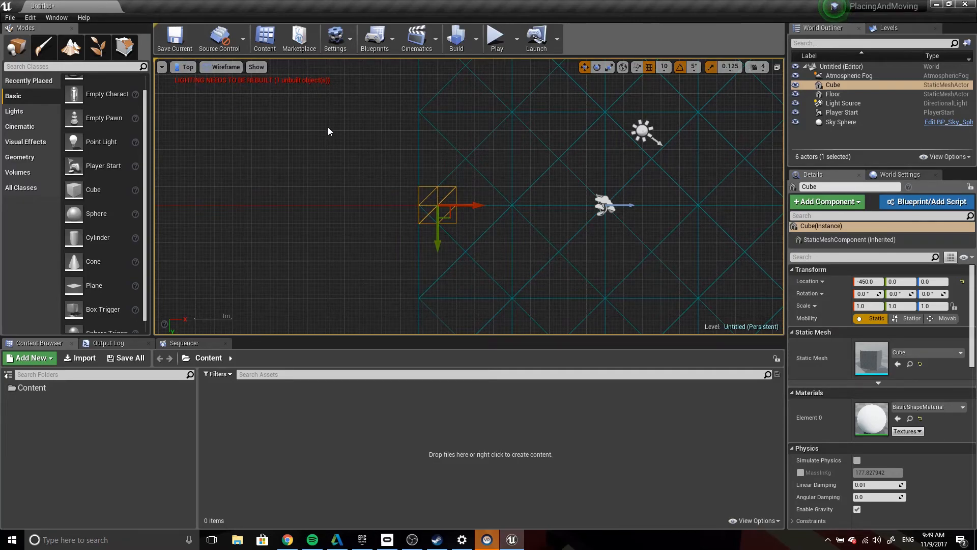
{"action": "left_click_drag", "start_coordinate": [439, 240], "coordinate": [431, 126]}
{"action": "right_click_drag", "start_coordinate": [462, 151], "coordinate": [469, 277]}
{"action": "left_click_drag", "start_coordinate": [444, 270], "coordinate": [443, 218]}
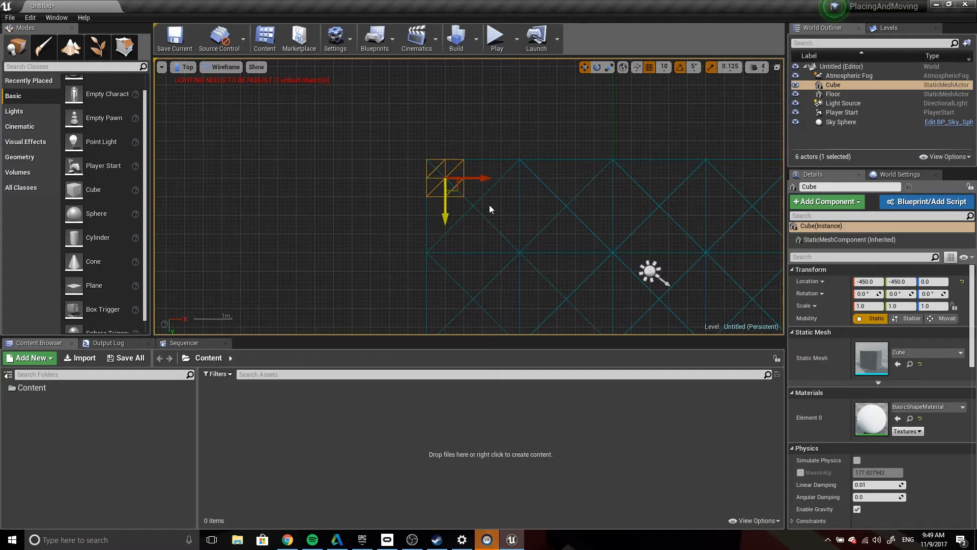
- Switch the viewport to the left view and raise the cube to Z 70, resting on the floor's surface
{"action": "left_click", "coordinate": [184, 67]}
{"action": "left_click", "coordinate": [207, 125]}
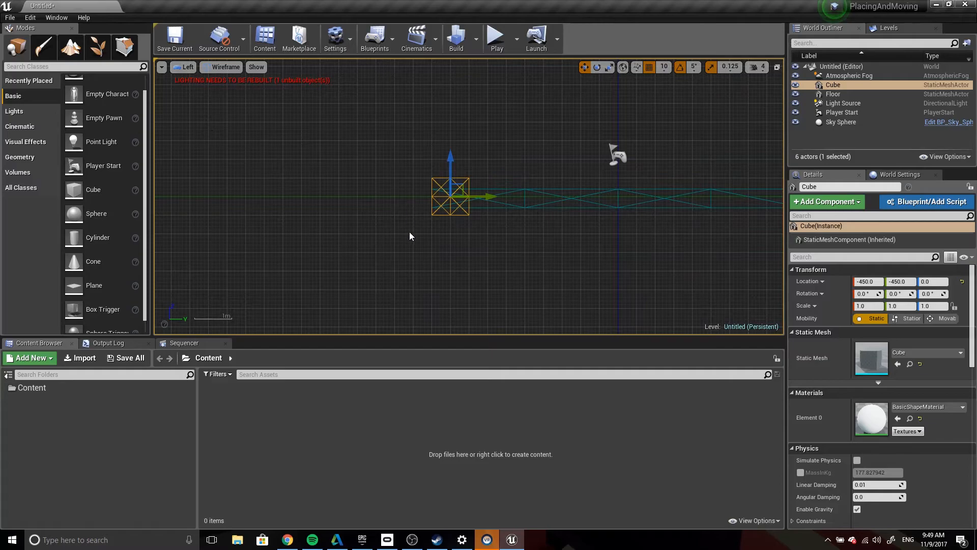
{"action": "scroll", "coordinate": [451, 221], "scroll_direction": "up", "scroll_amount": 3}
{"action": "scroll", "coordinate": [451, 209], "scroll_direction": "down", "scroll_amount": 1}
{"action": "left_click_drag", "start_coordinate": [451, 134], "coordinate": [451, 87]}
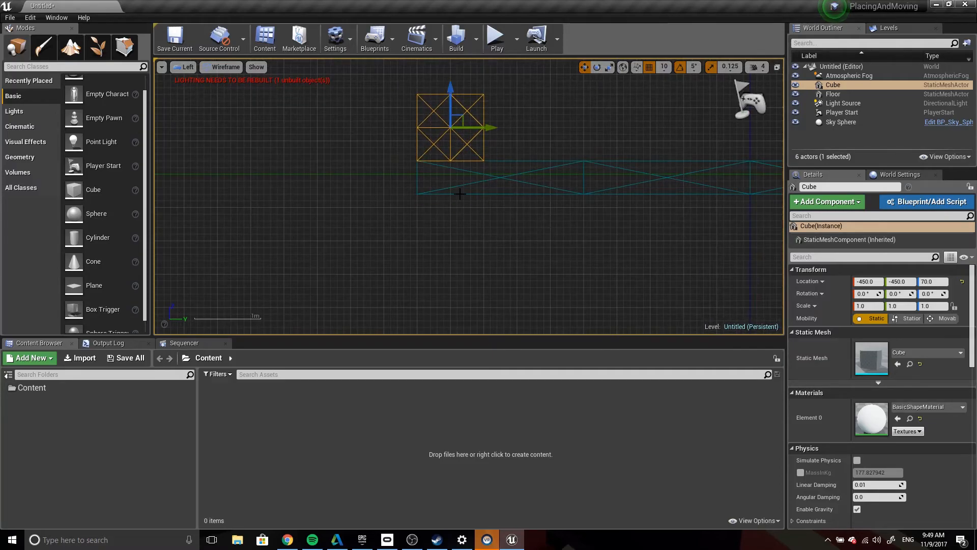
- Return the viewport to the perspective view and frame the cube in the floor's corner
{"action": "left_click", "coordinate": [455, 177]}
{"action": "left_click", "coordinate": [446, 135]}
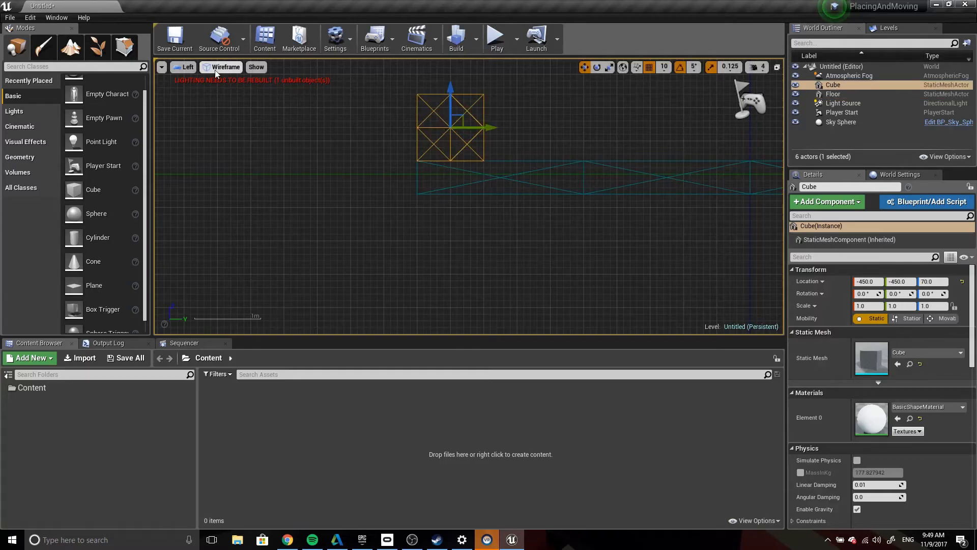
{"action": "left_click", "coordinate": [186, 67]}
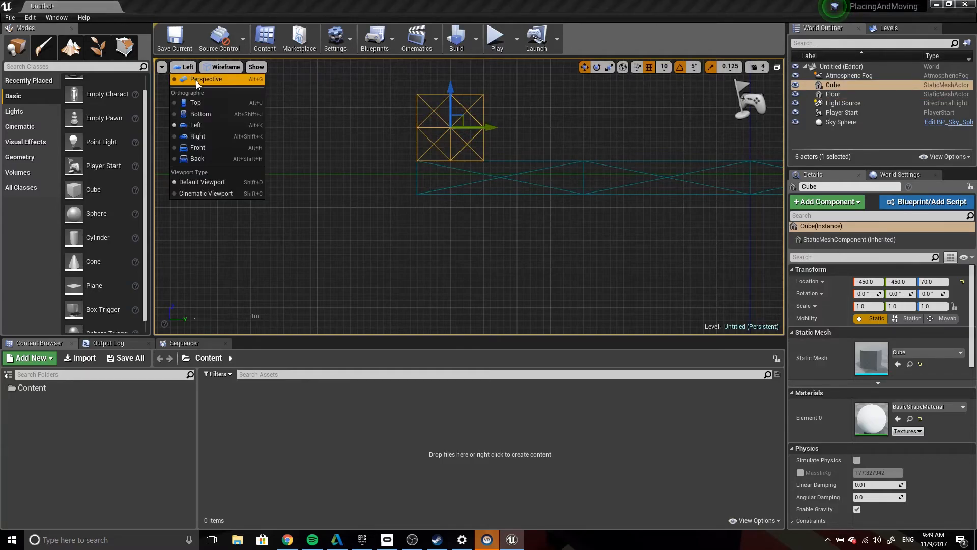
{"action": "left_click", "coordinate": [197, 81]}
{"action": "right_click_drag", "start_coordinate": [458, 191], "coordinate": [387, 196]}
{"action": "key", "text": "f"}
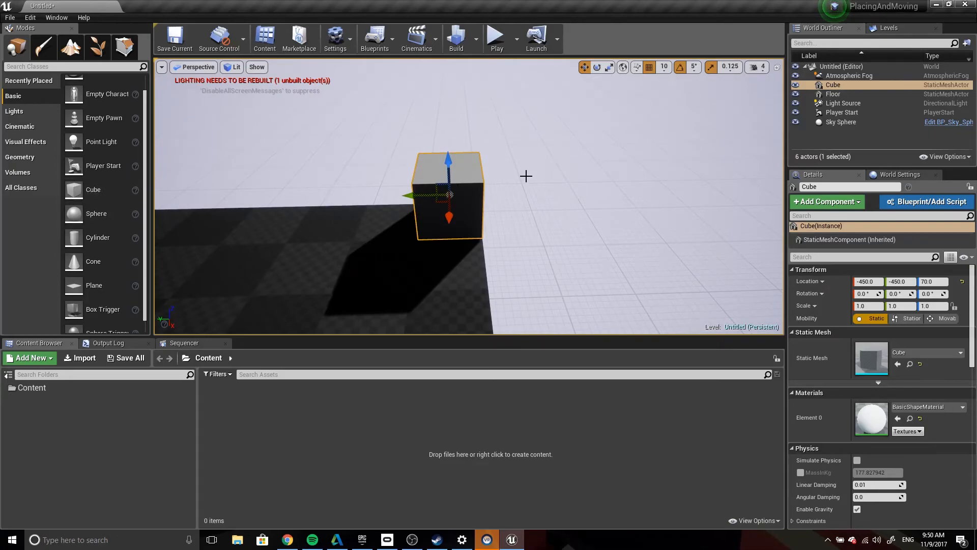
- Place a second cube on the floor beside the first one and delete it again
{"action": "left_click_drag", "start_coordinate": [94, 190], "coordinate": [300, 249]}
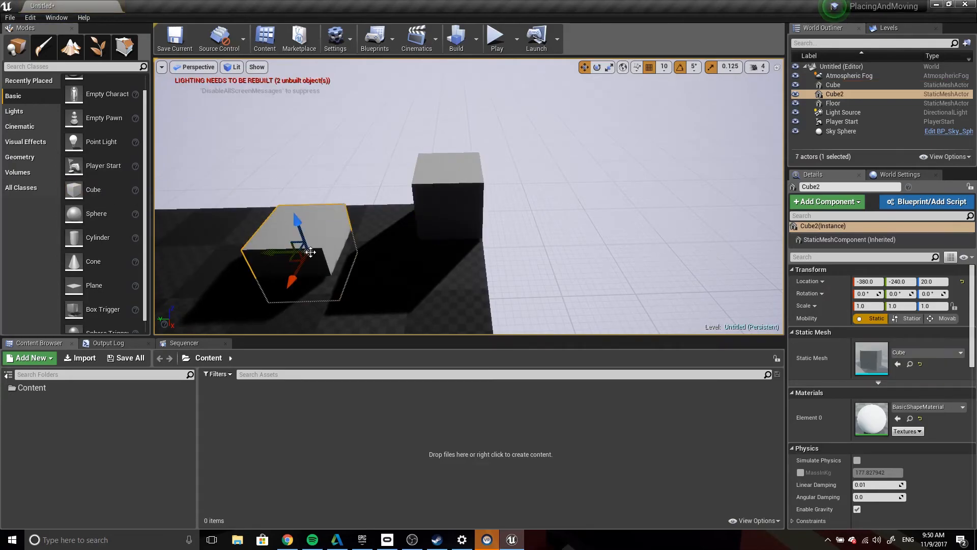
{"action": "key", "text": "Delete"}
{"action": "left_click", "coordinate": [460, 199]}
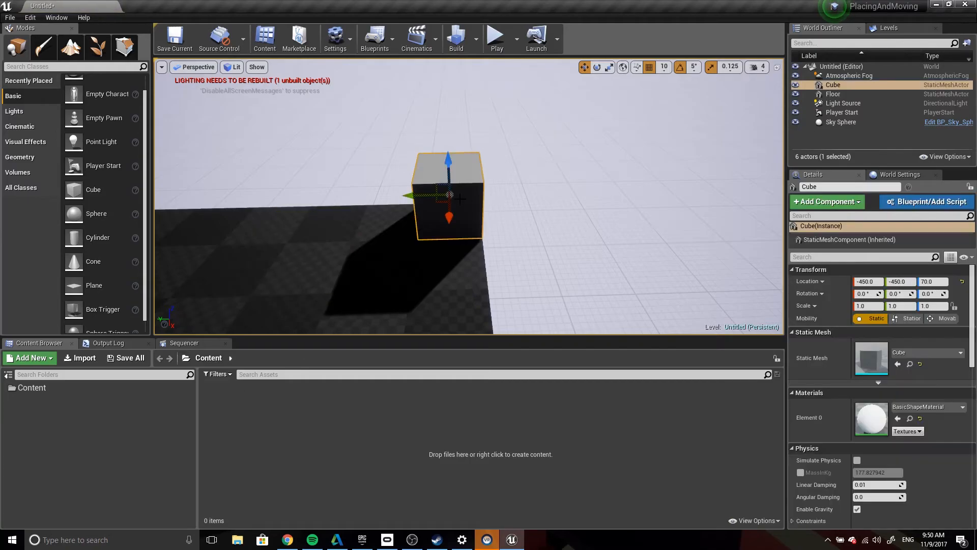
- Turn on the display of engine content in the Content Browser
{"action": "left_click", "coordinate": [35, 390]}
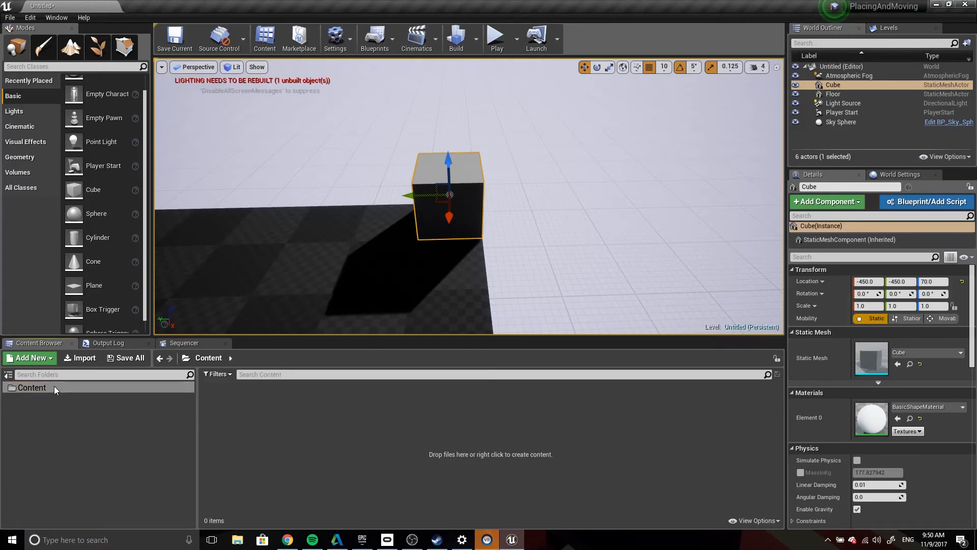
{"action": "left_click", "coordinate": [755, 521]}
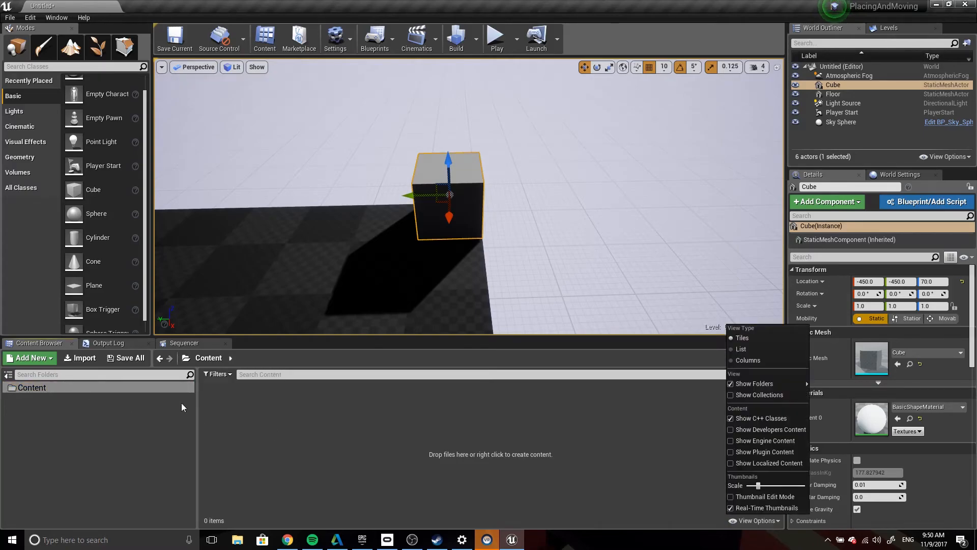
{"action": "left_click", "coordinate": [55, 403]}
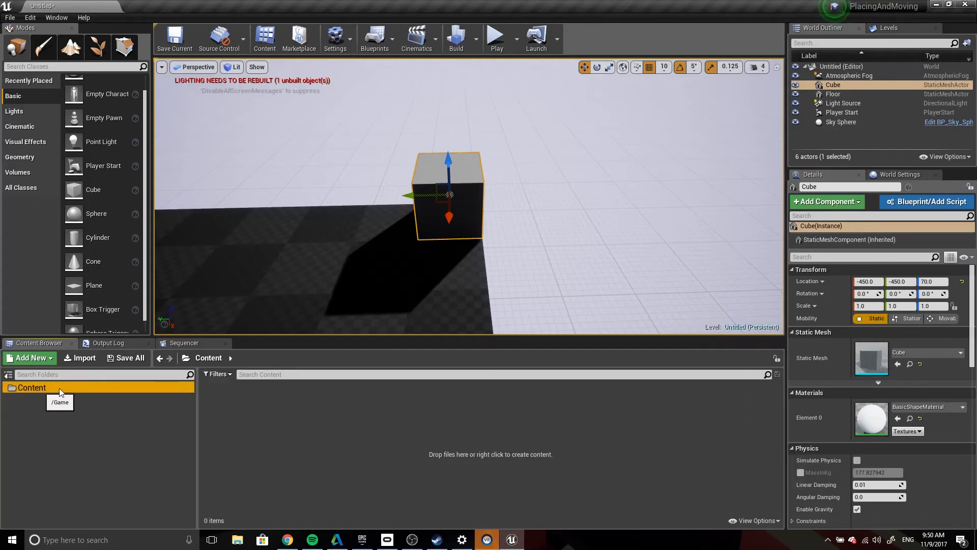
{"action": "left_click", "coordinate": [774, 520]}
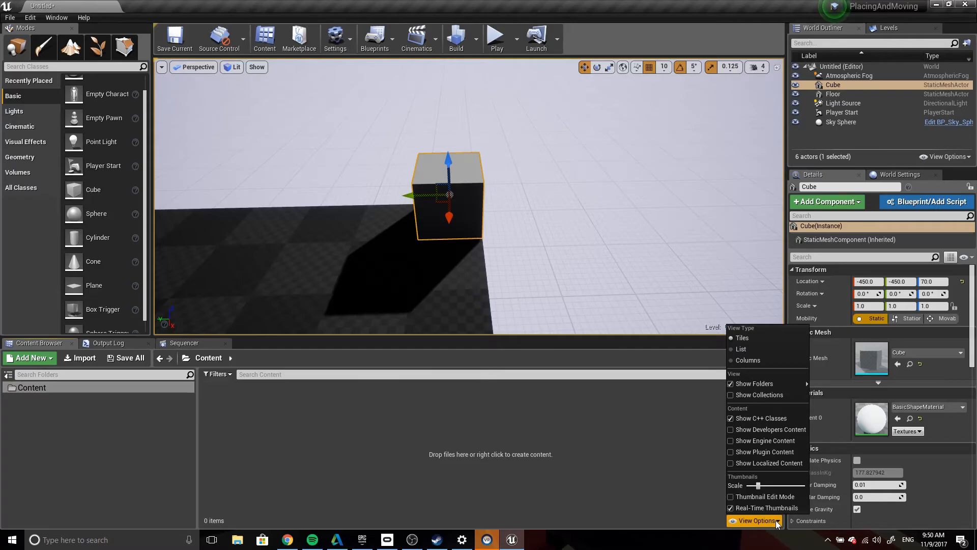
{"action": "left_click", "coordinate": [731, 440]}
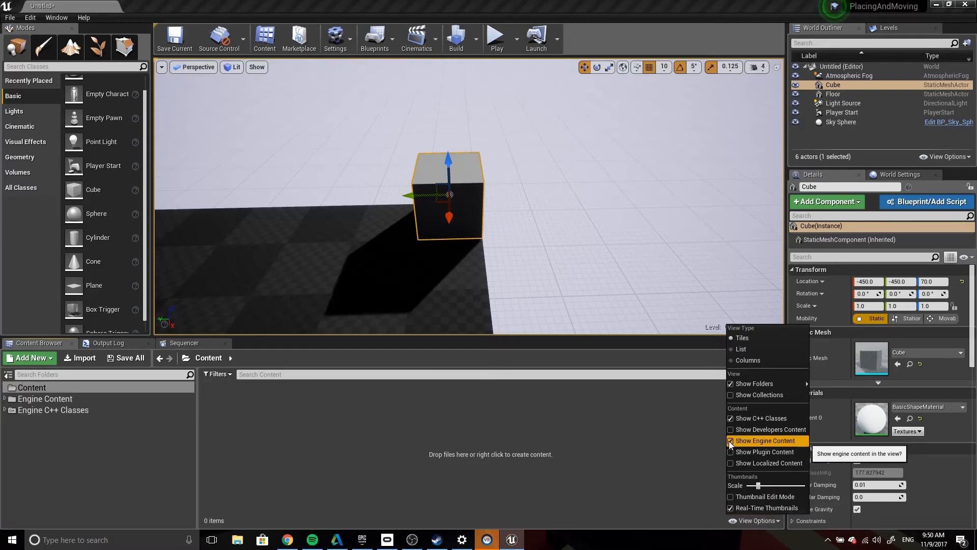
{"action": "left_click", "coordinate": [89, 425]}
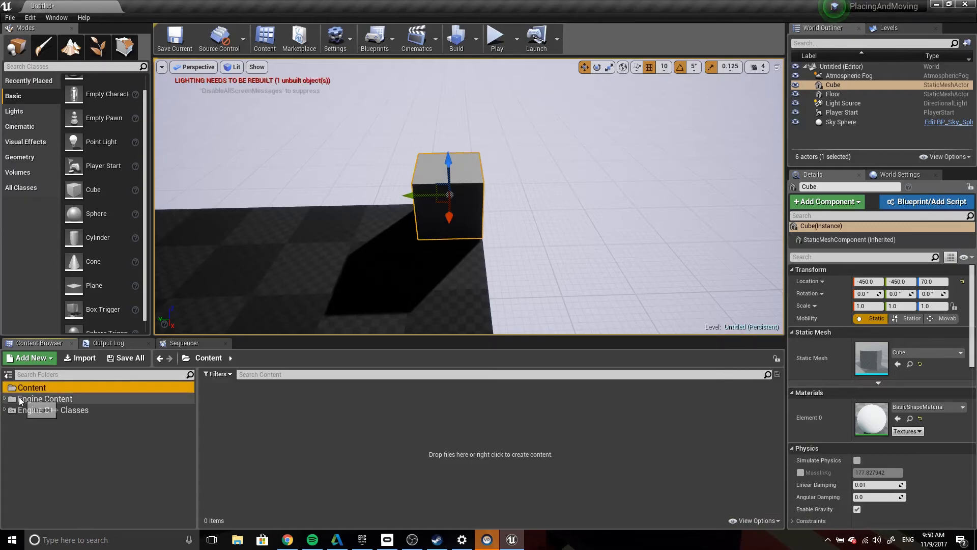
- Look through the subfolders of the Engine Content folder and search the folder for "cube"
{"action": "left_click", "coordinate": [20, 398]}
{"action": "left_click", "coordinate": [69, 411]}
{"action": "left_click", "coordinate": [75, 402]}
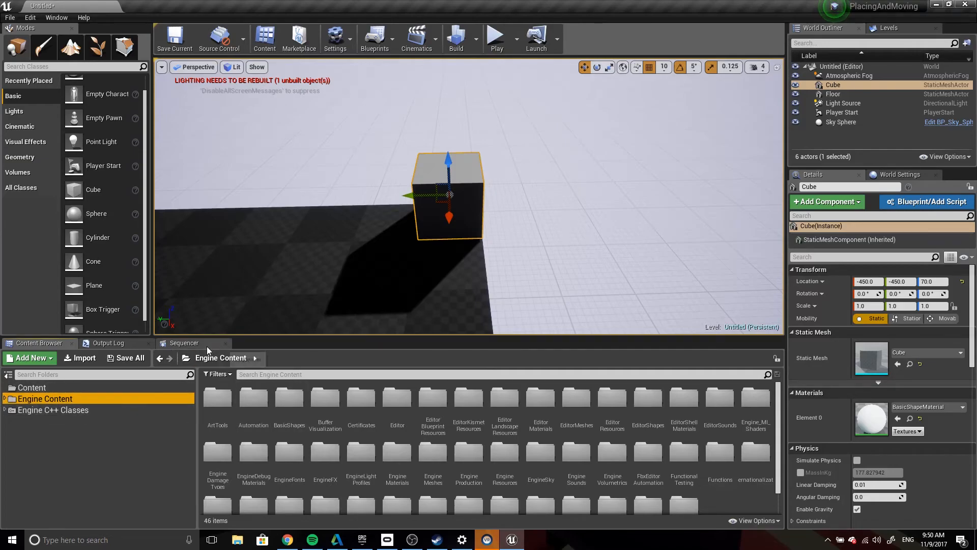
{"action": "left_click", "coordinate": [5, 400]}
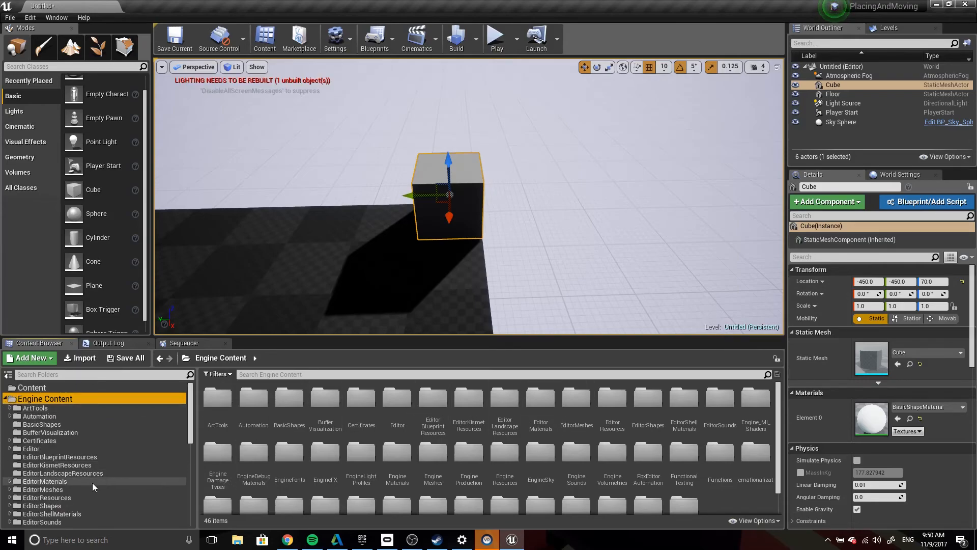
{"action": "scroll", "coordinate": [90, 481], "scroll_direction": "down", "scroll_amount": 3}
{"action": "scroll", "coordinate": [87, 473], "scroll_direction": "up", "scroll_amount": 3}
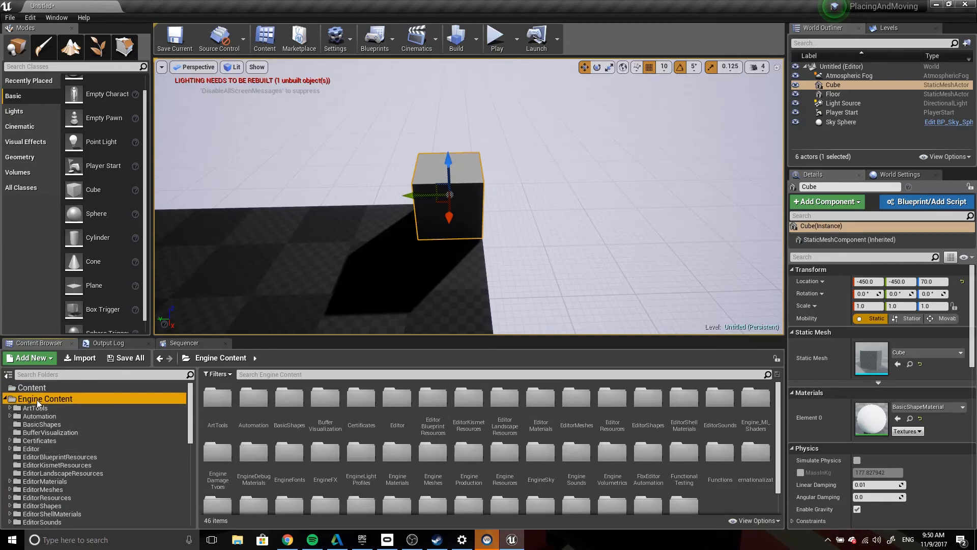
{"action": "left_click", "coordinate": [5, 399]}
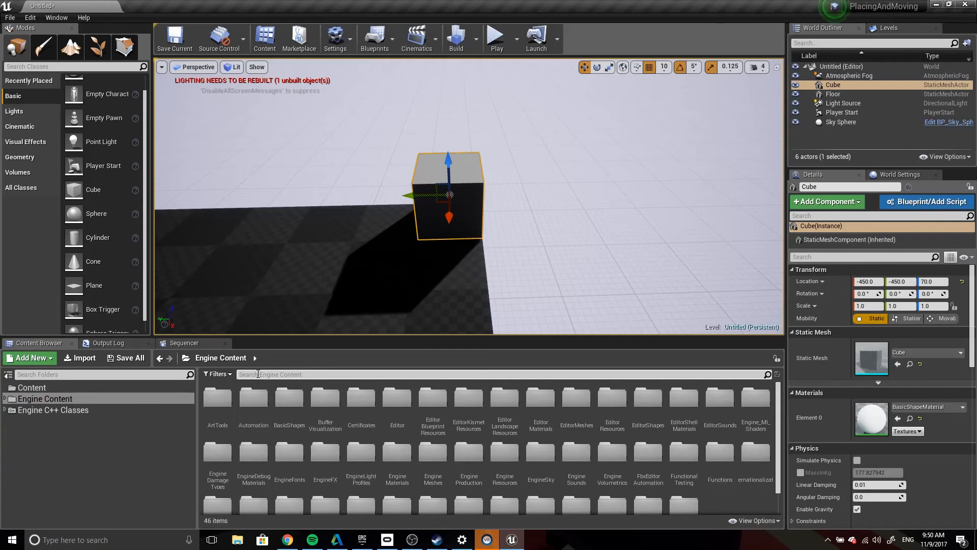
{"action": "type", "text": "cube"}
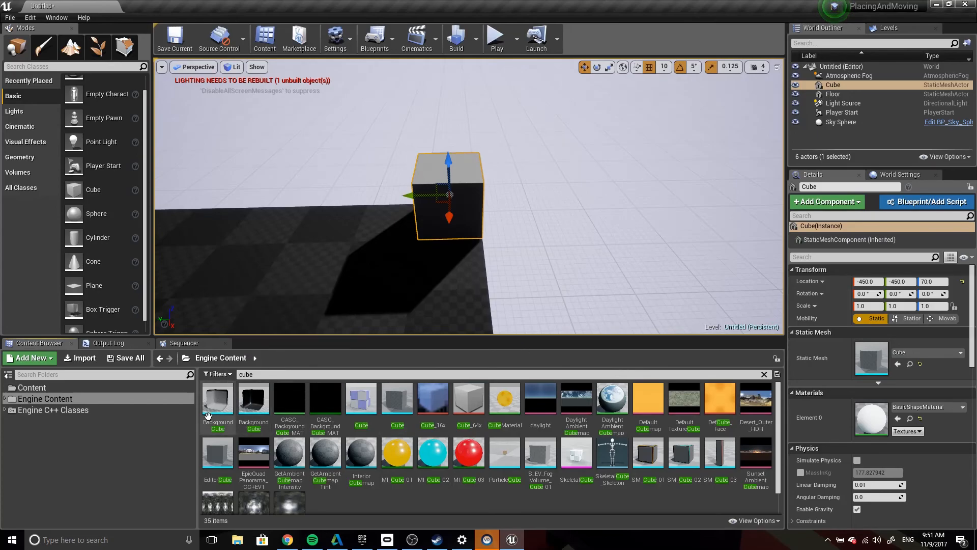
- Place the BackgroundCube mesh near the centre of the floor at X -20, Y 0, Z 20
{"action": "right_click_drag", "start_coordinate": [317, 231], "coordinate": [329, 225]}
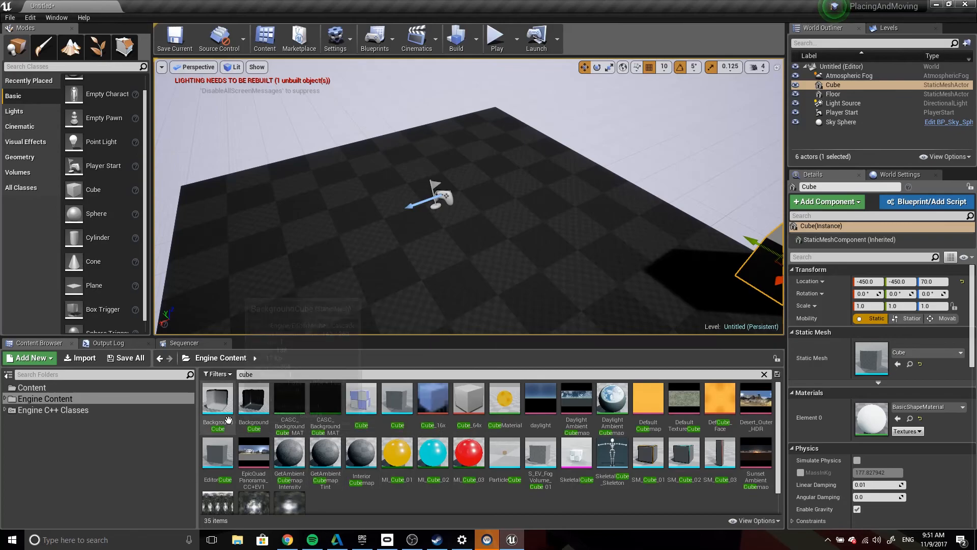
{"action": "left_click_drag", "start_coordinate": [213, 408], "coordinate": [410, 251]}
{"action": "left_click_drag", "start_coordinate": [445, 228], "coordinate": [448, 226]}
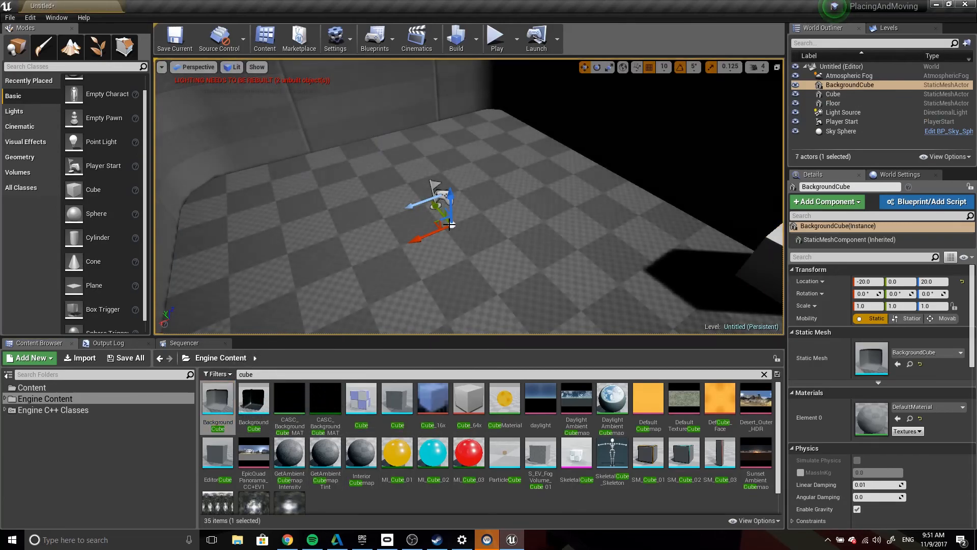
{"action": "key", "text": "f"}
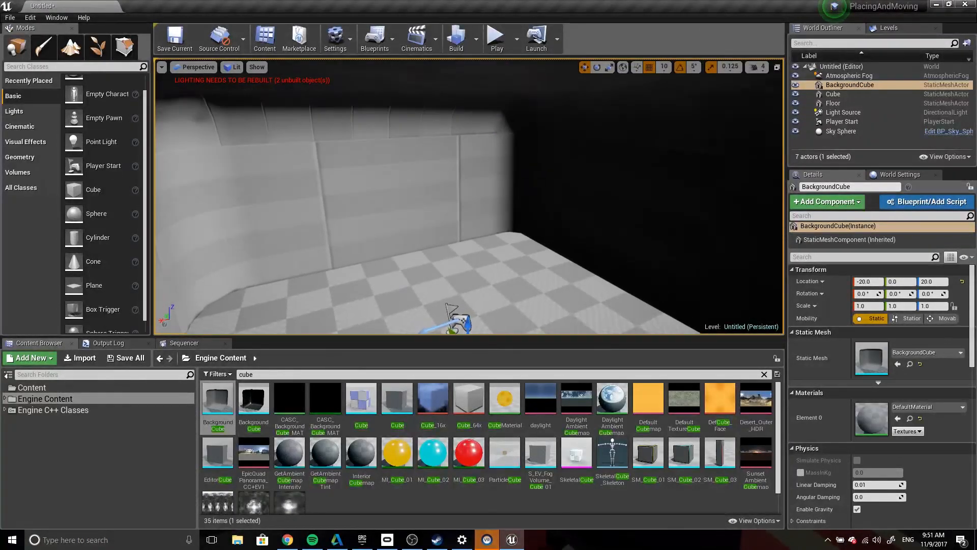
{"action": "left_click_drag", "start_coordinate": [534, 269], "coordinate": [392, 137], "text": "alt"}
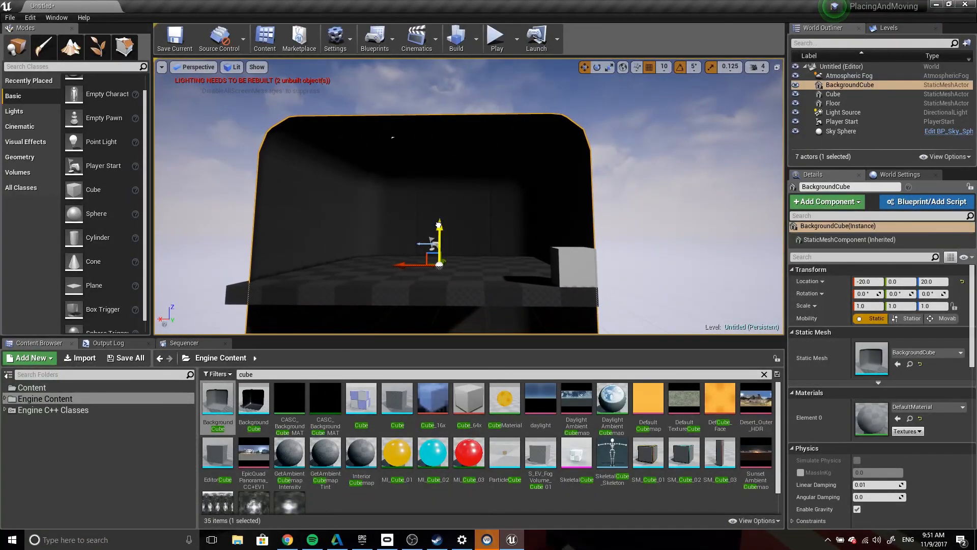
- Raise the BackgroundCube along Z to 540
{"action": "left_click_drag", "start_coordinate": [439, 226], "coordinate": [451, 99]}
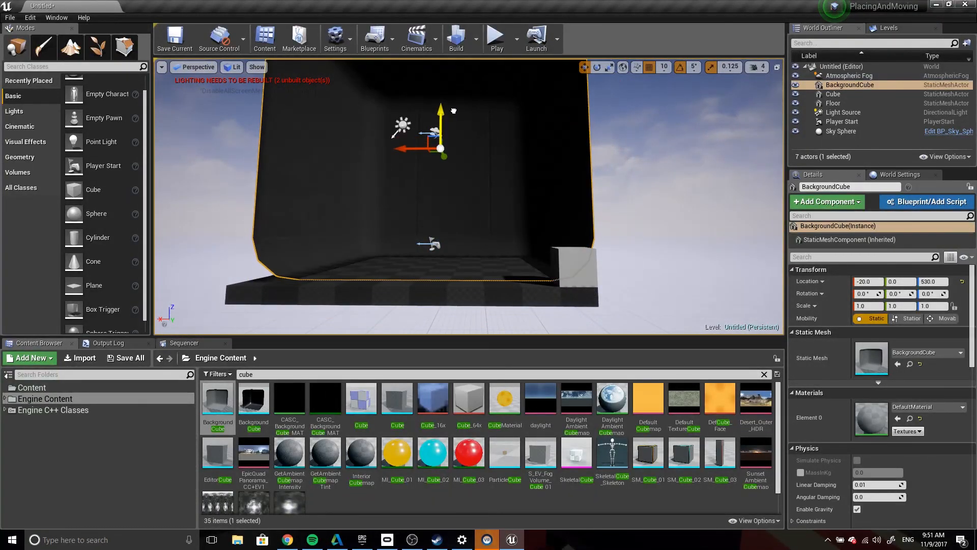
{"action": "left_click_drag", "start_coordinate": [468, 192], "coordinate": [464, 119]}
{"action": "mouse_move", "coordinate": [473, 192]}
{"action": "right_mouse_down"}
{"action": "mouse_move", "coordinate": [473, 153]}
{"action": "mouse_move", "coordinate": [458, 153]}
{"action": "mouse_move", "coordinate": [458, 133]}
{"action": "mouse_move", "coordinate": [479, 179]}
{"action": "right_mouse_up"}
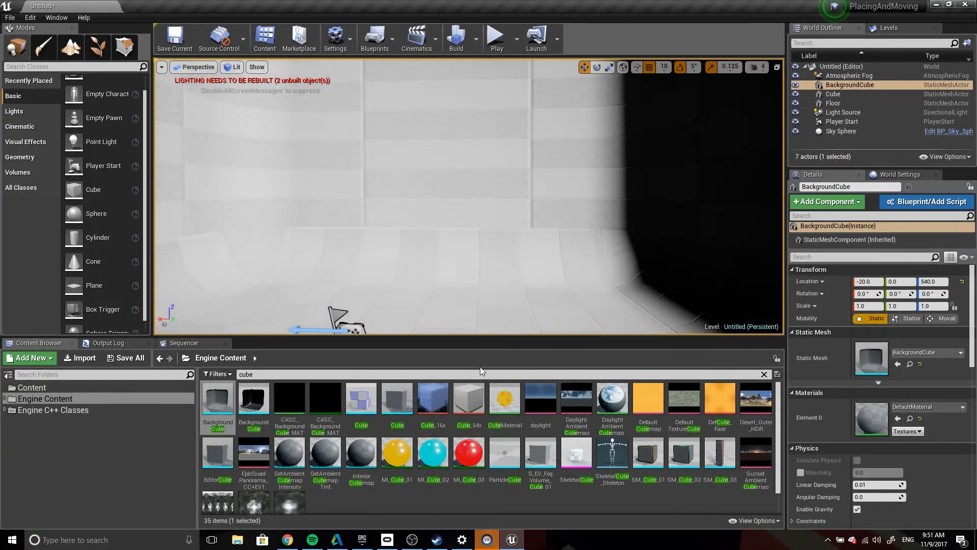
- Apply the Cube_64x texture to the BackgroundCube's surface as its material
{"action": "left_click_drag", "start_coordinate": [478, 407], "coordinate": [473, 207]}
{"action": "right_click_drag", "start_coordinate": [534, 252], "coordinate": [504, 242]}
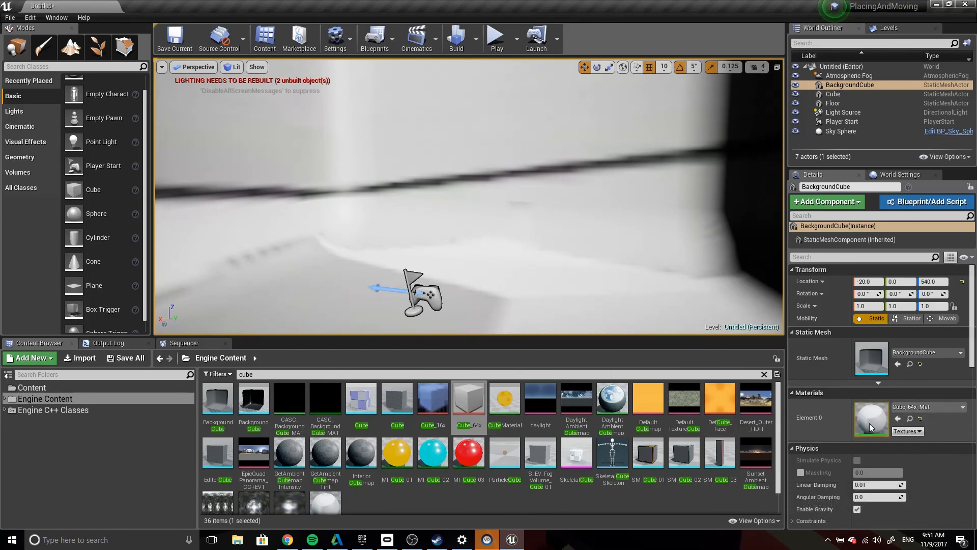
{"action": "right_click_drag", "start_coordinate": [468, 199], "coordinate": [474, 203]}
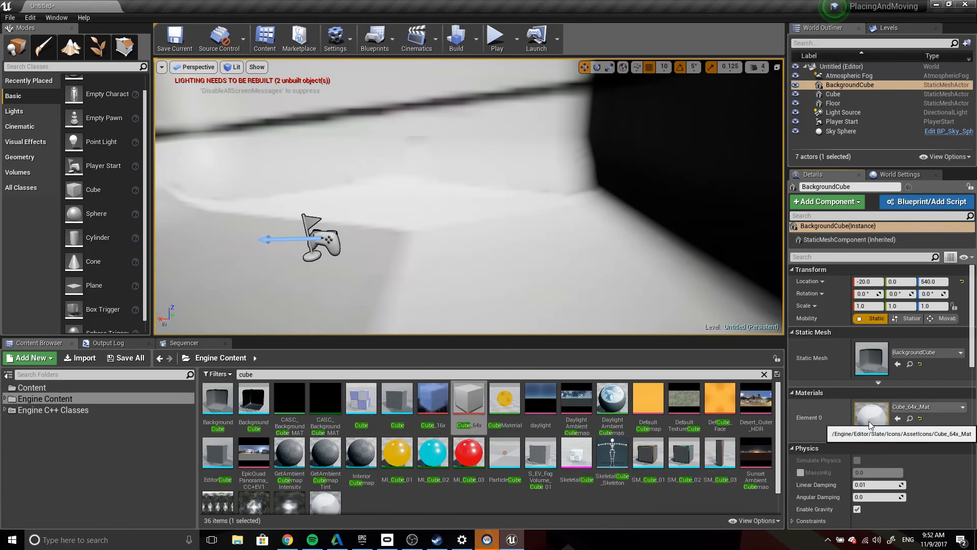
- Delete the BackgroundCube from the level and select the original cube in the floor's corner
{"action": "key", "text": "Delete"}
{"action": "right_click_drag", "start_coordinate": [502, 148], "coordinate": [483, 168]}
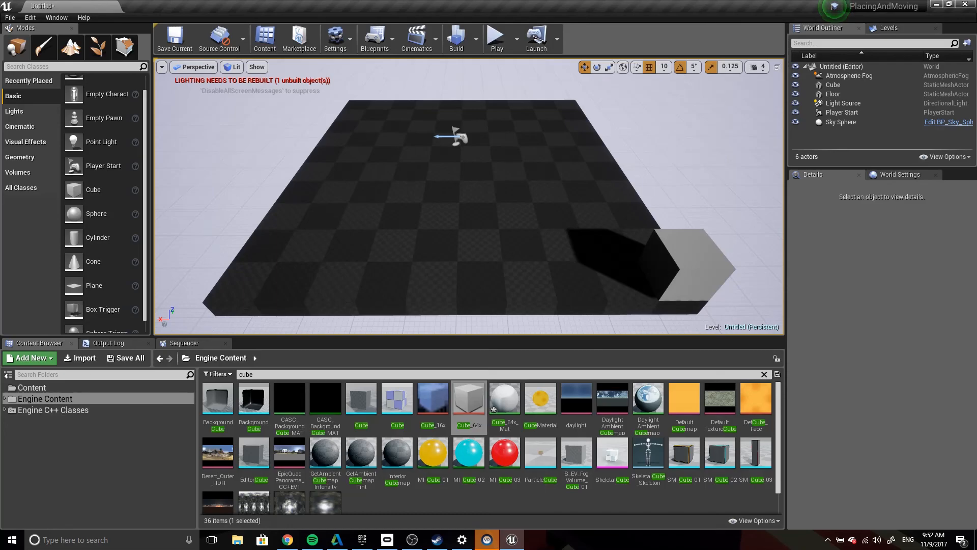
{"action": "left_click", "coordinate": [677, 270]}
{"action": "mouse_move", "coordinate": [644, 273]}
{"action": "left_mouse_down"}
{"action": "mouse_move", "coordinate": [210, 265]}
{"action": "mouse_move", "coordinate": [652, 261]}
{"action": "left_mouse_up"}
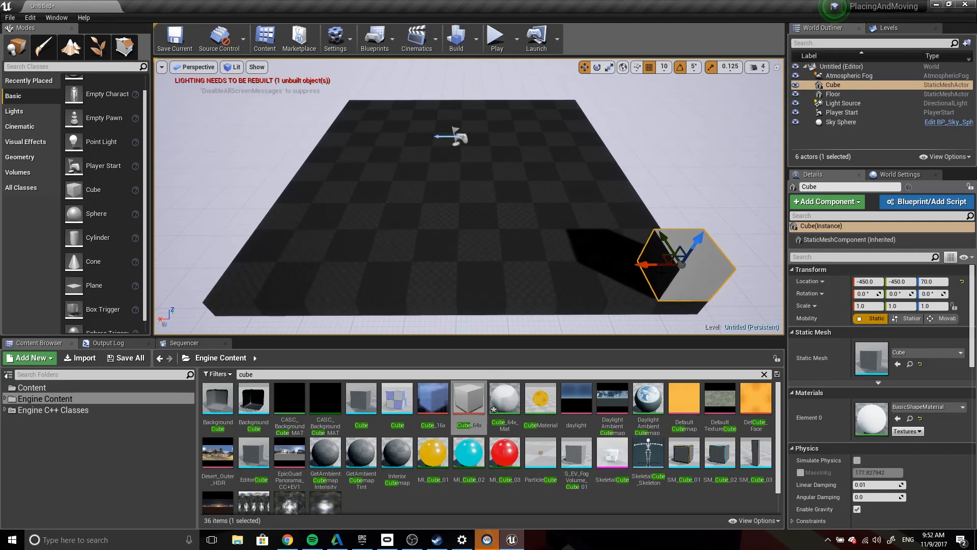